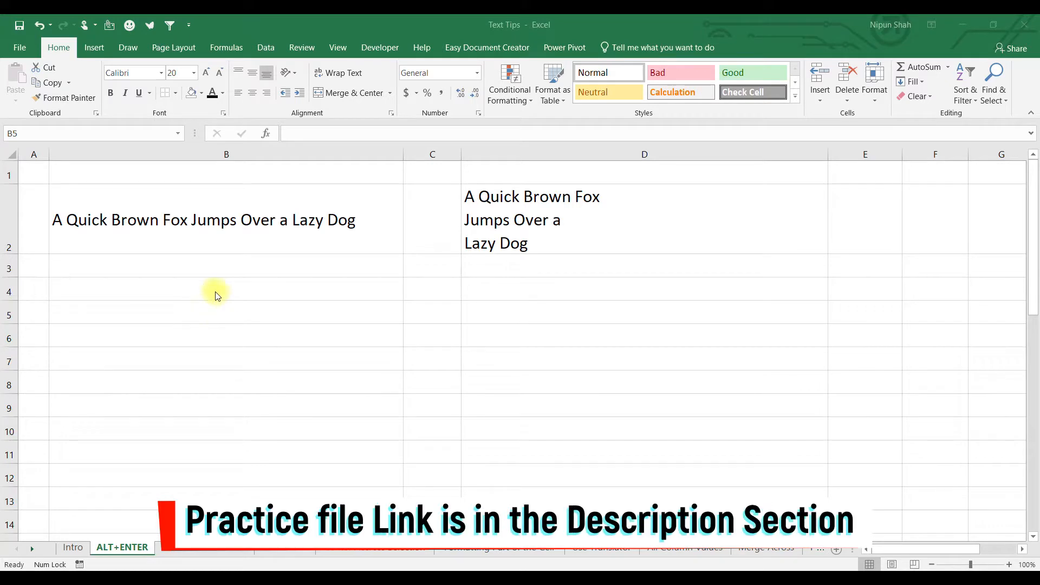
{"action": "left_click", "coordinate": [220, 242]}
{"action": "left_click", "coordinate": [220, 241]}
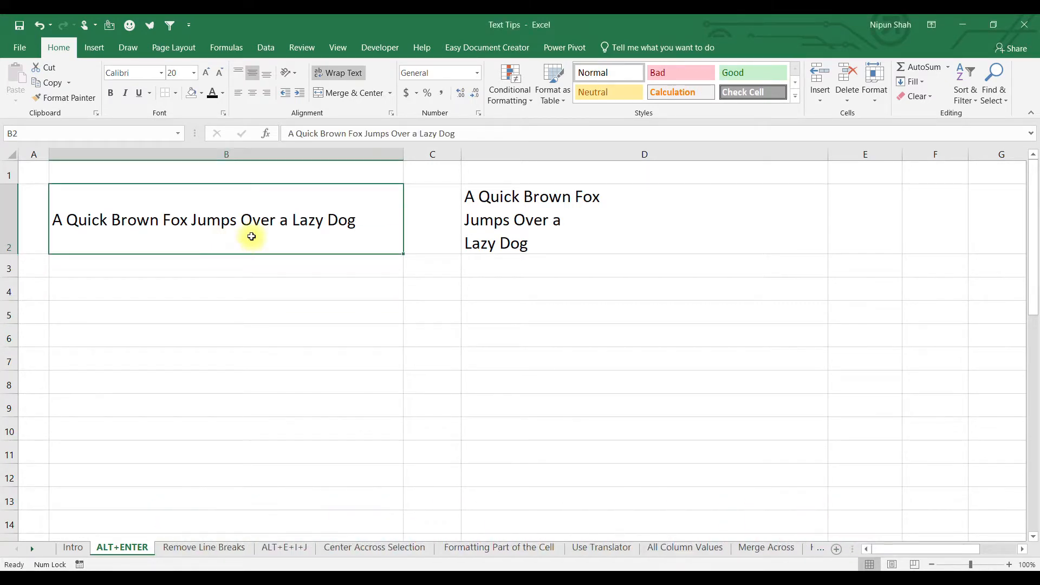
{"action": "left_click", "coordinate": [614, 235]}
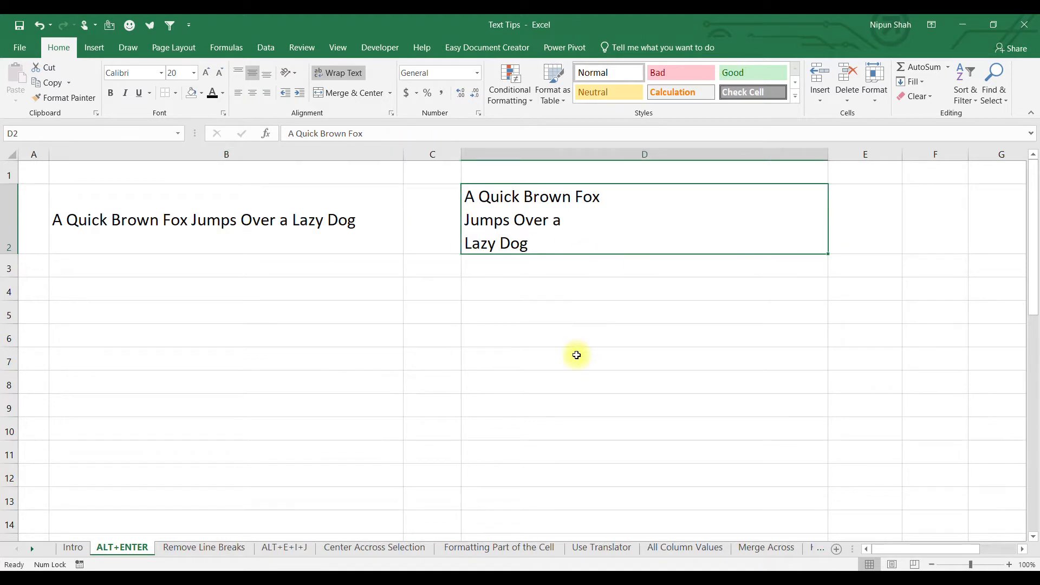
Step: Enter "A Quick Brown" in cell B4
{"action": "left_click", "coordinate": [231, 288]}
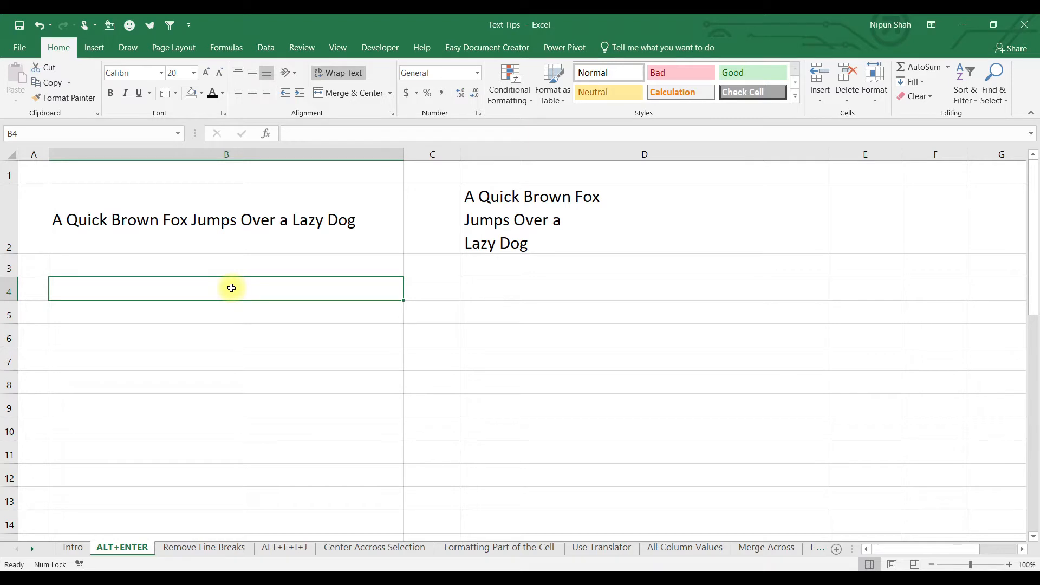
{"action": "type", "text": "A Quick Brown"}
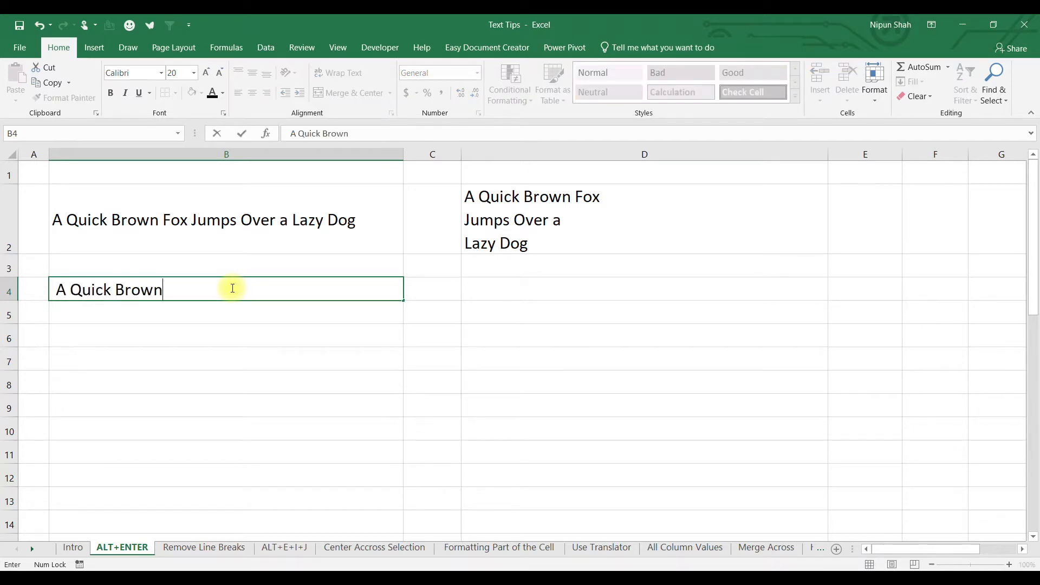
{"action": "key", "text": "Return"}
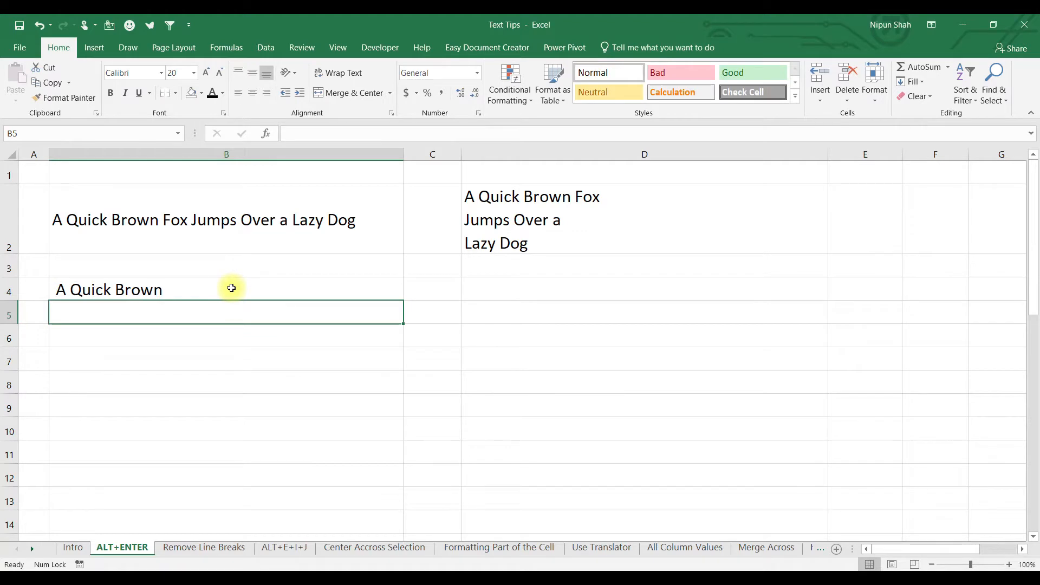
Step: Enter "A Quick Brown", "Jumps Over a" and "Lazy Dog" as three separate lines within cell B6
{"action": "key", "text": "Return"}
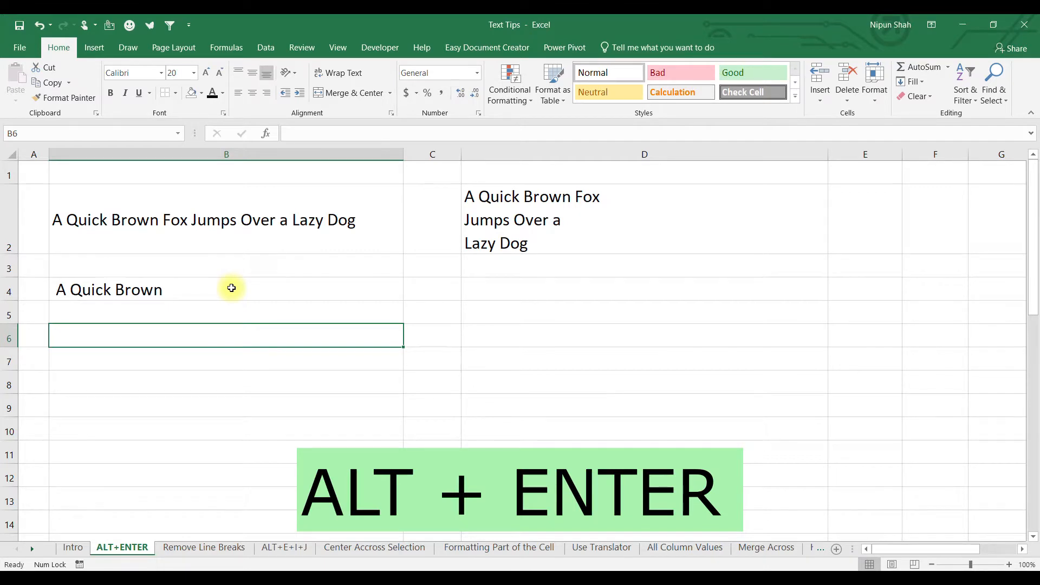
{"action": "type", "text": "A Quick Brown"}
{"action": "key", "text": "alt+Return"}
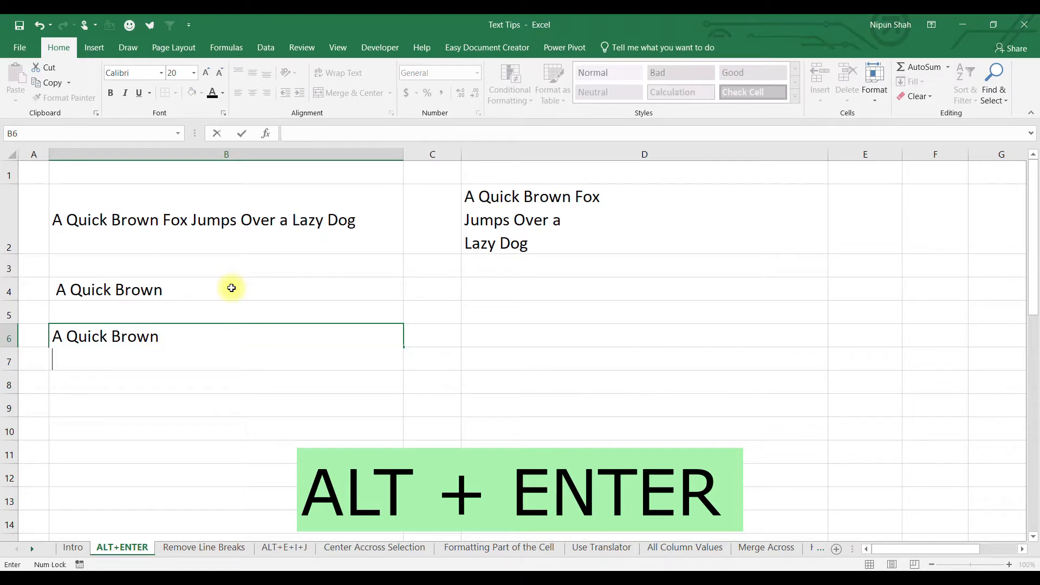
{"action": "type", "text": "Jumps Over a"}
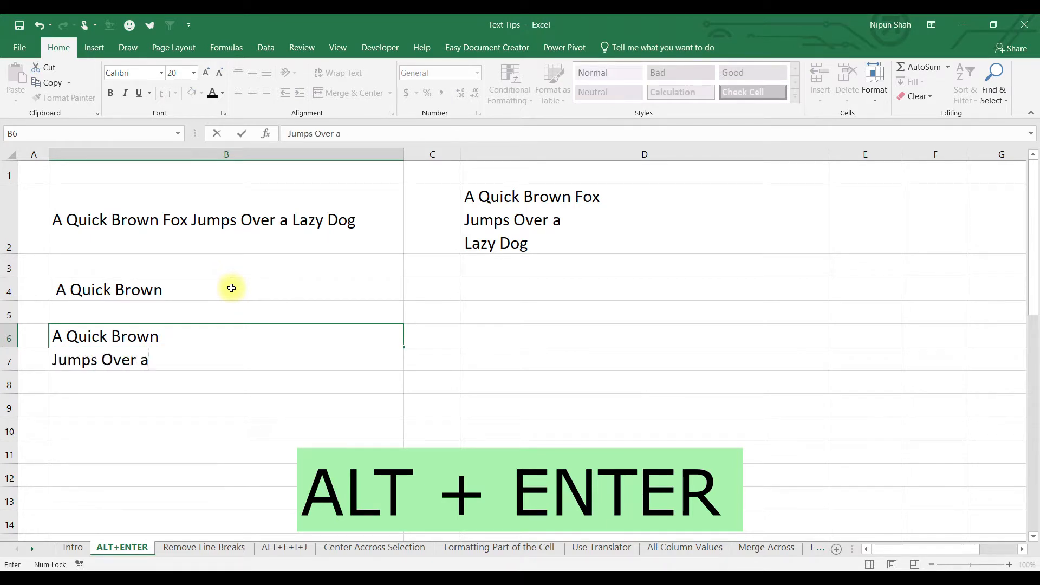
{"action": "key", "text": "alt+Return"}
{"action": "type", "text": "Lazy Dog"}
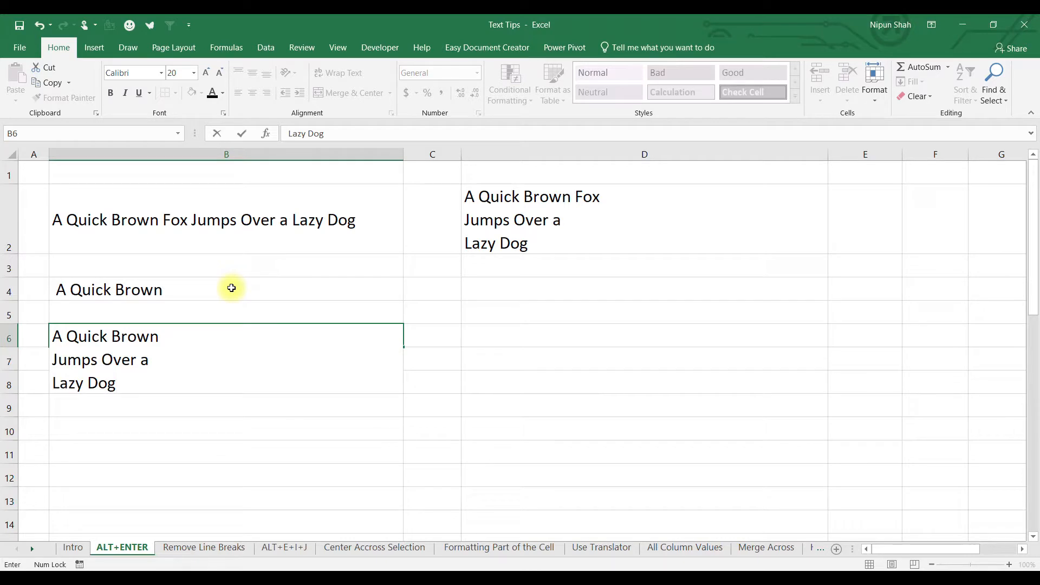
{"action": "key", "text": "Return"}
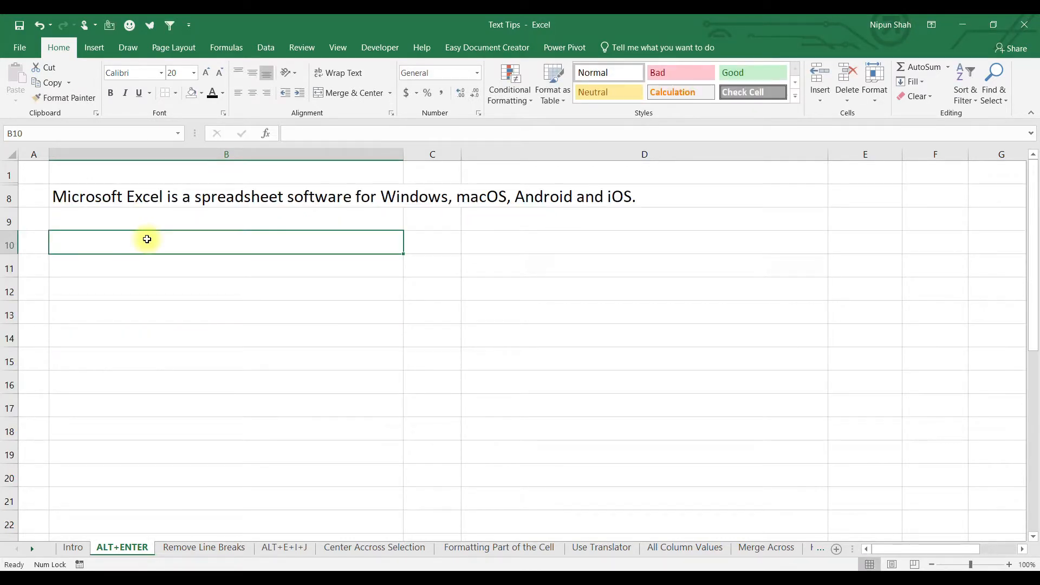
Step: Split the Microsoft Excel sentence in cell B8 into three lines by inserting line breaks before "spreadsheet" and before "Windows"
{"action": "left_click", "coordinate": [154, 195]}
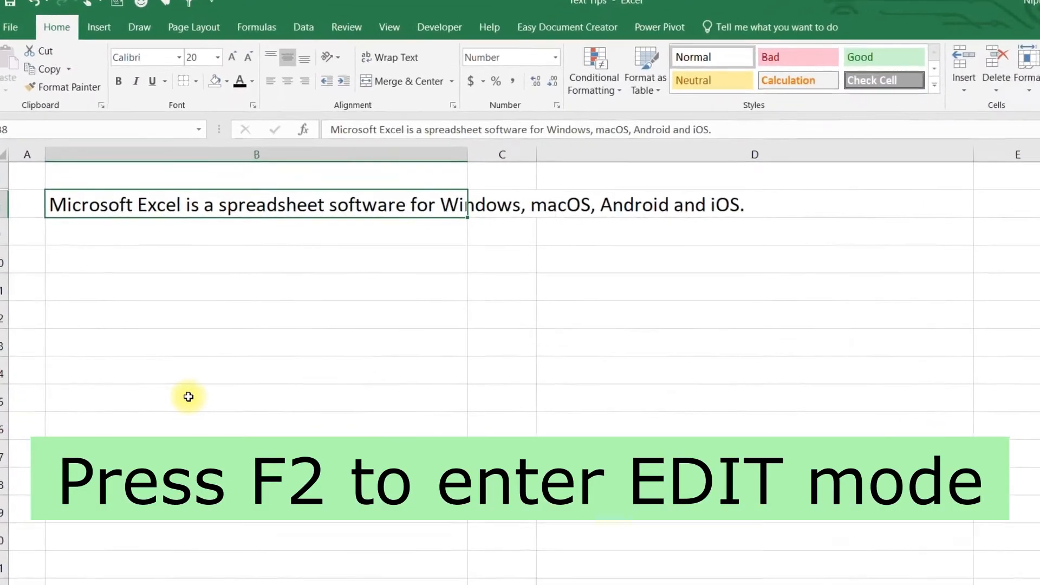
{"action": "key", "text": "F2"}
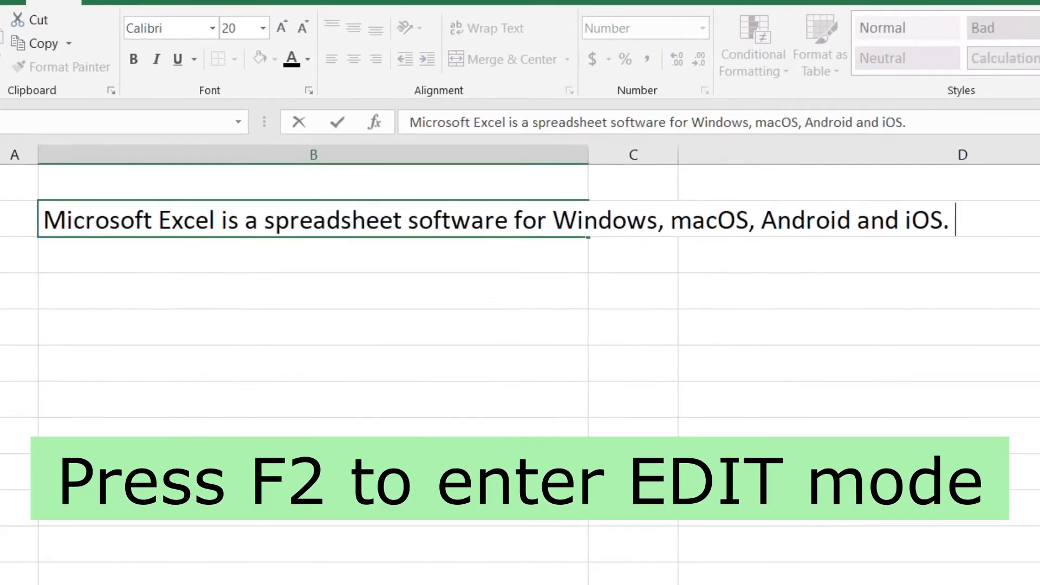
{"action": "left_click", "coordinate": [268, 220]}
{"action": "key", "text": "alt+Return"}
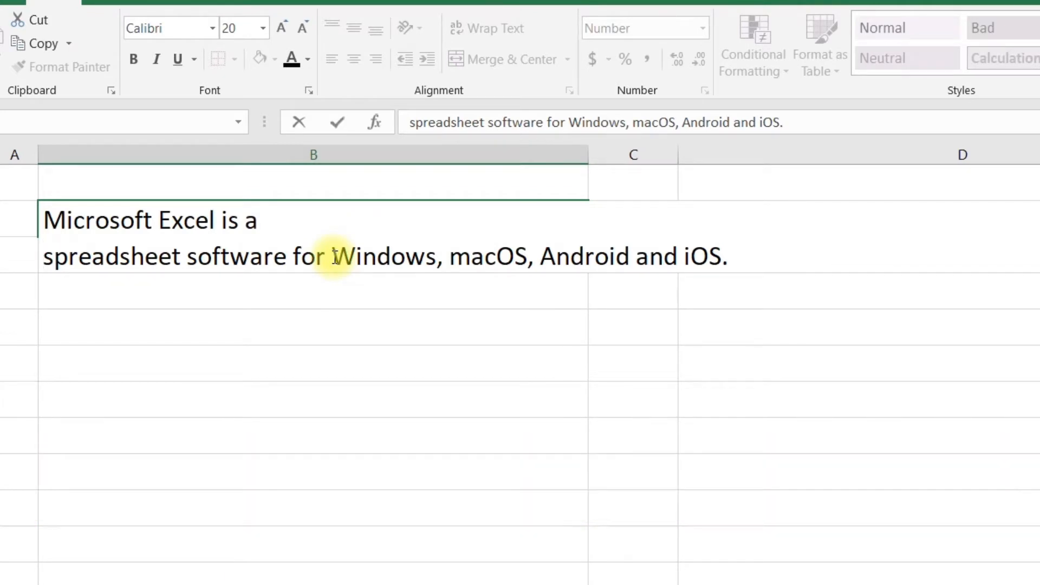
{"action": "left_click", "coordinate": [332, 257]}
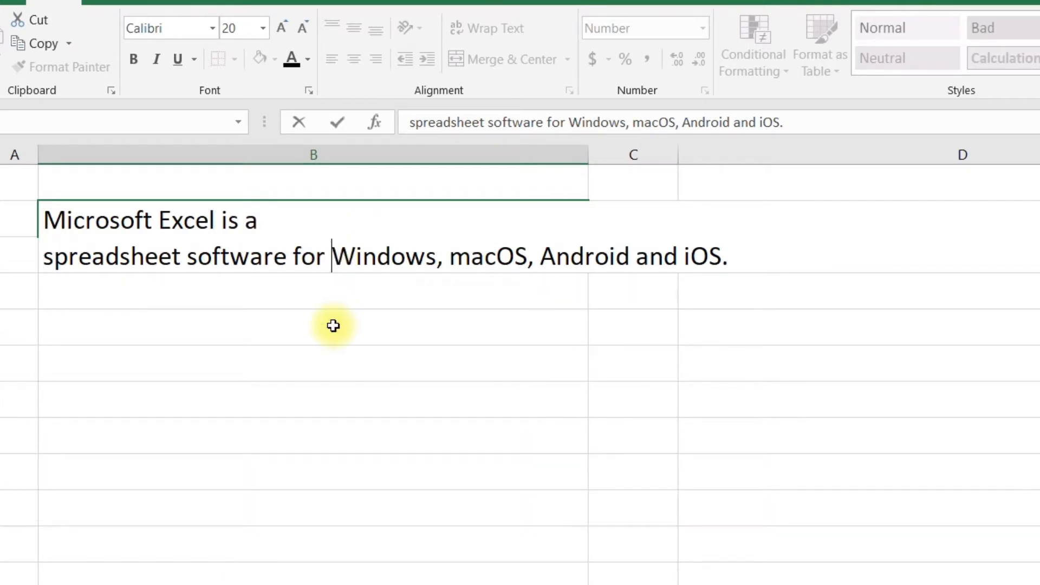
{"action": "key", "text": "alt+Return"}
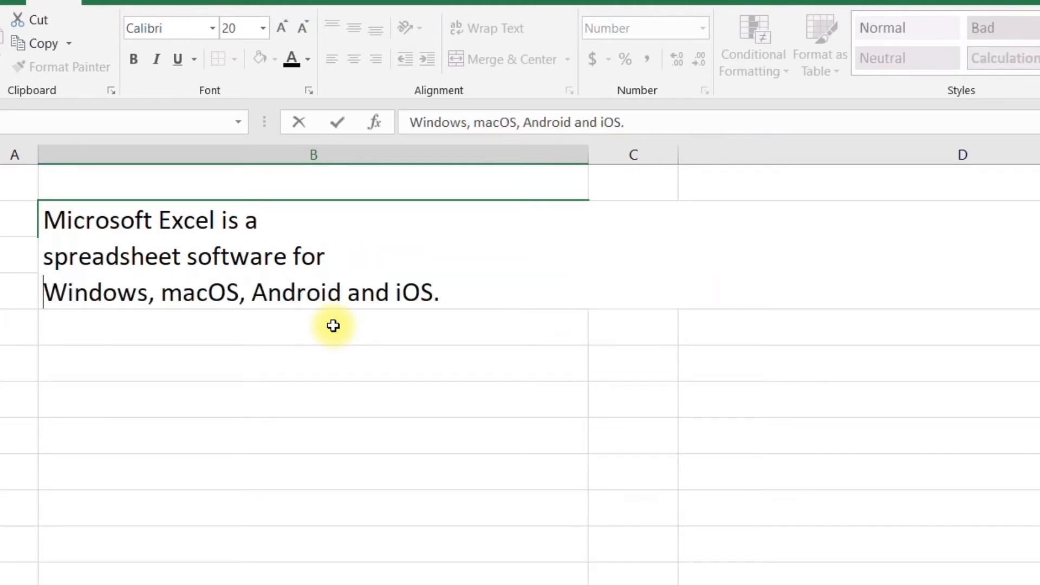
{"action": "key", "text": "Return"}
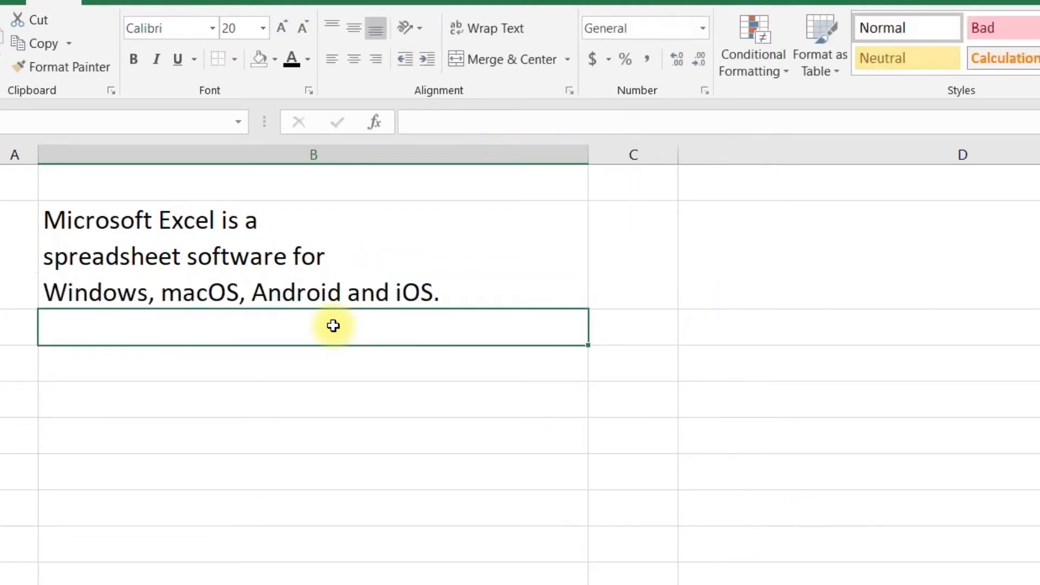
{"action": "left_click", "coordinate": [564, 258]}
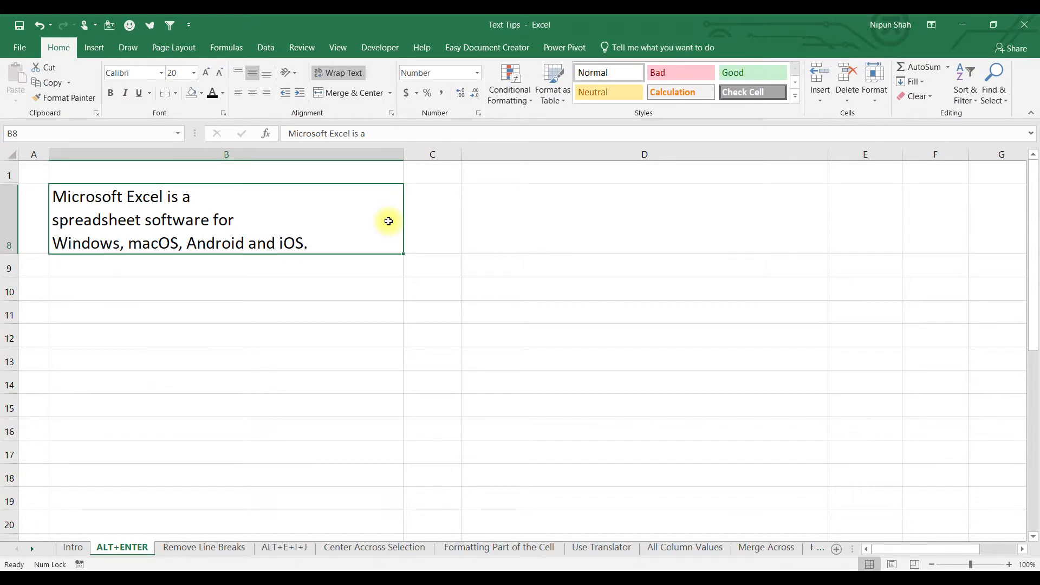
Step: Replace all line breaks in cells B2:B6 of the Remove Line Breaks sheet with a space
{"action": "key", "text": "ctrl+Page_Down"}
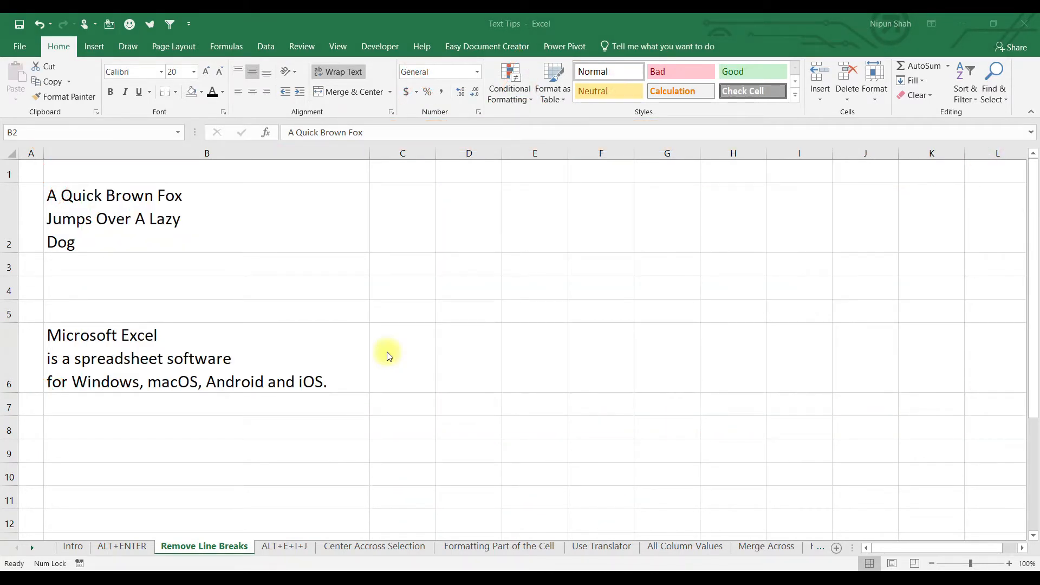
{"action": "left_click", "coordinate": [258, 222]}
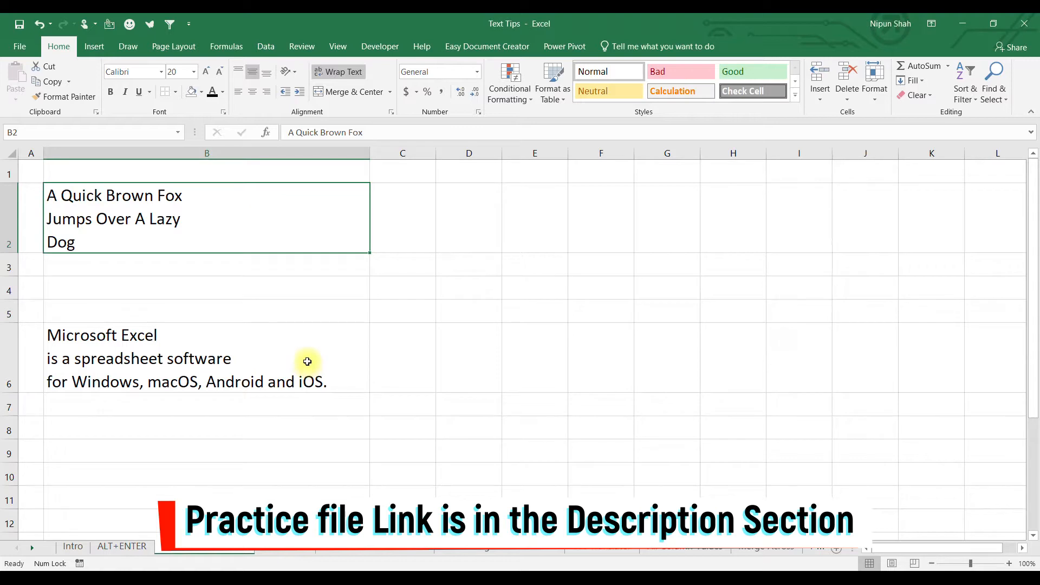
{"action": "left_click", "coordinate": [270, 361], "text": "ctrl"}
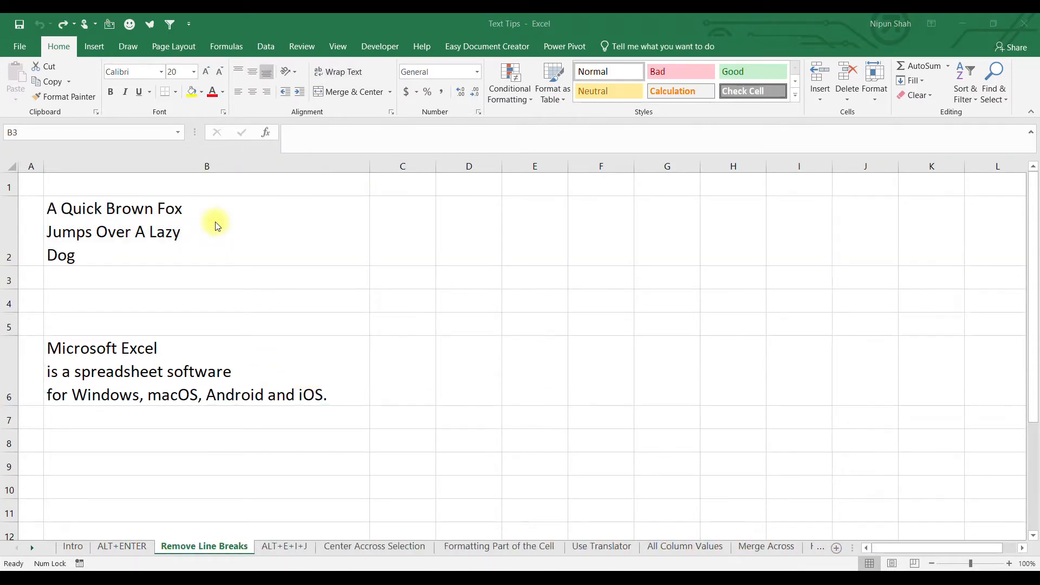
{"action": "left_click_drag", "start_coordinate": [244, 217], "coordinate": [242, 383]}
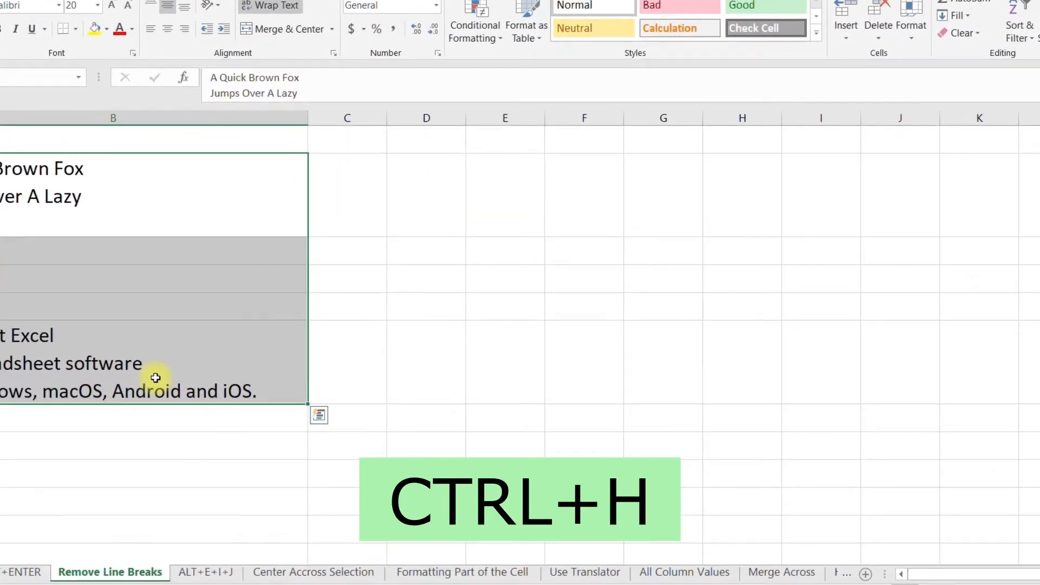
{"action": "key", "text": "ctrl+h"}
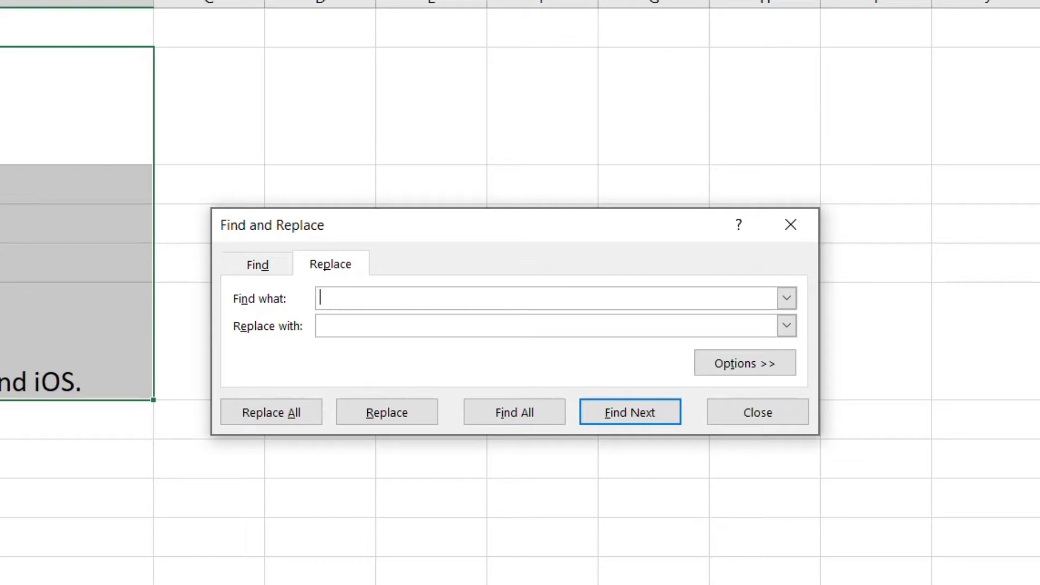
{"action": "type", "text": ","}
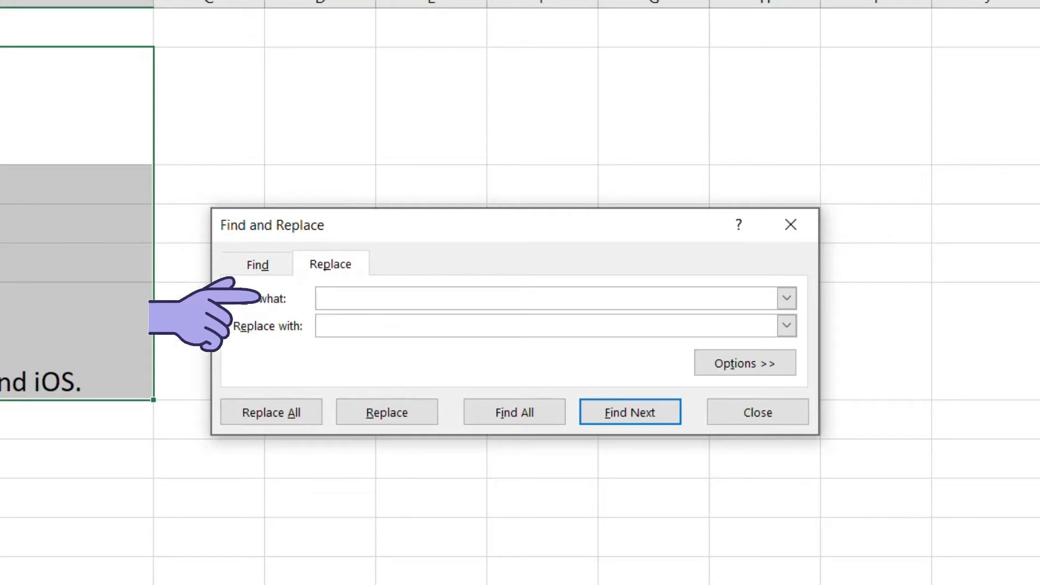
{"action": "left_click", "coordinate": [367, 324]}
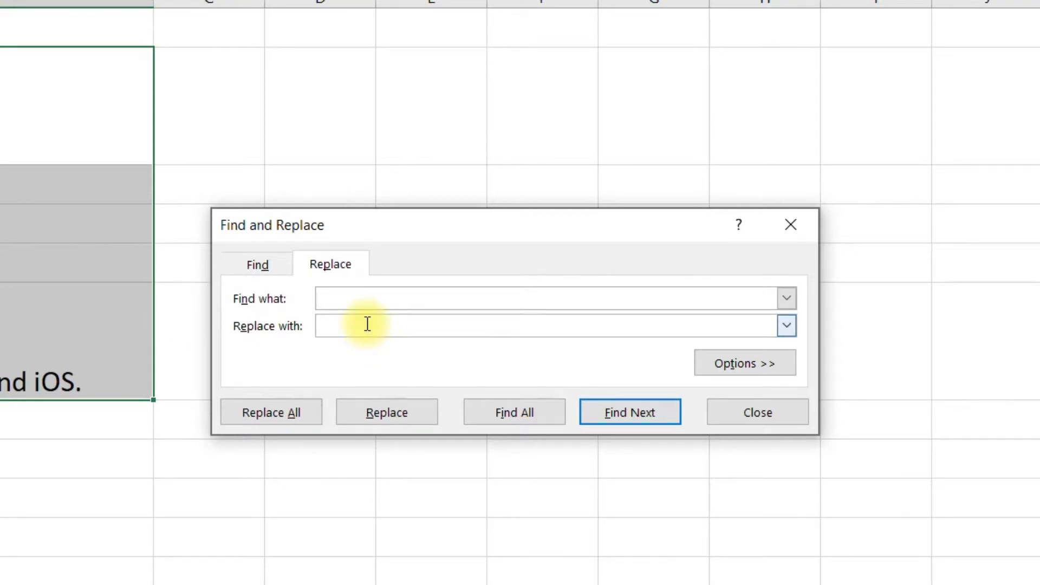
{"action": "left_click", "coordinate": [272, 417]}
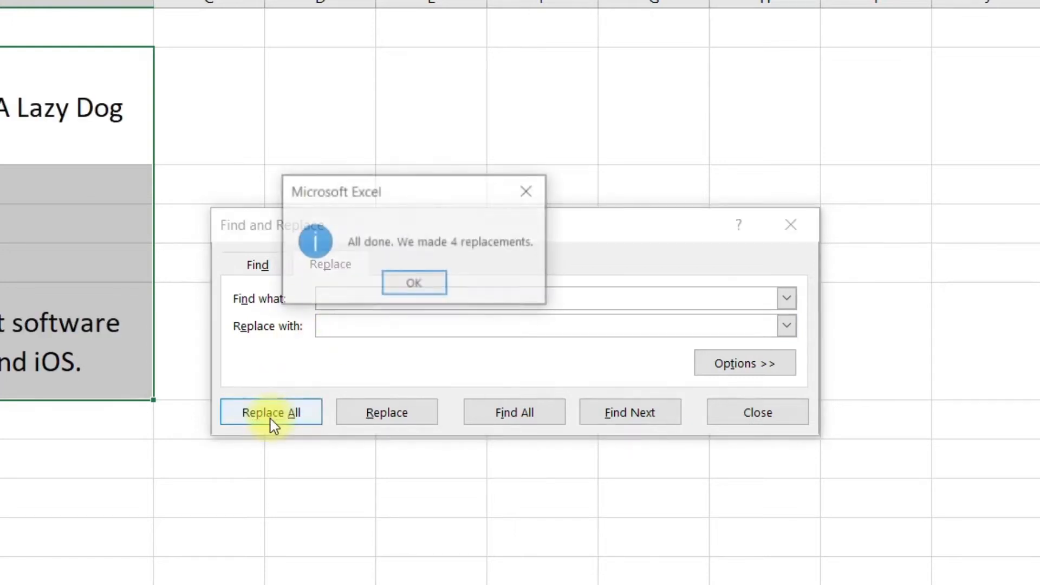
{"action": "left_click", "coordinate": [427, 285]}
{"action": "left_click", "coordinate": [757, 418]}
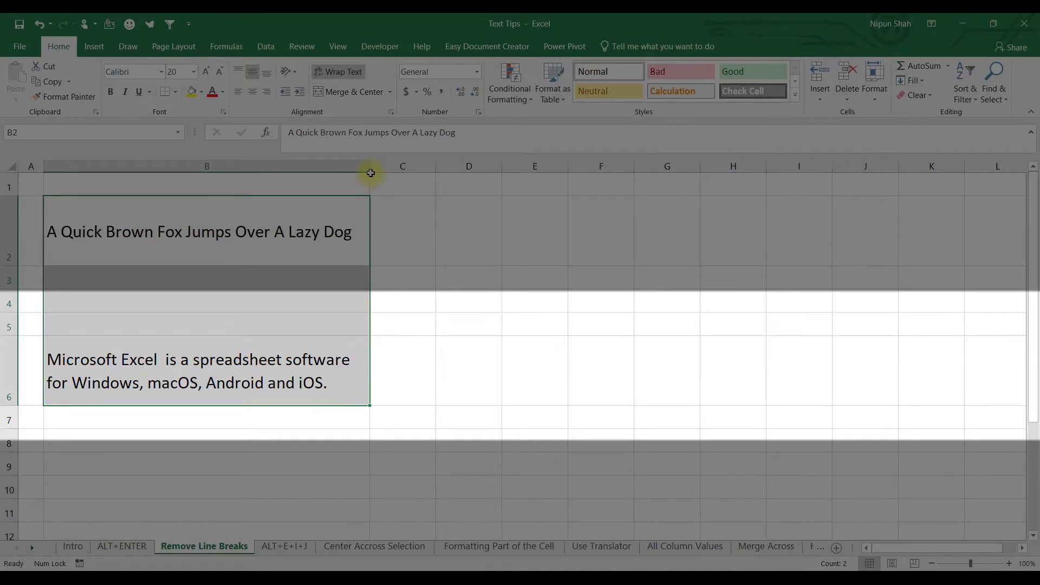
Step: Widen column B so that the Microsoft Excel sentence in B6 fits on a single line
{"action": "left_click_drag", "start_coordinate": [370, 173], "coordinate": [798, 173]}
{"action": "left_click", "coordinate": [189, 385]}
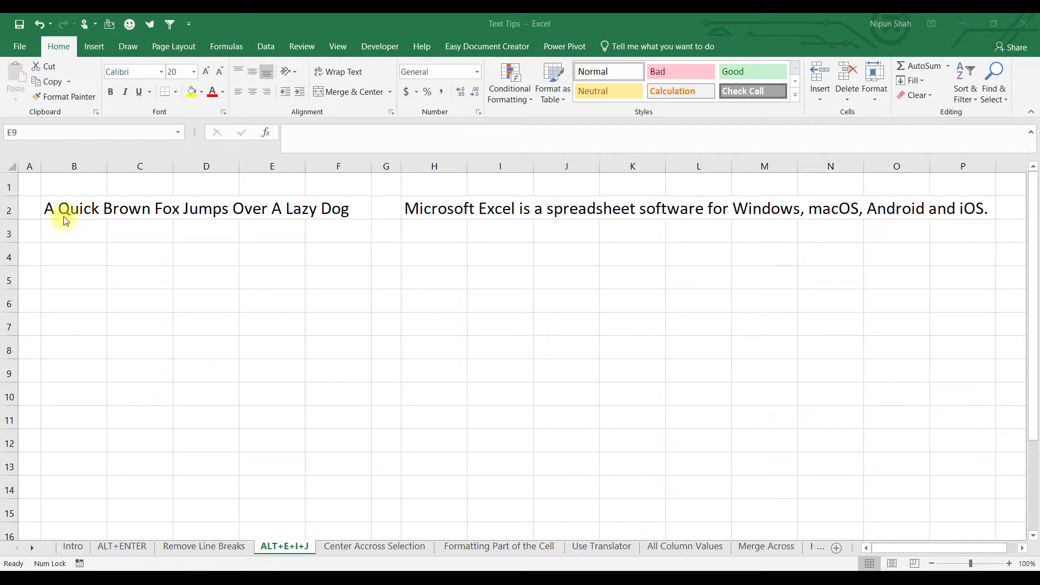
Step: Distribute the sentence in B2 of the ALT+E+I+J sheet over the range B2:C6 with Fill Justify
{"action": "left_click_drag", "start_coordinate": [65, 211], "coordinate": [355, 205]}
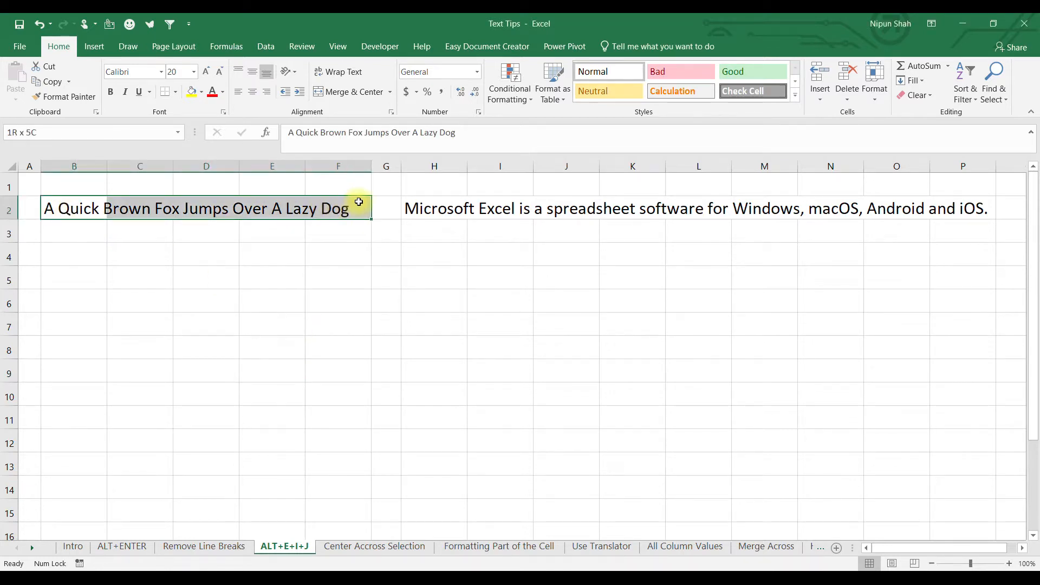
{"action": "left_click_drag", "start_coordinate": [76, 210], "coordinate": [211, 367]}
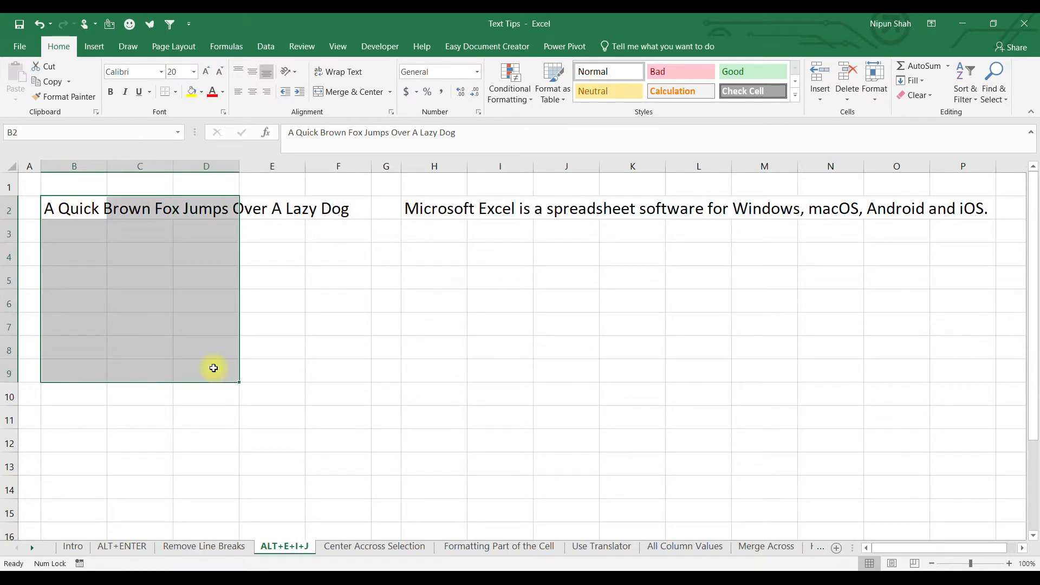
{"action": "left_click", "coordinate": [194, 330]}
{"action": "left_click_drag", "start_coordinate": [70, 207], "coordinate": [117, 313]}
{"action": "key", "text": "alt"}
{"action": "key", "text": "e"}
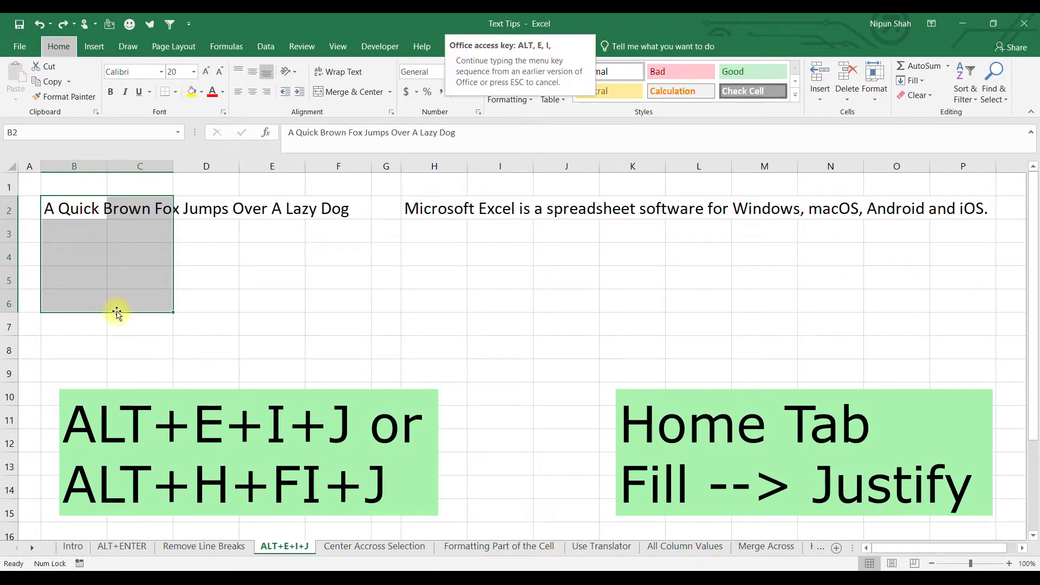
{"action": "key", "text": "i"}
{"action": "key", "text": "j"}
{"action": "left_click", "coordinate": [91, 255]}
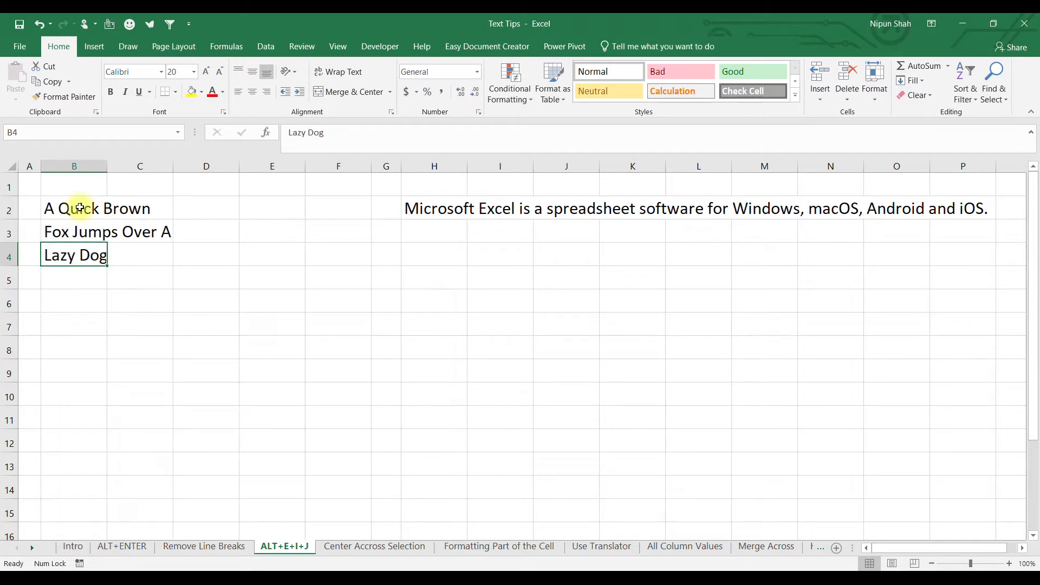
Step: Undo the Fill Justify applied to B2:C6
{"action": "left_click_drag", "start_coordinate": [80, 208], "coordinate": [80, 302]}
{"action": "left_click", "coordinate": [80, 302]}
{"action": "key", "text": "ctrl+z"}
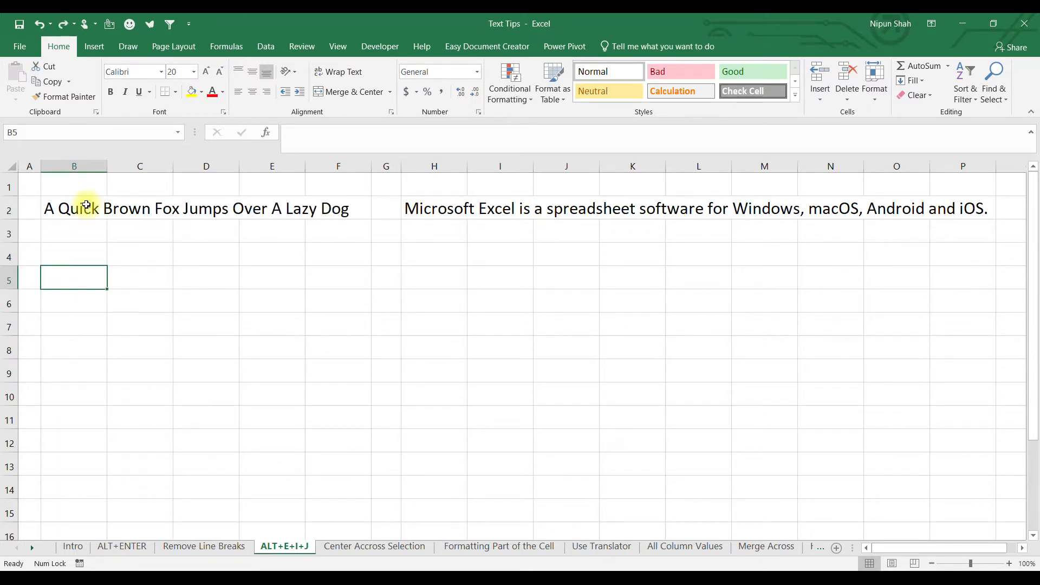
Step: Apply Fill Justify to B2:B12 to split the B2 sentence down column B, and select the resulting rows
{"action": "left_click_drag", "start_coordinate": [86, 204], "coordinate": [83, 433]}
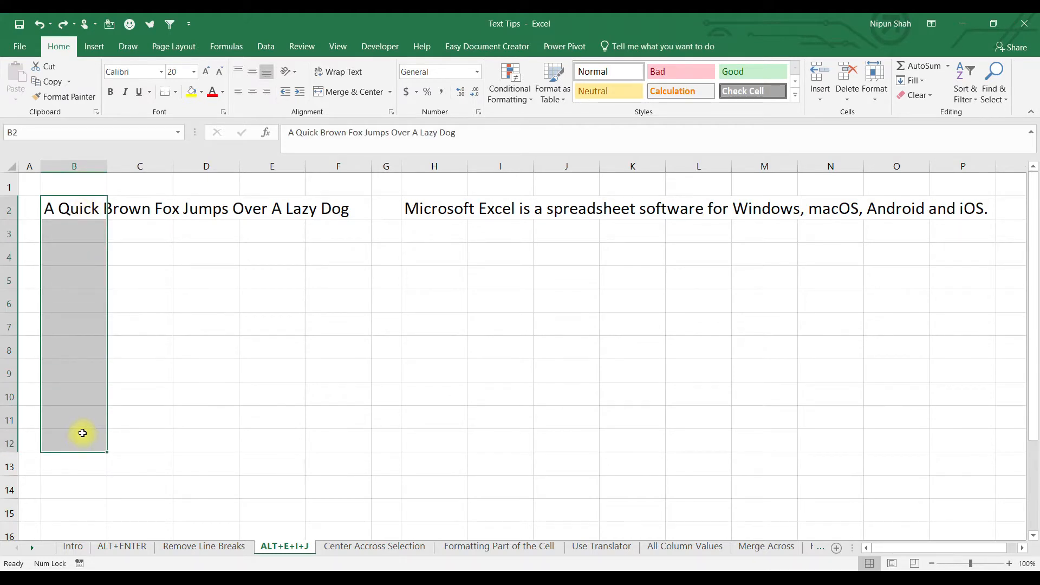
{"action": "key", "text": "alt"}
{"action": "key", "text": "e"}
{"action": "key", "text": "j"}
{"action": "left_click", "coordinate": [73, 208]}
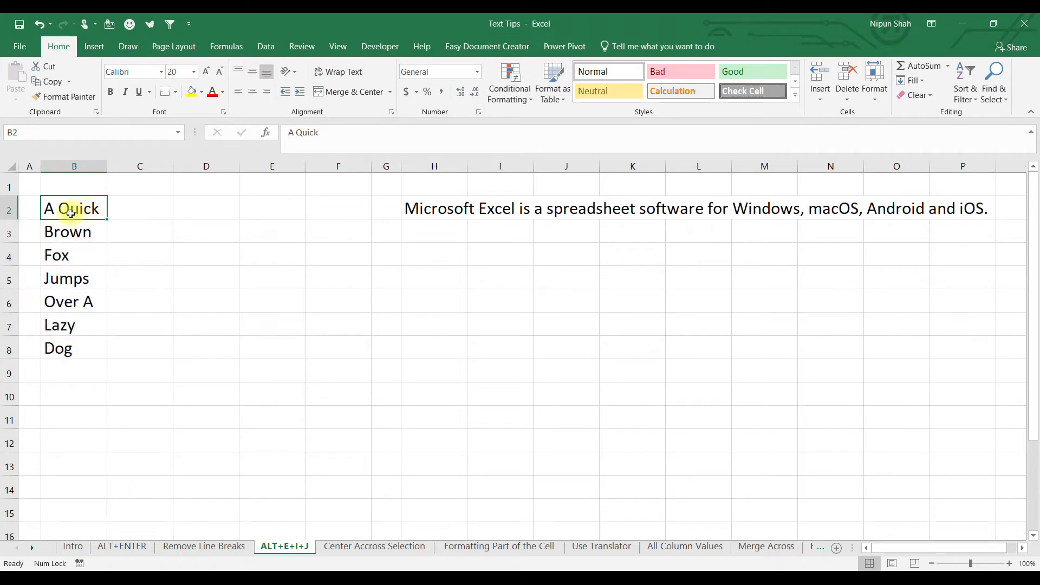
{"action": "left_click_drag", "start_coordinate": [82, 208], "coordinate": [81, 347]}
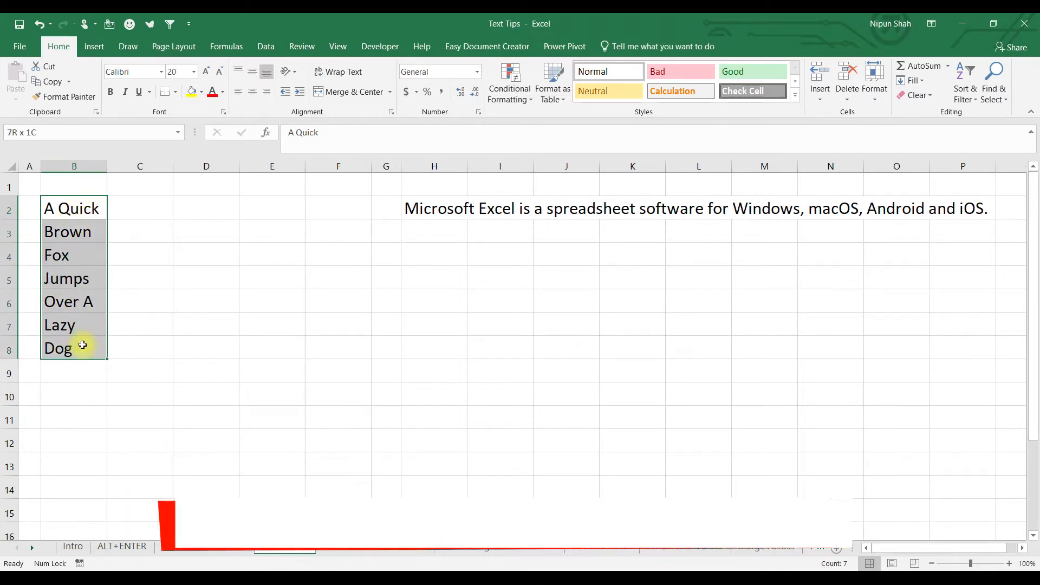
Step: Split the Microsoft Excel sentence in H2 over rows by applying Fill Justify to H2:J6, and select the resulting rows
{"action": "left_click", "coordinate": [424, 209]}
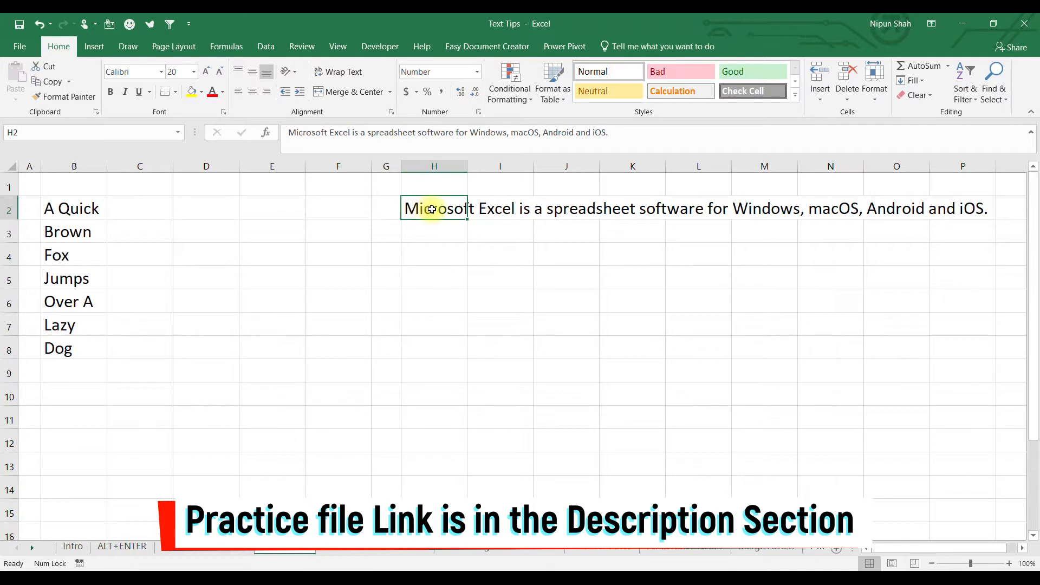
{"action": "left_click", "coordinate": [487, 230]}
{"action": "left_click_drag", "start_coordinate": [435, 203], "coordinate": [589, 302]}
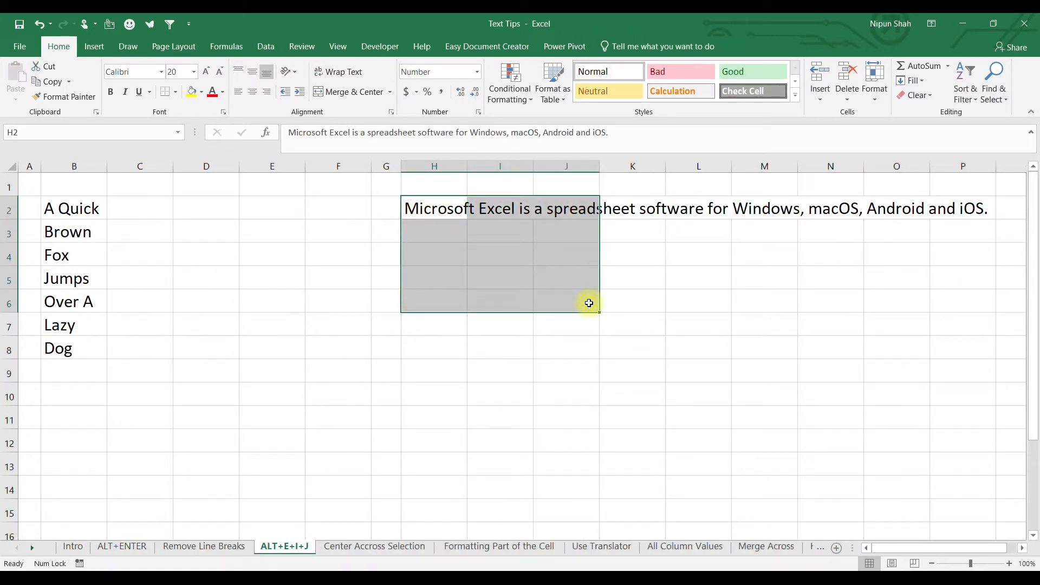
{"action": "key", "text": "alt+e"}
{"action": "key", "text": "i"}
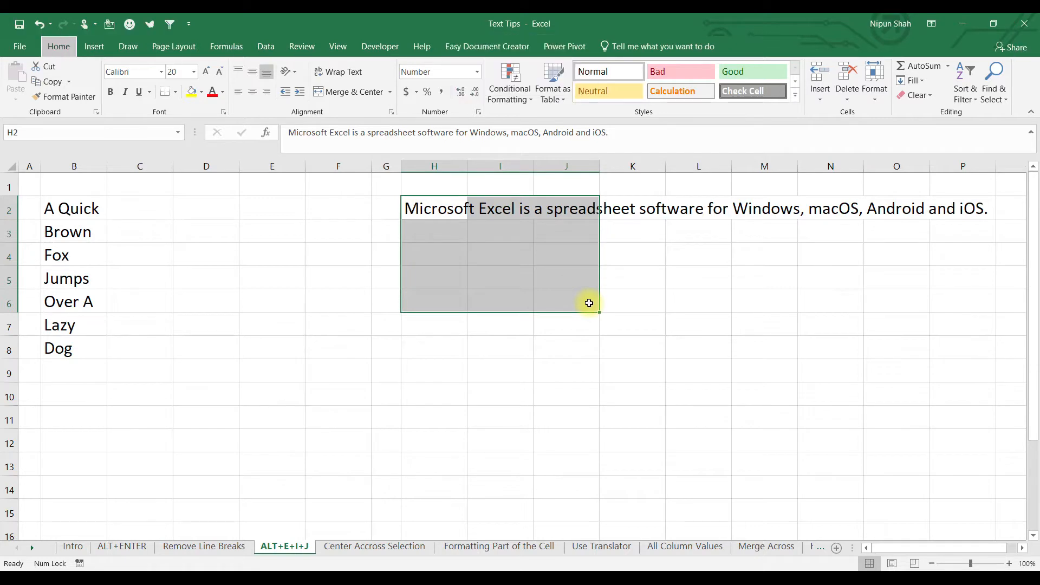
{"action": "key", "text": "j"}
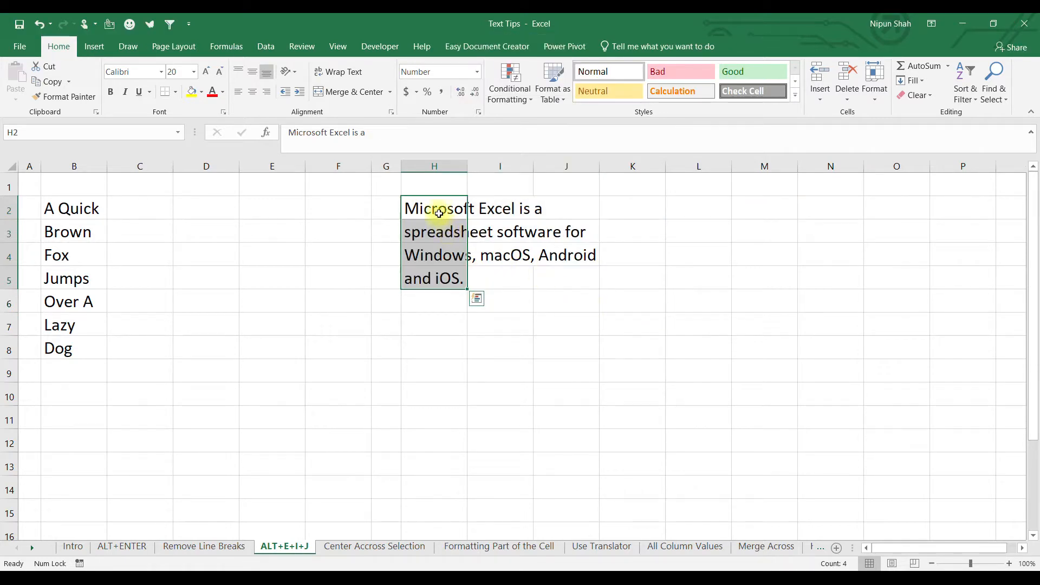
{"action": "left_click_drag", "start_coordinate": [435, 205], "coordinate": [420, 276]}
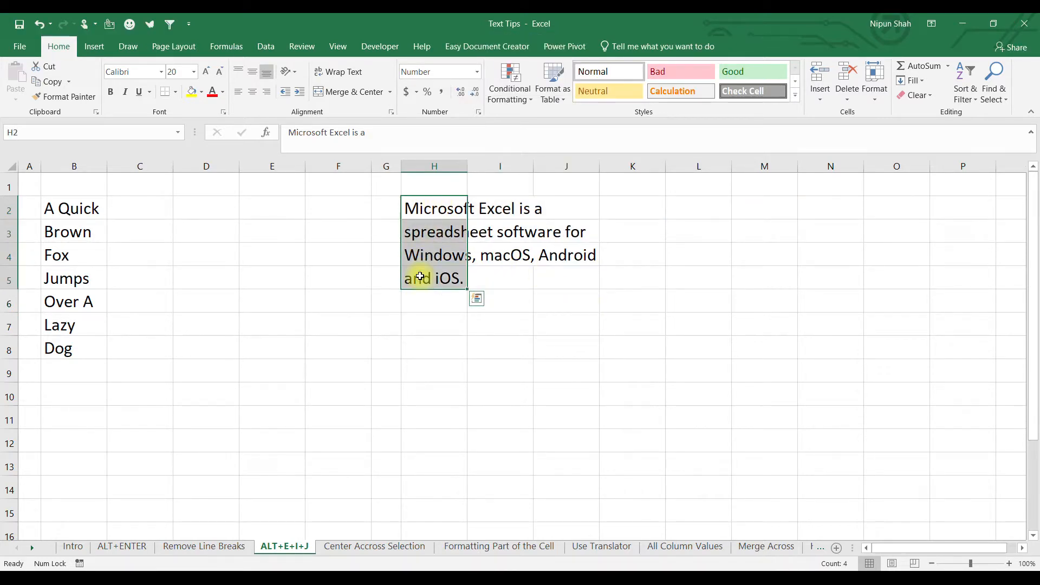
{"action": "left_click", "coordinate": [426, 256]}
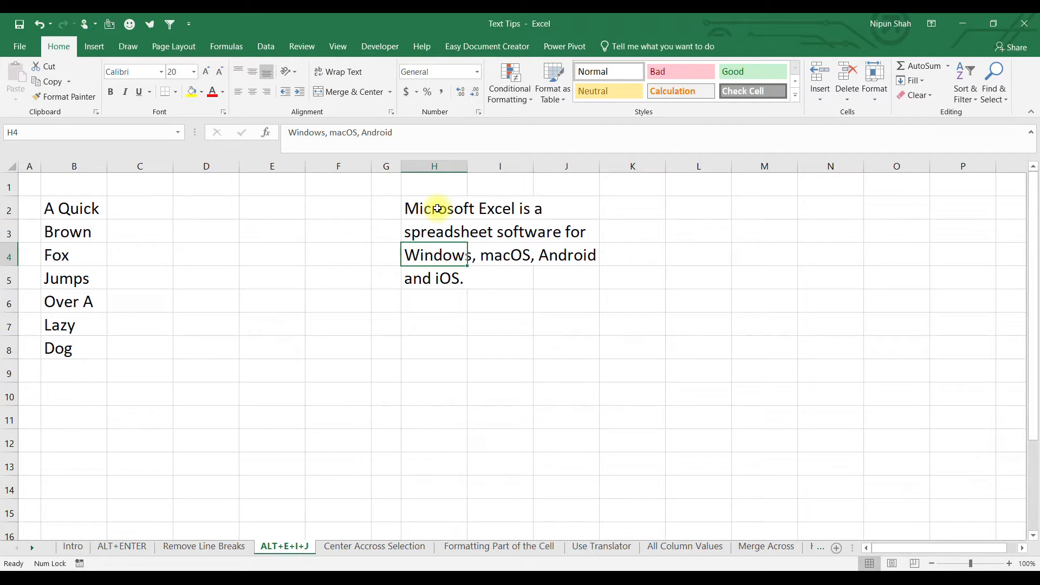
Step: AutoFit column H to the split Microsoft Excel text and select its rows H2:H5
{"action": "left_click_drag", "start_coordinate": [467, 165], "coordinate": [467, 165]}
{"action": "double_click", "coordinate": [467, 164]}
{"action": "left_click_drag", "start_coordinate": [542, 208], "coordinate": [558, 278]}
{"action": "left_click_drag", "start_coordinate": [560, 206], "coordinate": [563, 277]}
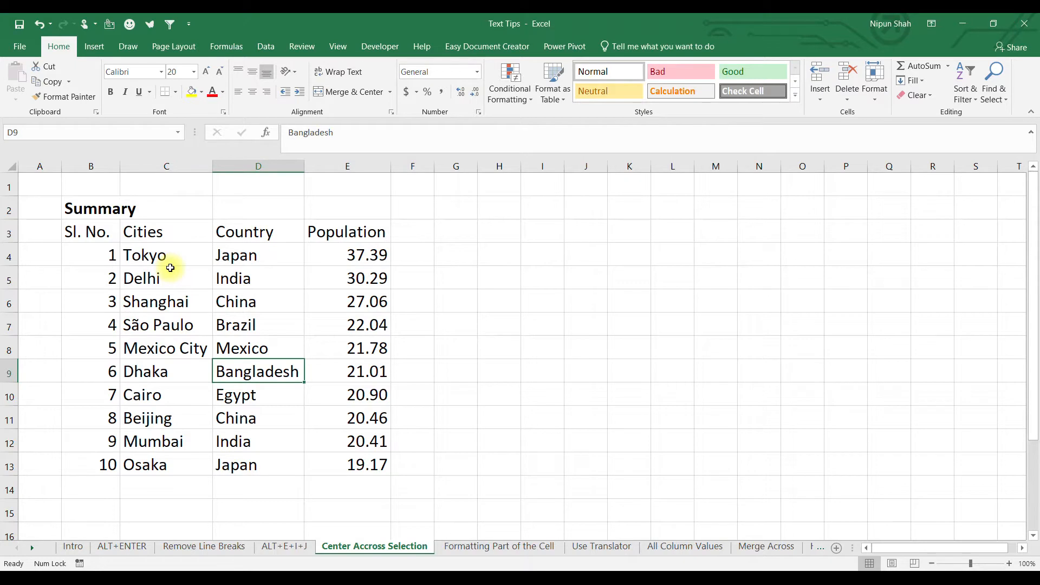
Step: Merge and center the Summary title over the table columns in B2:E2
{"action": "left_click_drag", "start_coordinate": [97, 232], "coordinate": [326, 416]}
{"action": "left_click", "coordinate": [92, 210]}
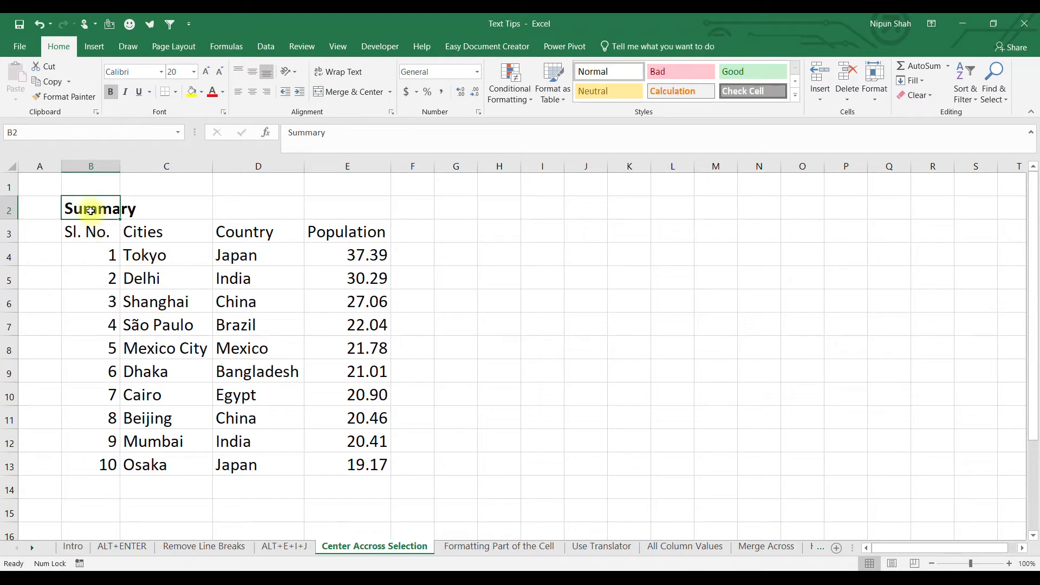
{"action": "left_click_drag", "start_coordinate": [91, 210], "coordinate": [332, 216]}
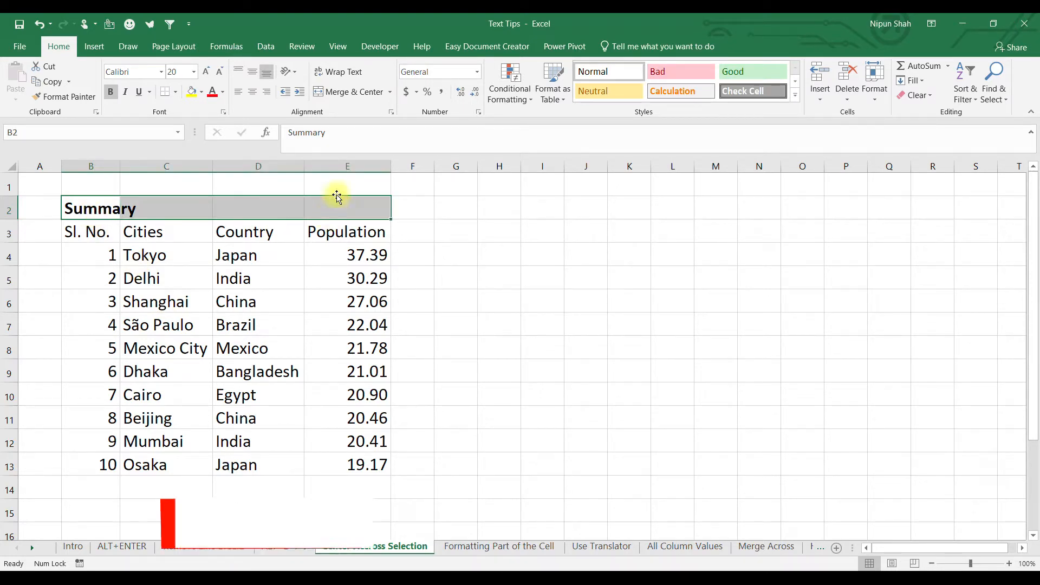
{"action": "left_click", "coordinate": [355, 92]}
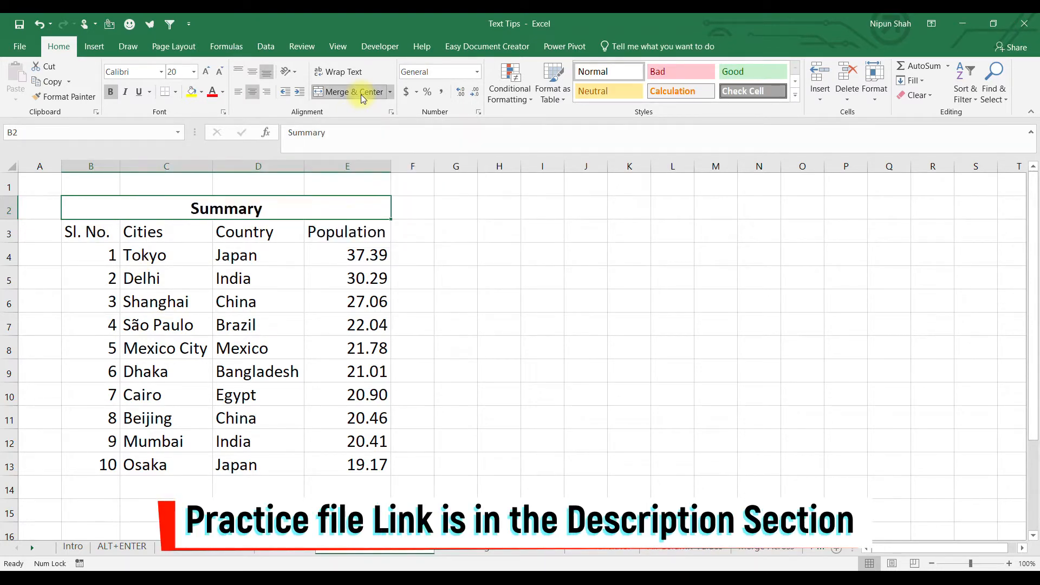
Step: Try to select only column D from cell D4 beneath the merged Summary title
{"action": "left_click", "coordinate": [237, 263]}
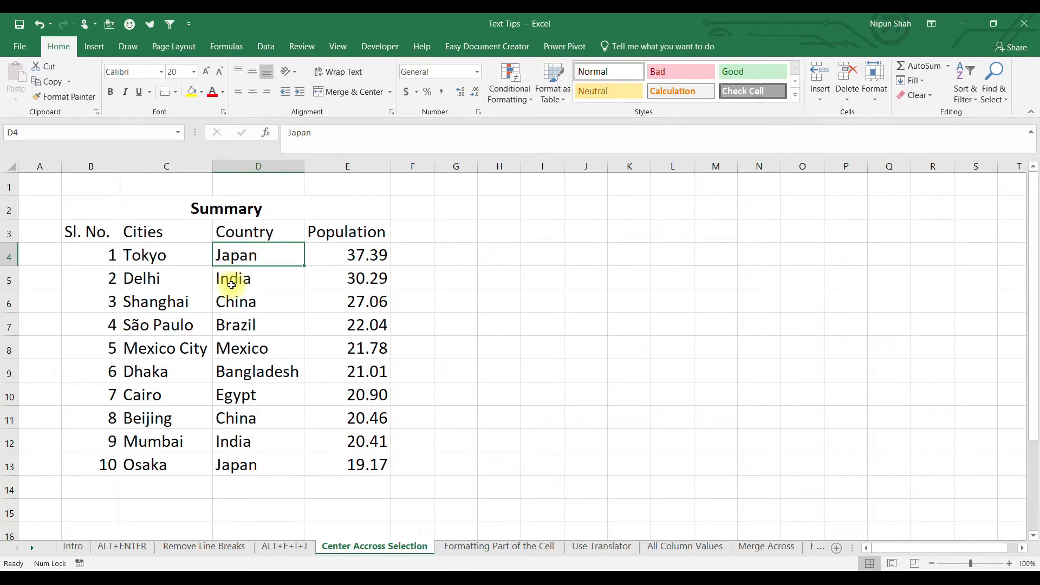
{"action": "key", "text": "ctrl+space"}
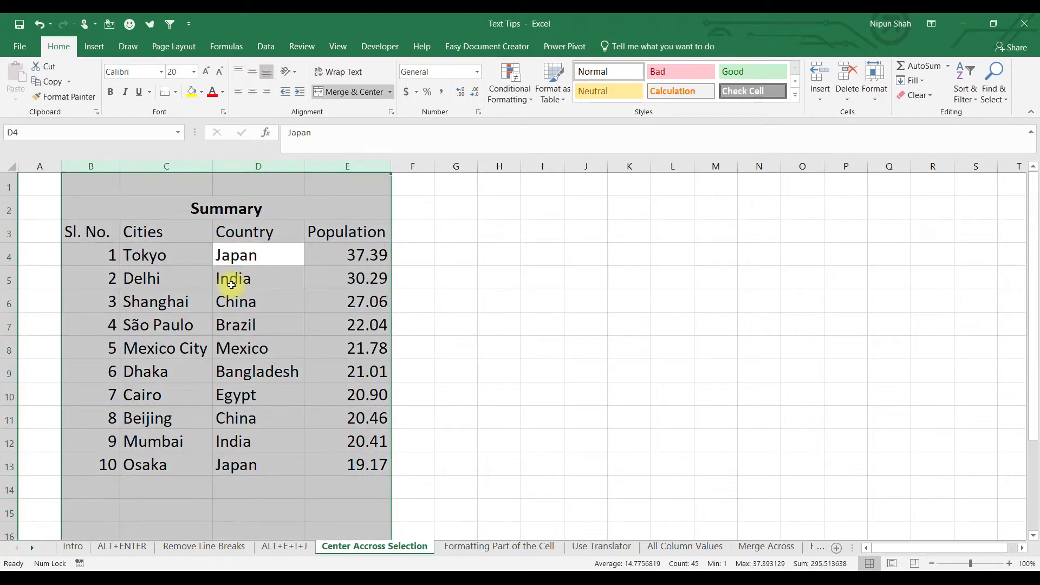
{"action": "key", "text": "Return"}
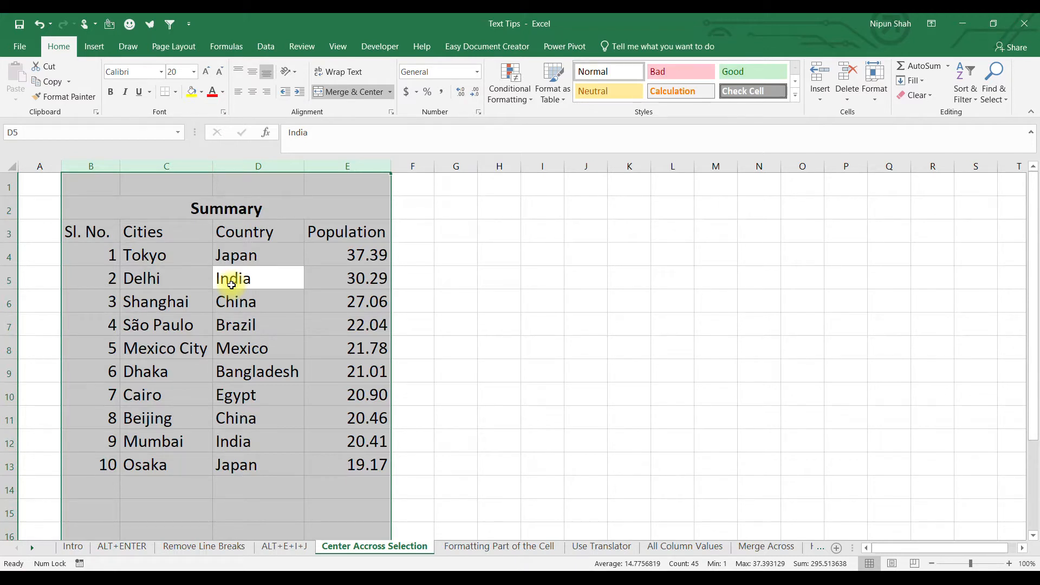
{"action": "left_click", "coordinate": [260, 238]}
Step: Unmerge the Summary title cells B2:E2 and select B2
{"action": "left_click_drag", "start_coordinate": [352, 208], "coordinate": [87, 209]}
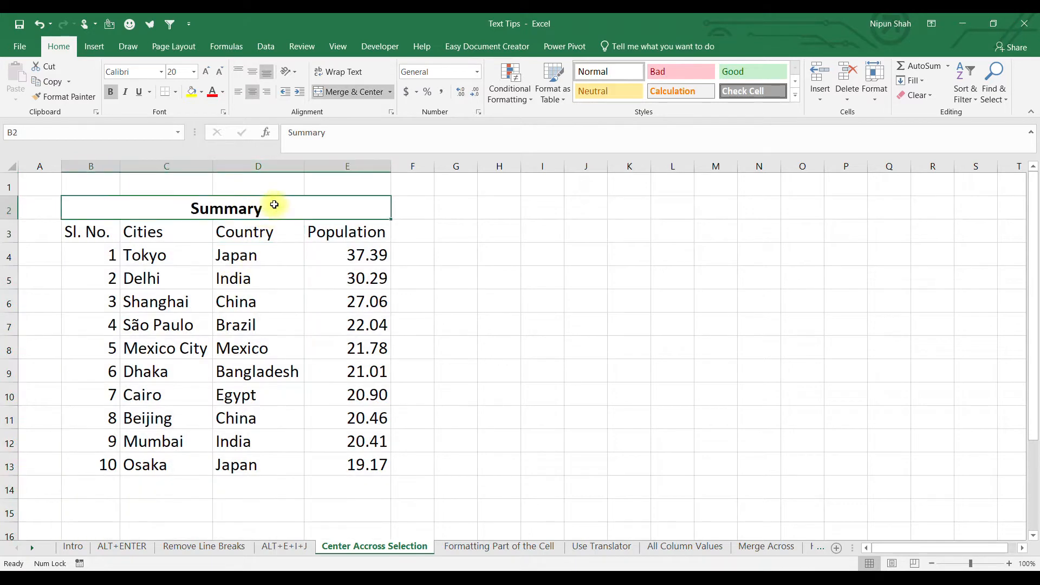
{"action": "left_click", "coordinate": [367, 96]}
{"action": "left_click", "coordinate": [104, 209]}
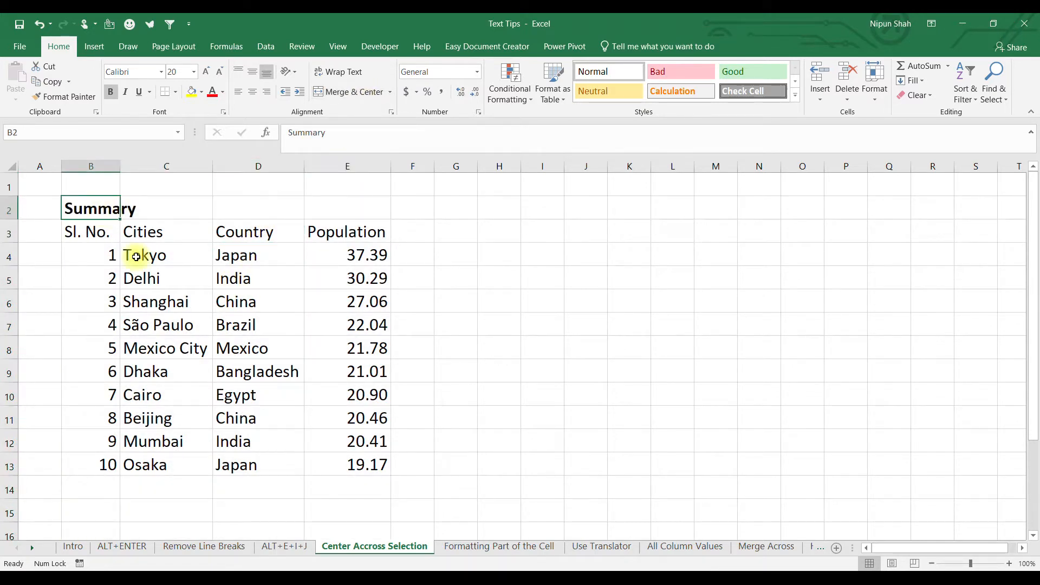
Step: Set the horizontal alignment of B2:E2 to Center Across Selection for the Summary title
{"action": "left_click_drag", "start_coordinate": [63, 205], "coordinate": [340, 205]}
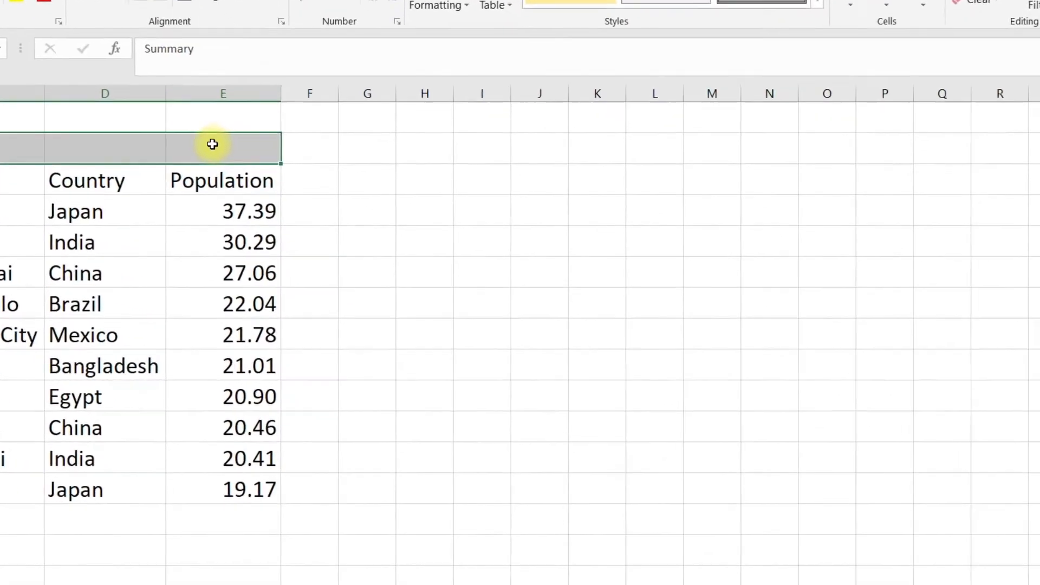
{"action": "key", "text": "ctrl+1"}
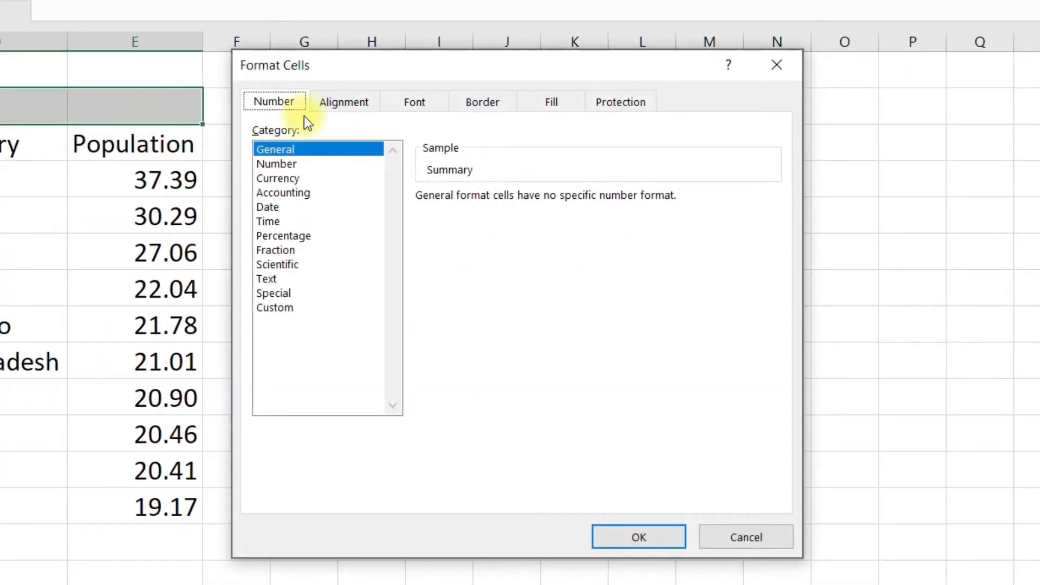
{"action": "left_click", "coordinate": [345, 102]}
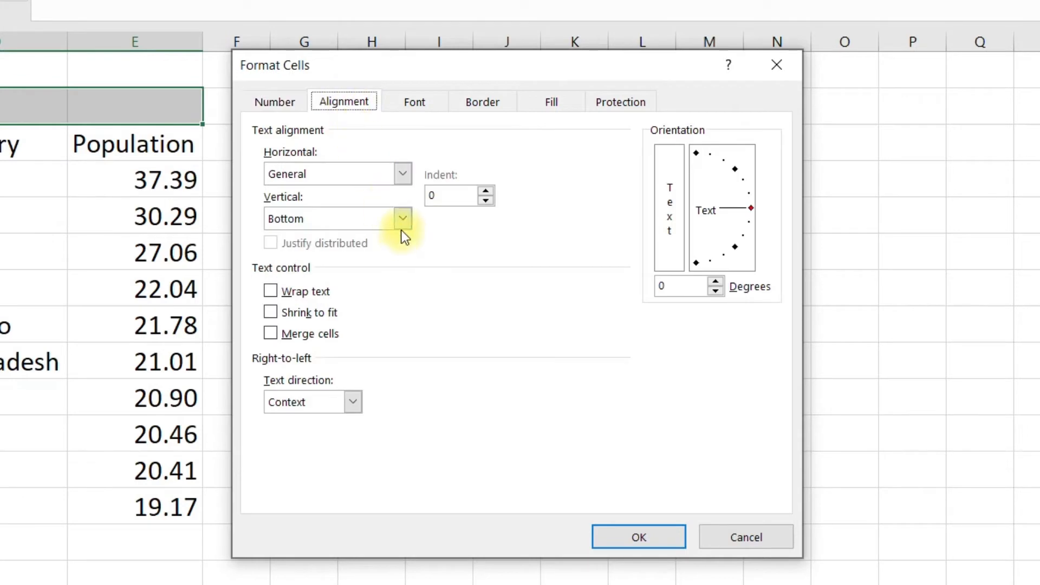
{"action": "left_click", "coordinate": [403, 175]}
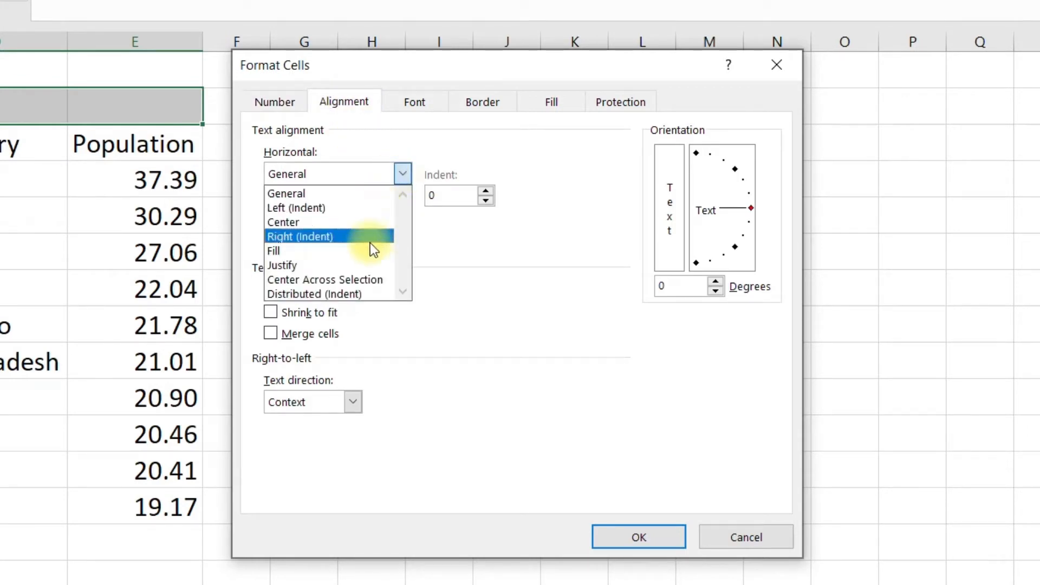
{"action": "left_click", "coordinate": [375, 279]}
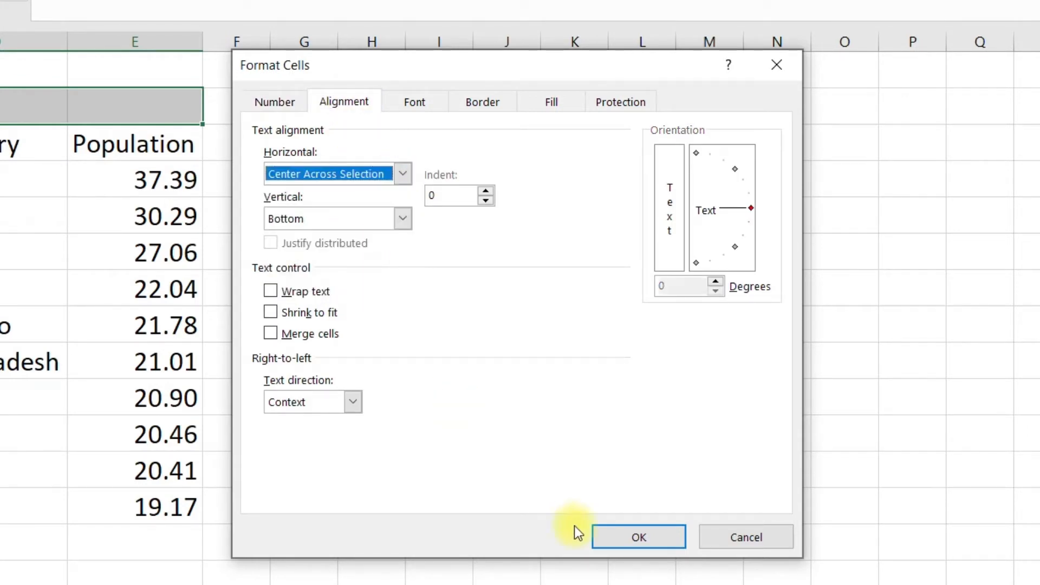
{"action": "left_click", "coordinate": [660, 536]}
Step: Check the unmerged cells under the Summary title by selecting D2 and the whole of column D
{"action": "left_click", "coordinate": [22, 244]}
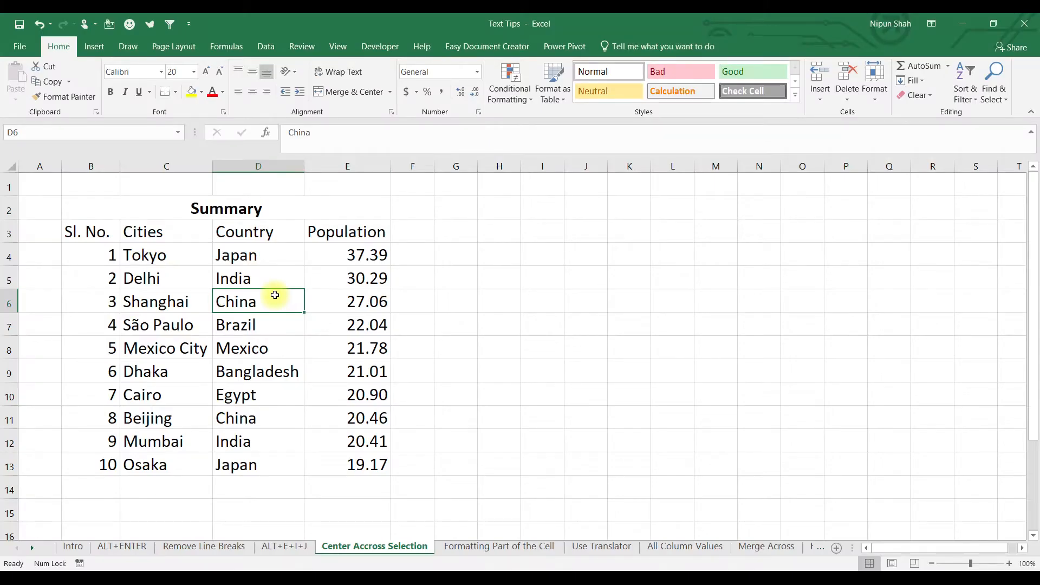
{"action": "left_click", "coordinate": [274, 211]}
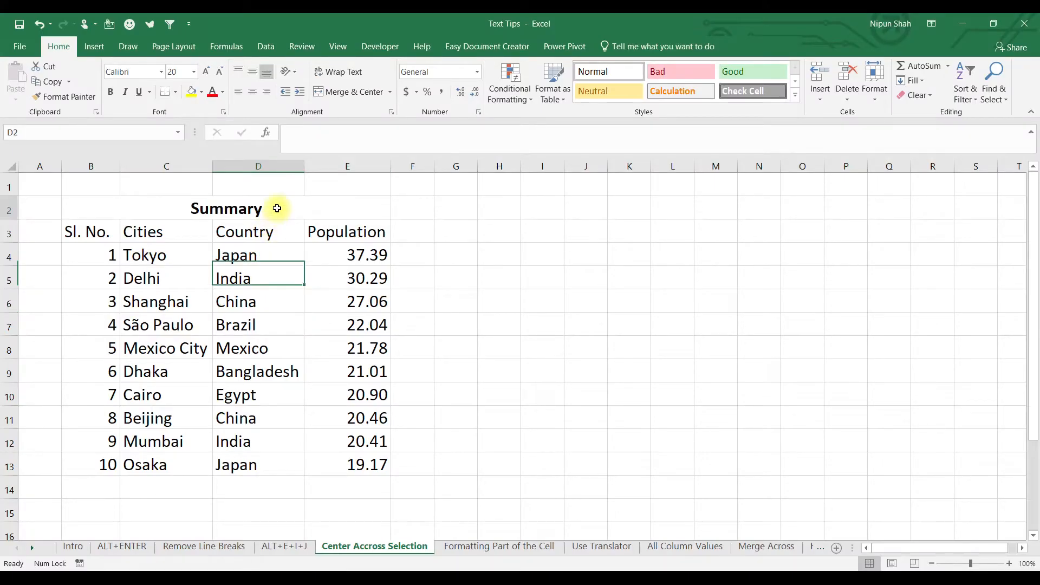
{"action": "left_click", "coordinate": [272, 316]}
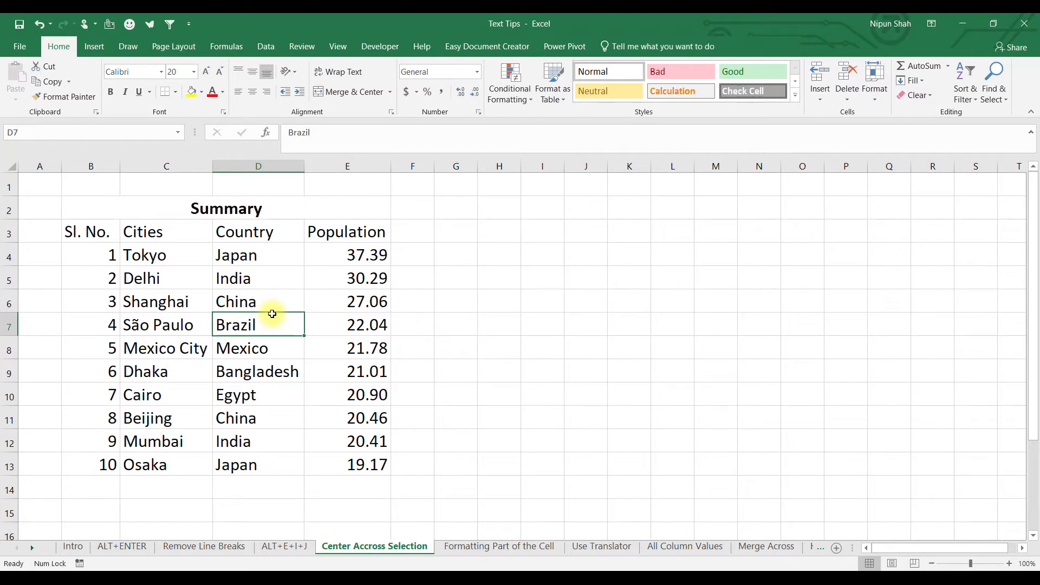
{"action": "key", "text": "ctrl+space"}
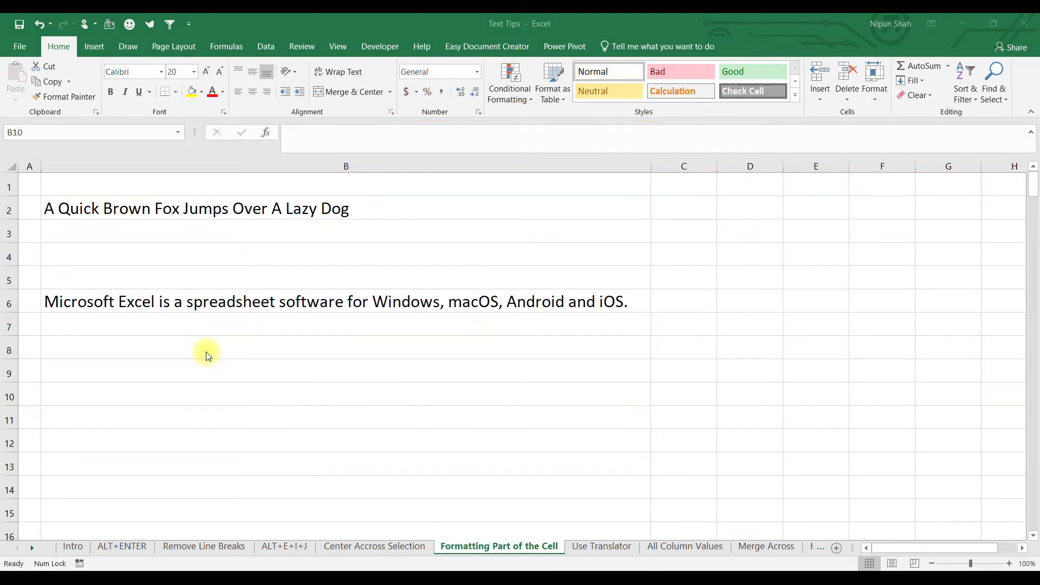
Step: Format all of cell B2 with a yellow fill and red, bold, italic text
{"action": "left_click", "coordinate": [233, 208]}
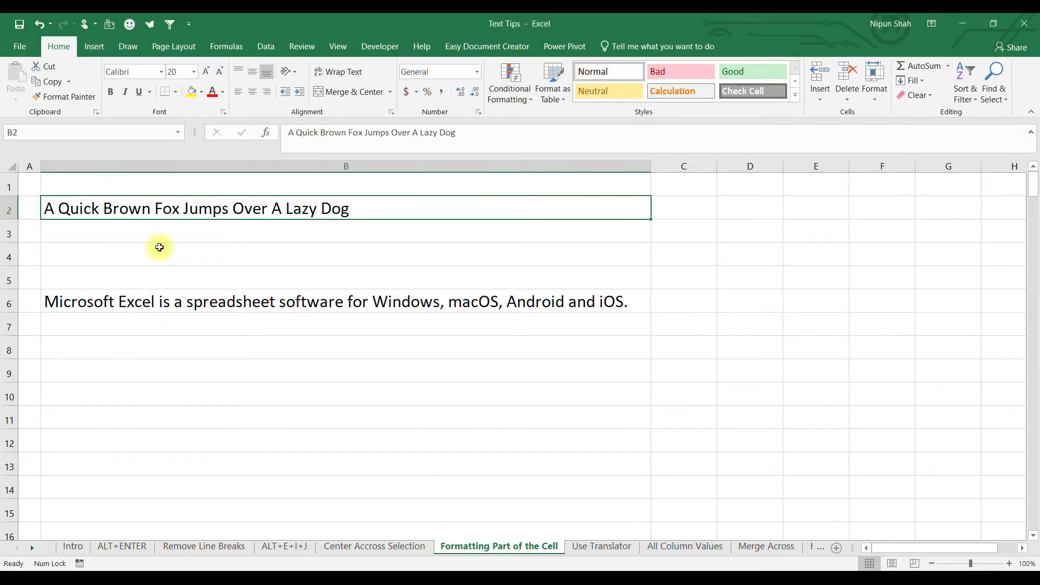
{"action": "left_click", "coordinate": [193, 93]}
{"action": "left_click", "coordinate": [214, 98]}
{"action": "left_click", "coordinate": [113, 93]}
{"action": "left_click", "coordinate": [126, 92]}
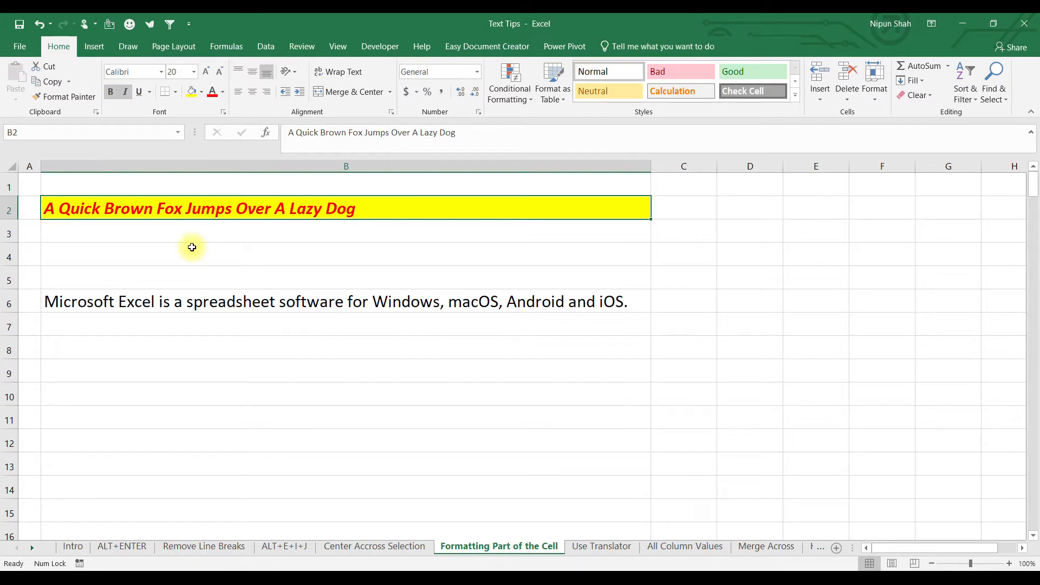
Step: Within the B6 sentence, color "spreadsheet software" red and "Windows, macOS" green
{"action": "left_click", "coordinate": [223, 304]}
{"action": "key", "text": "F2"}
{"action": "left_click_drag", "start_coordinate": [187, 302], "coordinate": [343, 301]}
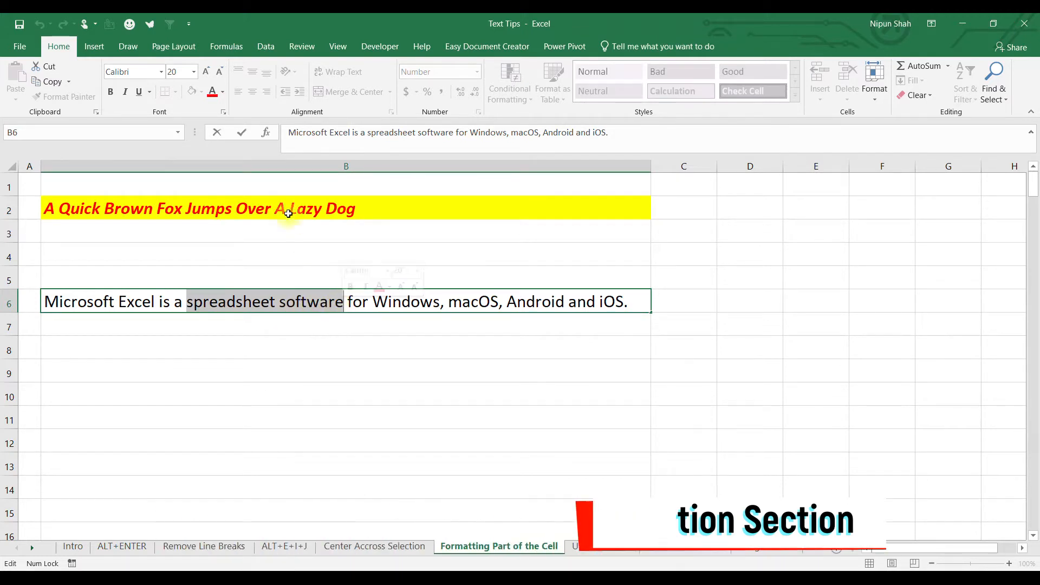
{"action": "left_click", "coordinate": [212, 92]}
{"action": "left_click_drag", "start_coordinate": [373, 301], "coordinate": [498, 305]}
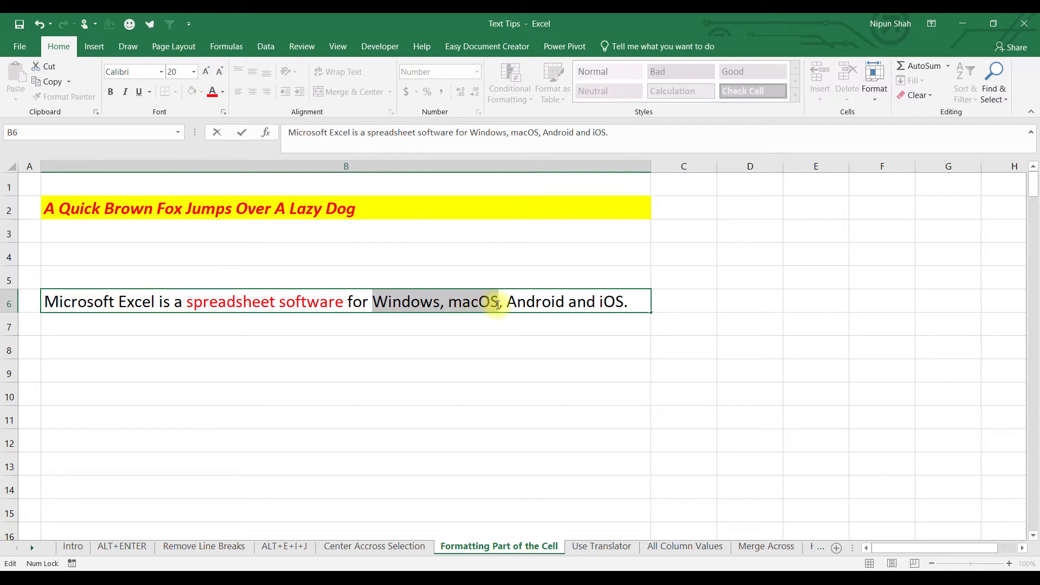
{"action": "left_click", "coordinate": [222, 92]}
{"action": "left_click", "coordinate": [309, 137]}
Step: Within the B6 sentence, make "Microsoft Excel" bold and underline "Android and iOS", and commit the cell
{"action": "left_click_drag", "start_coordinate": [45, 301], "coordinate": [155, 301]}
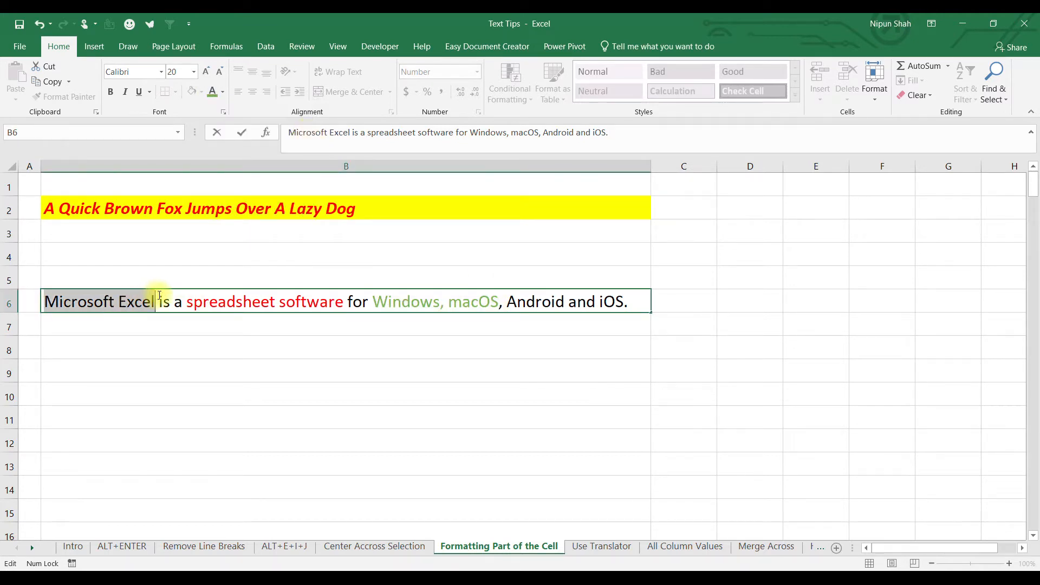
{"action": "left_click", "coordinate": [112, 92]}
{"action": "left_click_drag", "start_coordinate": [509, 301], "coordinate": [627, 301]}
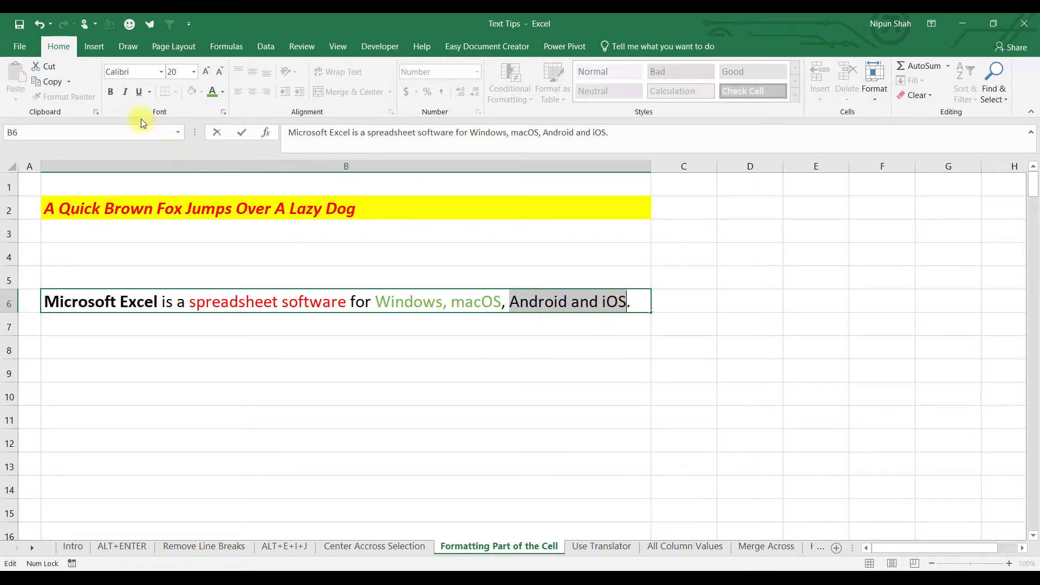
{"action": "left_click", "coordinate": [139, 92]}
{"action": "key", "text": "Return"}
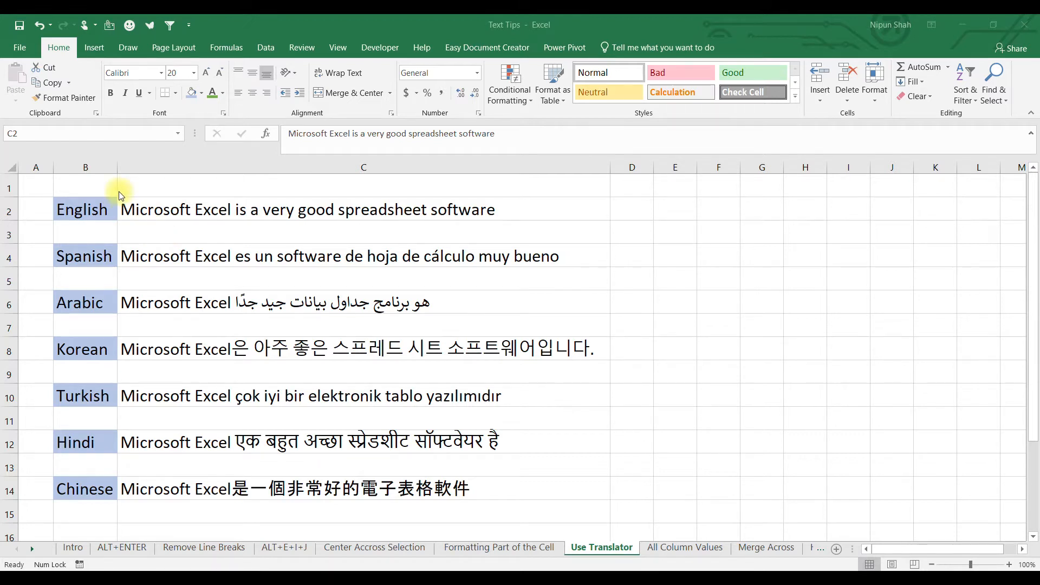
Step: Make sure Enable services is checked under Office intelligent services in the general Excel Options, and accept the options
{"action": "left_click", "coordinate": [25, 46]}
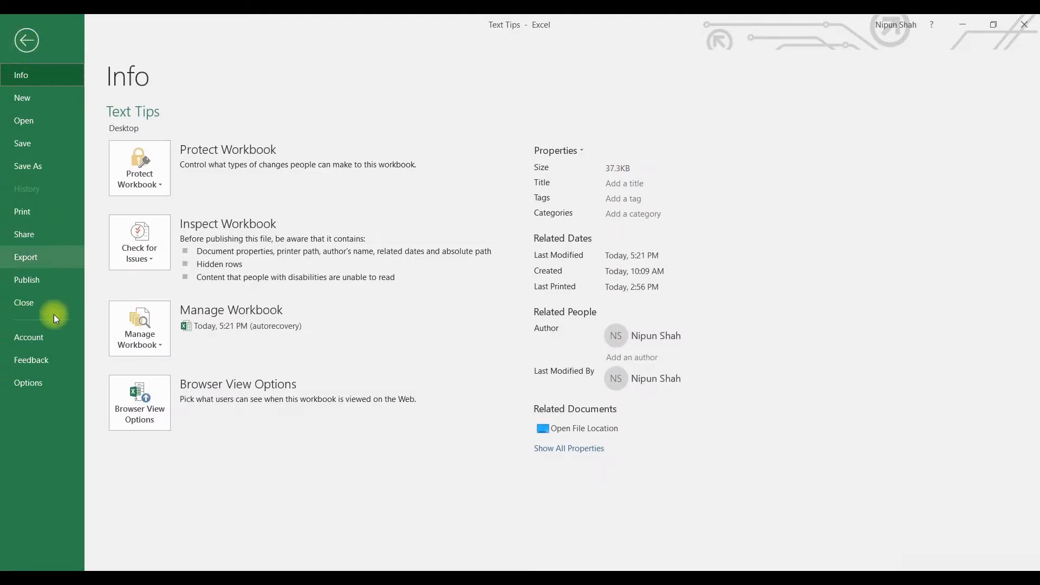
{"action": "left_click", "coordinate": [38, 384]}
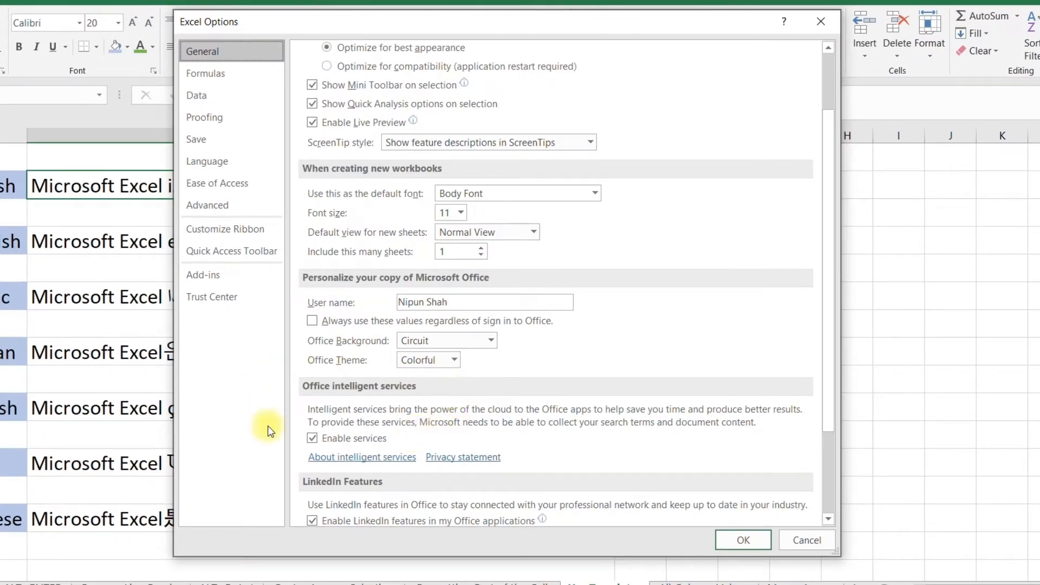
{"action": "left_click", "coordinate": [332, 440]}
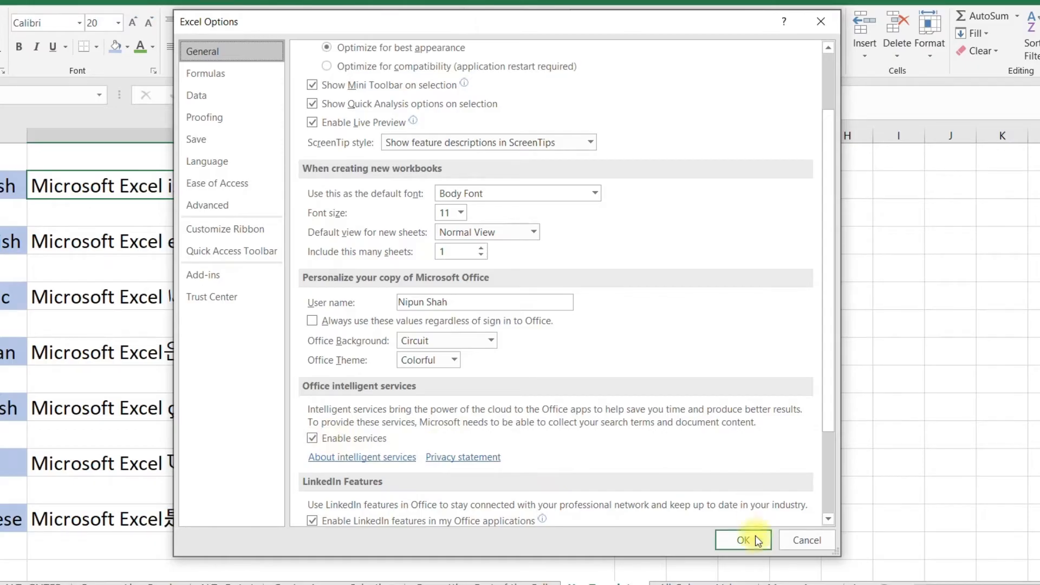
{"action": "left_click", "coordinate": [745, 539]}
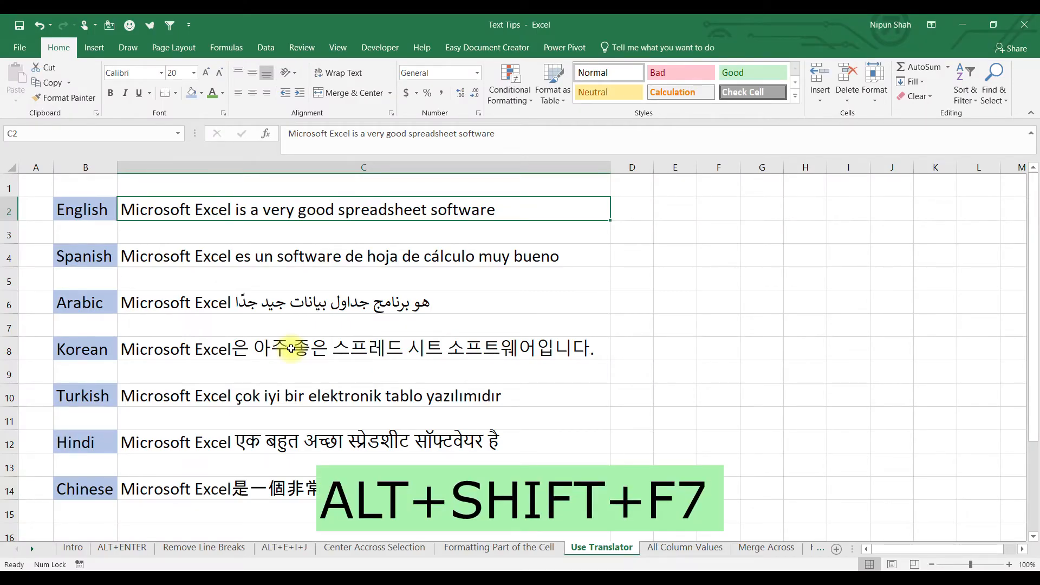
Step: Open the Translator for the English sentence in C2 and look through the available source and target languages
{"action": "key", "text": "alt+shift+F7"}
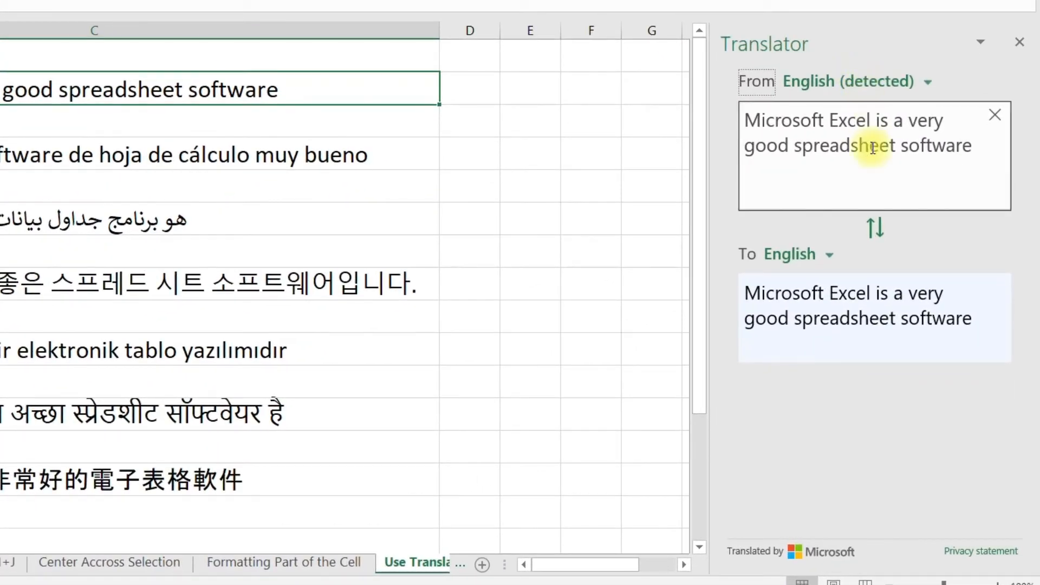
{"action": "left_click", "coordinate": [932, 91]}
{"action": "left_click_drag", "start_coordinate": [980, 144], "coordinate": [990, 190]}
{"action": "left_click", "coordinate": [828, 255]}
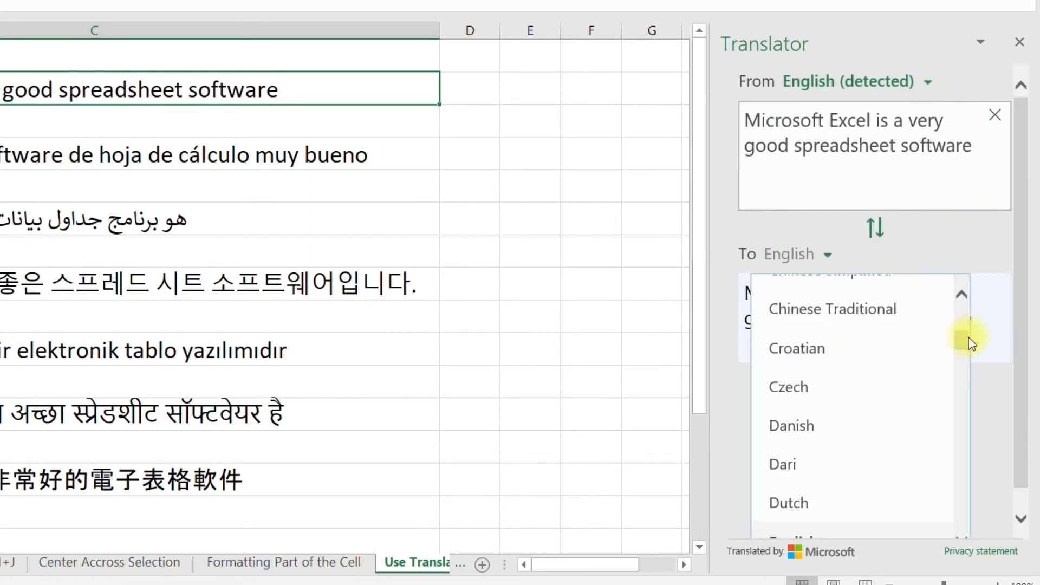
{"action": "left_click_drag", "start_coordinate": [963, 353], "coordinate": [976, 372]}
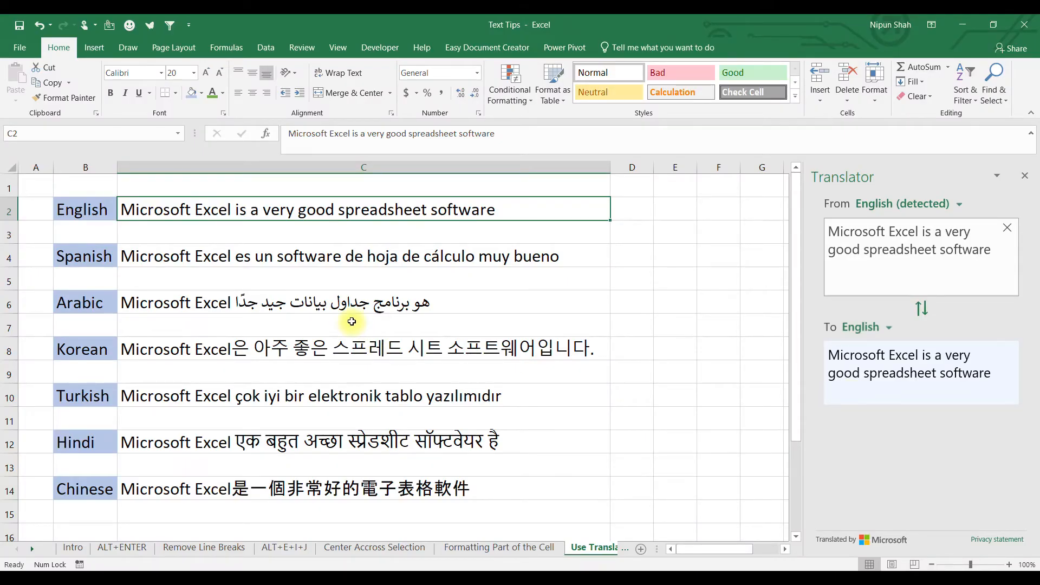
Step: Translate the Spanish, Arabic, Korean, Turkish, Hindi and Chinese sentences in column C to English, one cell after another
{"action": "left_click", "coordinate": [273, 251]}
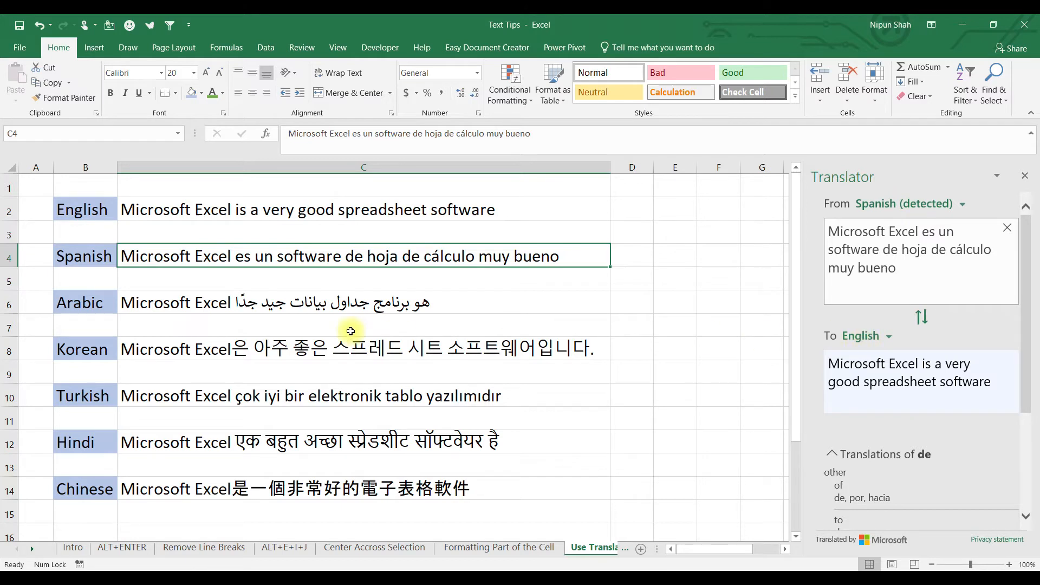
{"action": "left_click", "coordinate": [361, 302]}
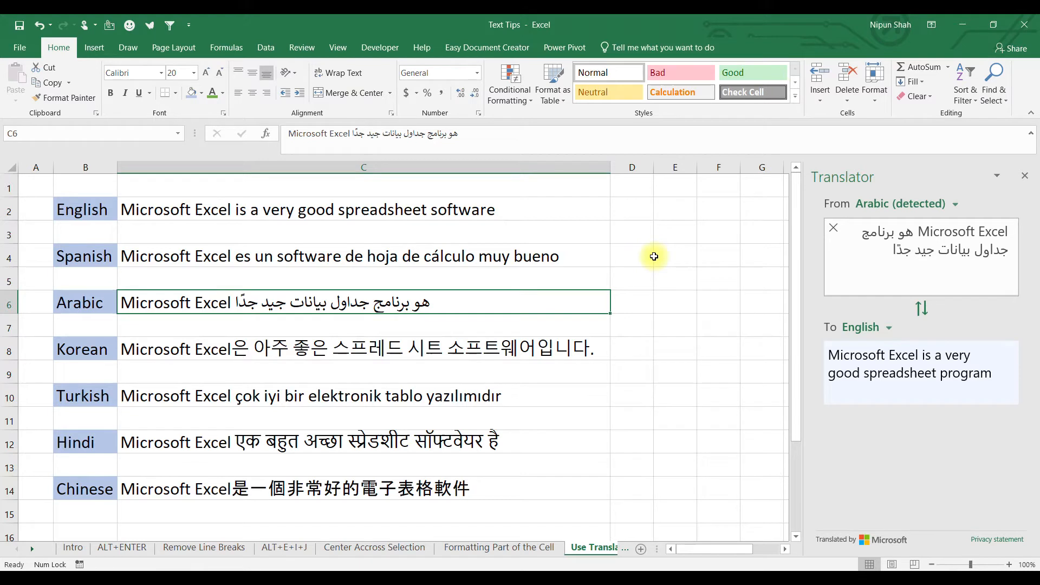
{"action": "left_click", "coordinate": [459, 348]}
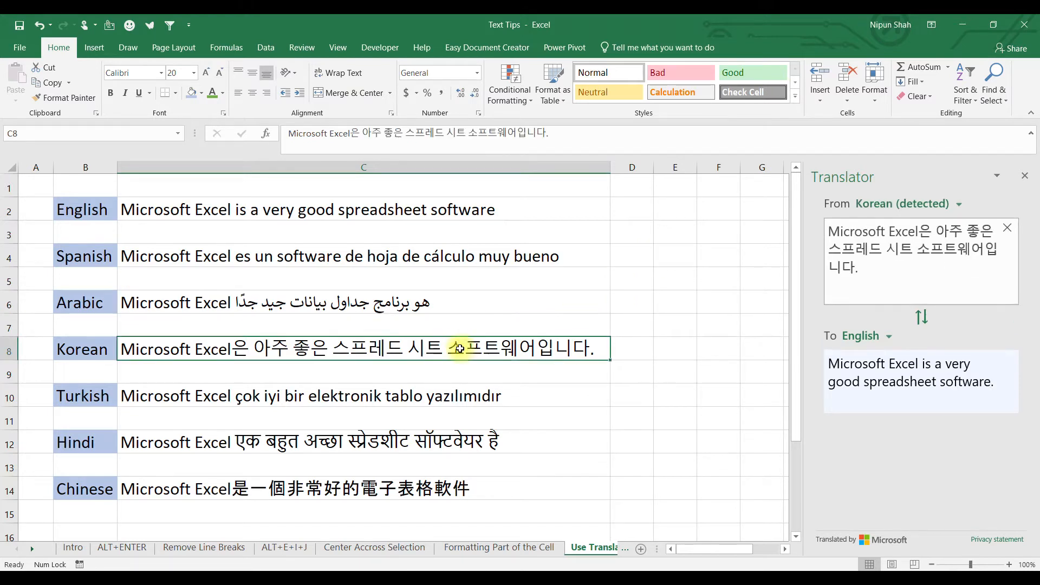
{"action": "left_click", "coordinate": [380, 401]}
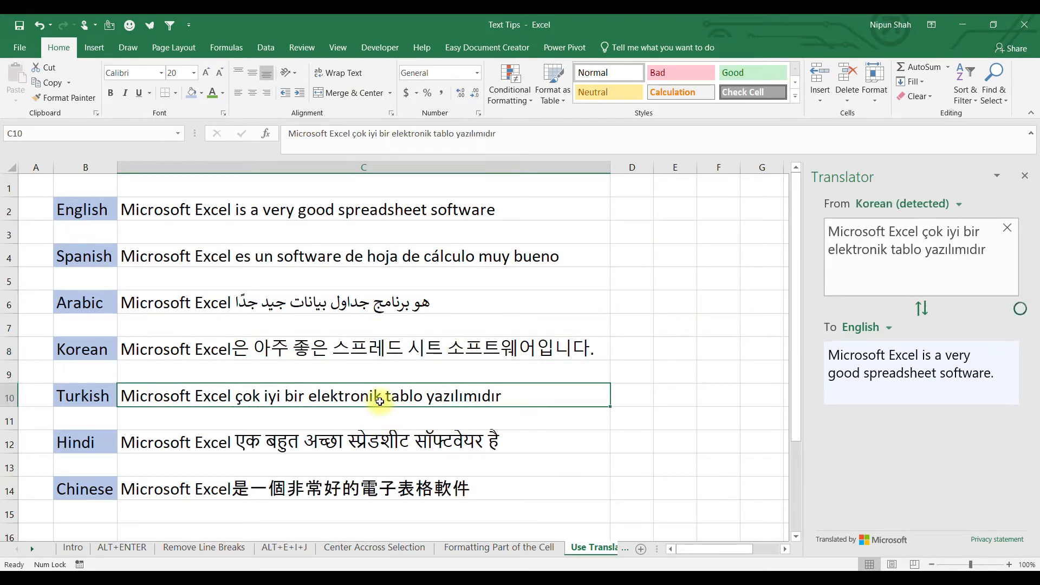
{"action": "left_click", "coordinate": [385, 443]}
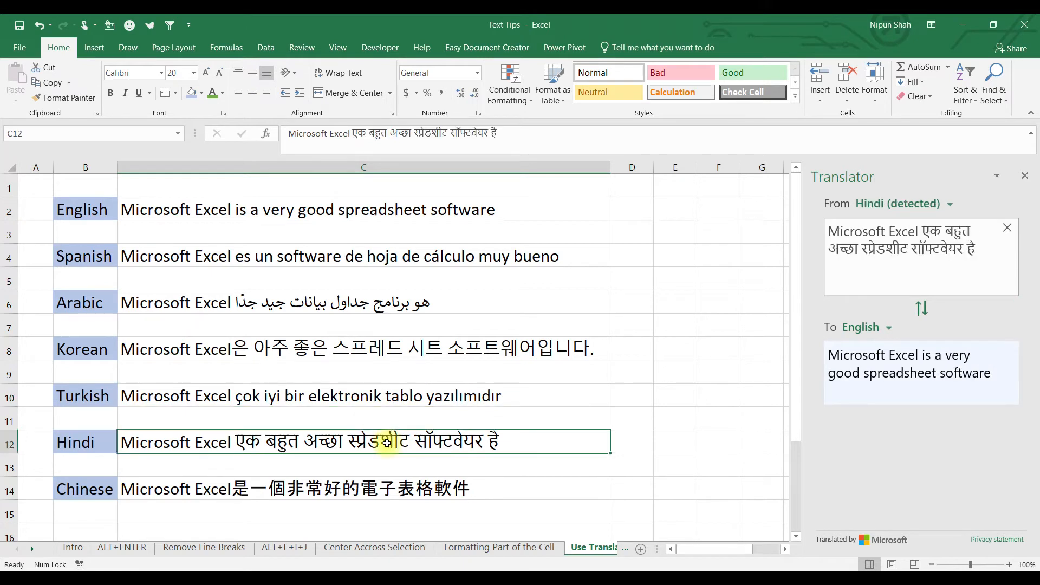
{"action": "left_click", "coordinate": [415, 488]}
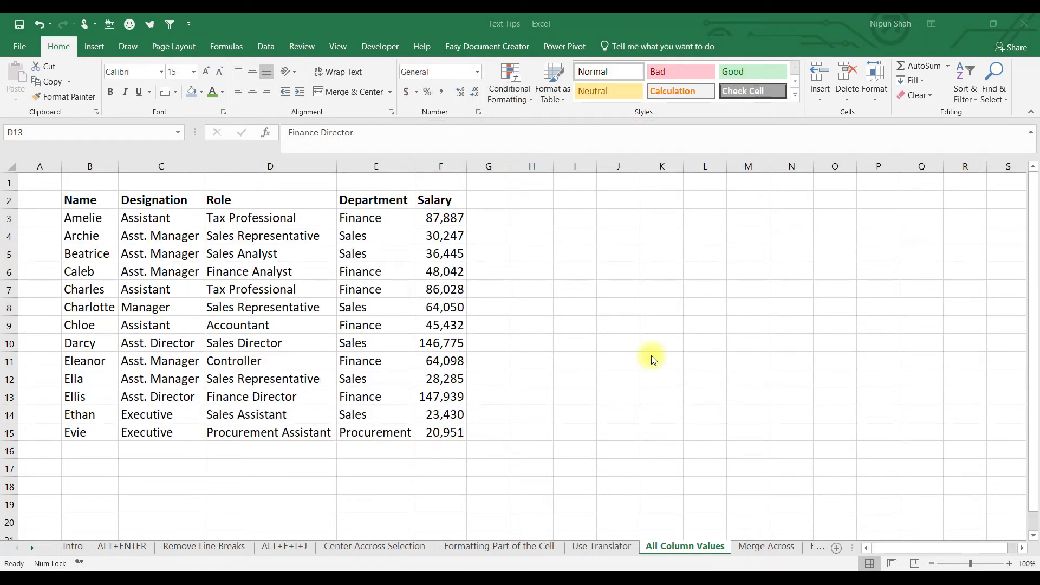
Step: Start a new record below the employee table by entering the employee's first name in B16
{"action": "left_click", "coordinate": [103, 254]}
{"action": "left_click", "coordinate": [95, 196]}
{"action": "left_click_drag", "start_coordinate": [95, 196], "coordinate": [458, 427]}
{"action": "left_click", "coordinate": [103, 451]}
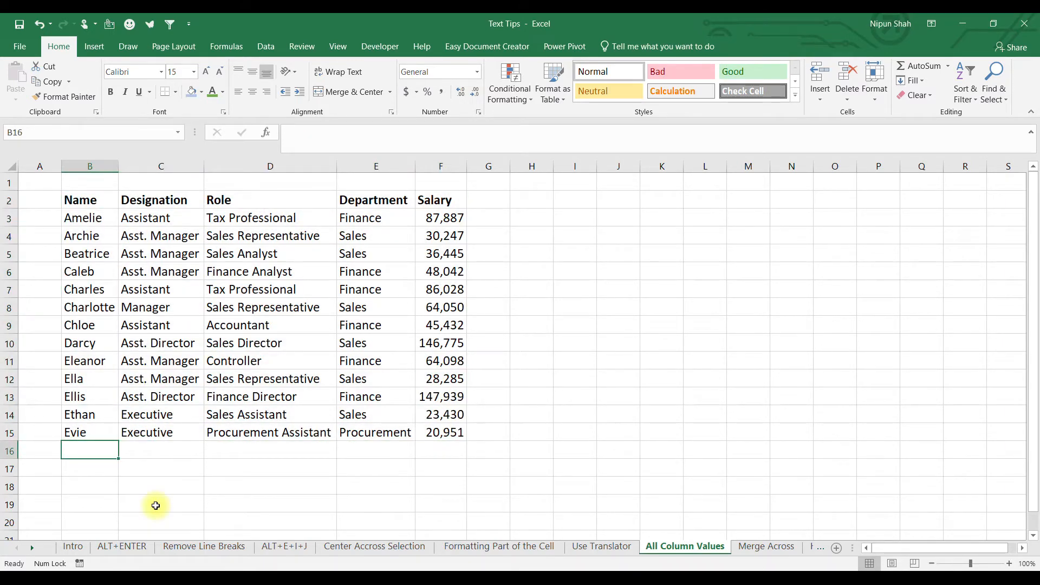
{"action": "type", "text": "Alex"}
{"action": "key", "text": "Tab"}
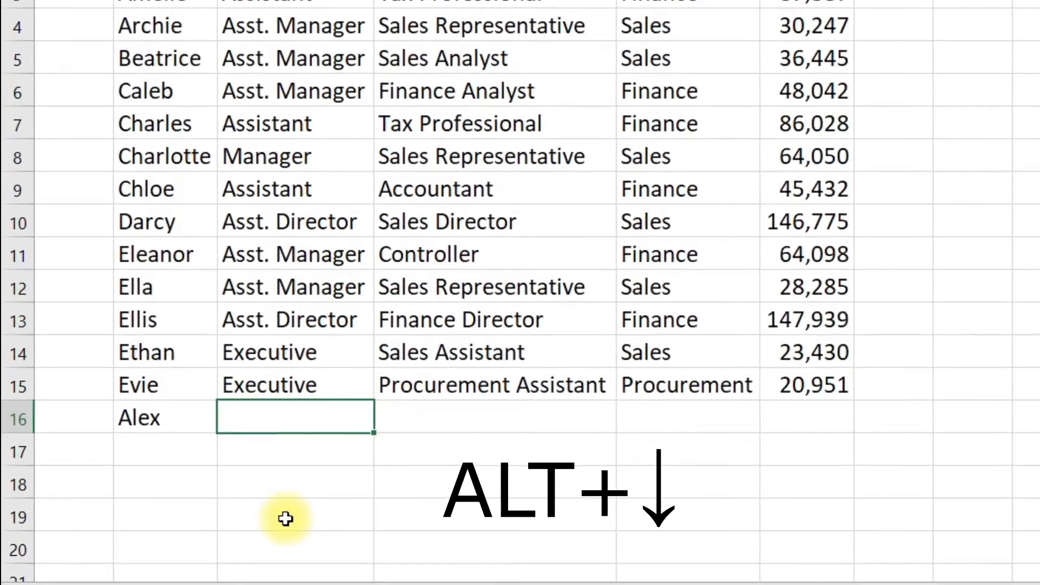
Step: Fill the designation in C16 with Executive, picked from the values already used in that column
{"action": "key", "text": "alt+Down"}
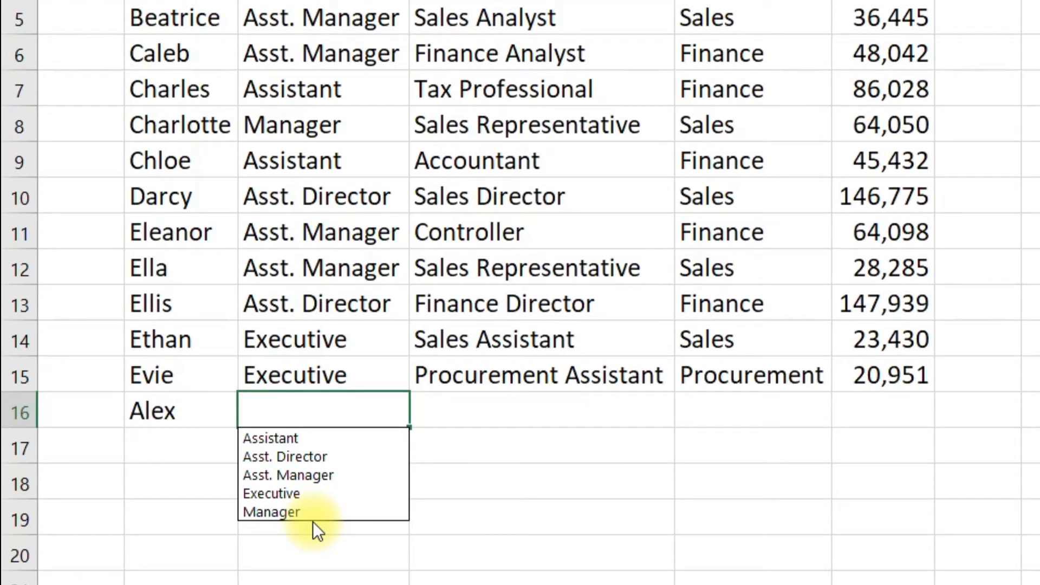
{"action": "key", "text": "Down"}
{"action": "key", "text": "Down"}
{"action": "key", "text": "Down"}
{"action": "key", "text": "Down"}
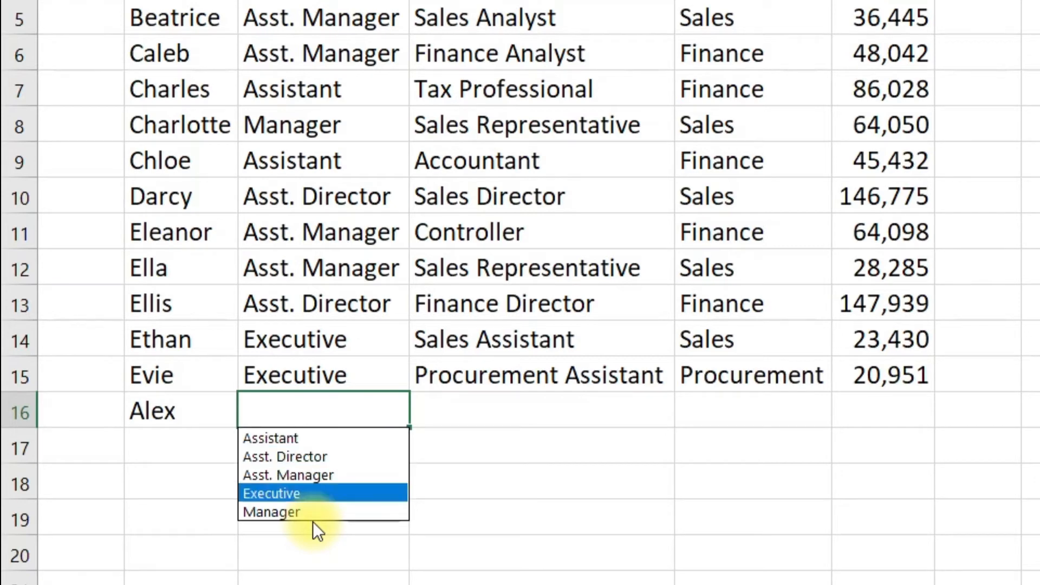
{"action": "key", "text": "Return"}
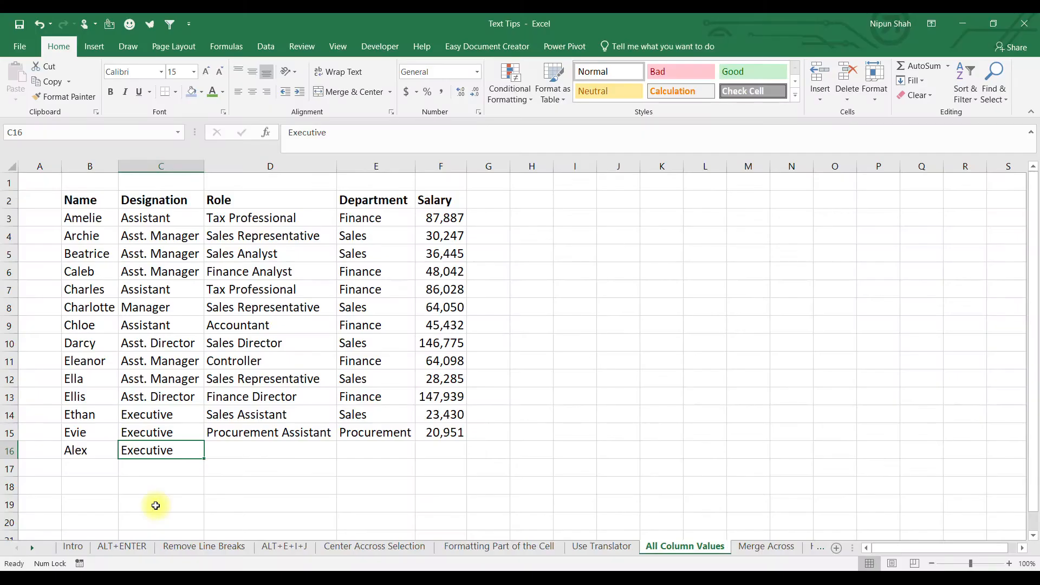
Step: Fill the role in D16 with Sales Director, picked from the values already used in that column
{"action": "key", "text": "Right"}
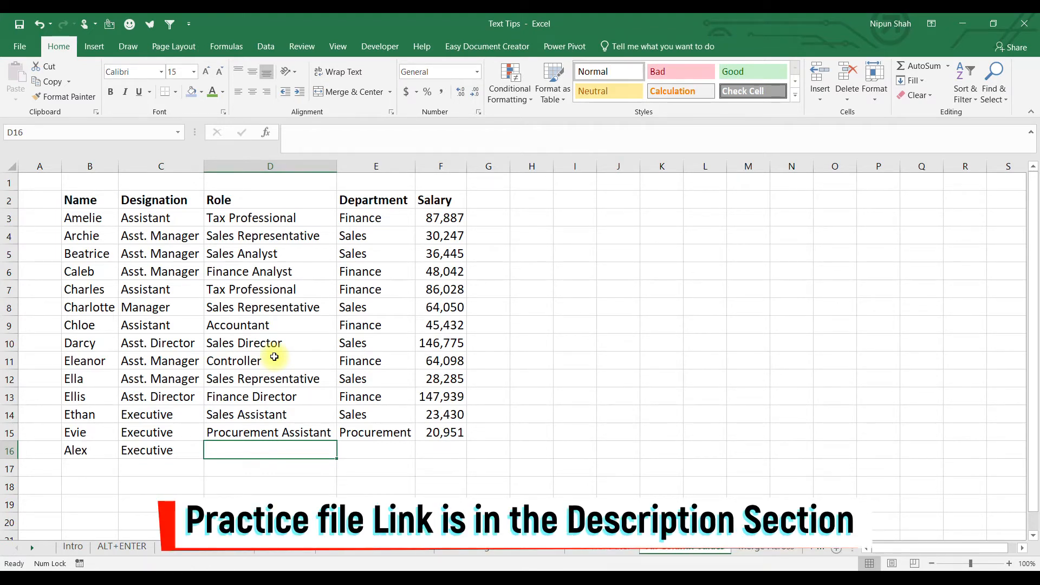
{"action": "type", "text": "Sales"}
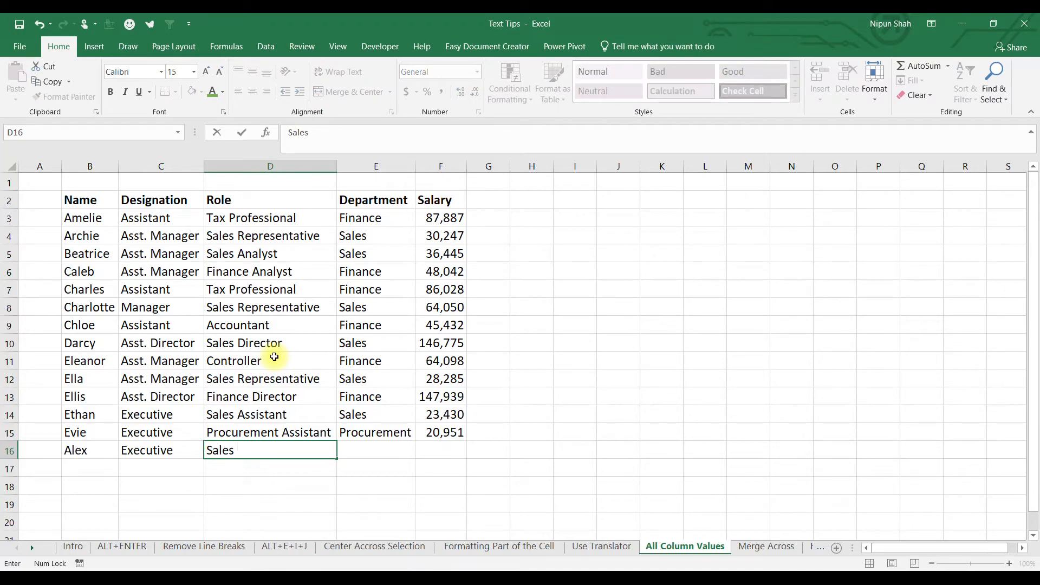
{"action": "key", "text": "Escape"}
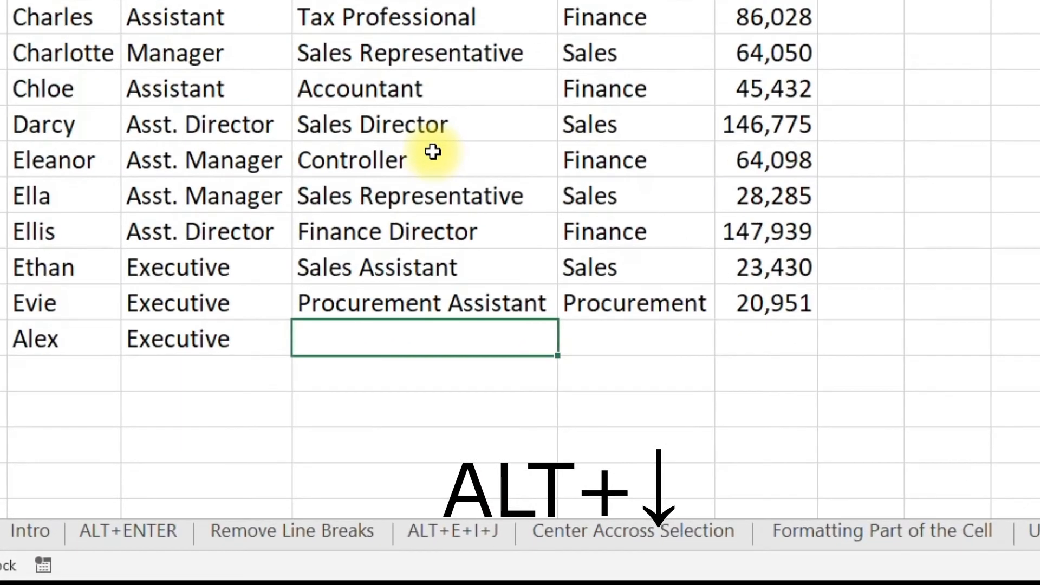
{"action": "key", "text": "alt+Down"}
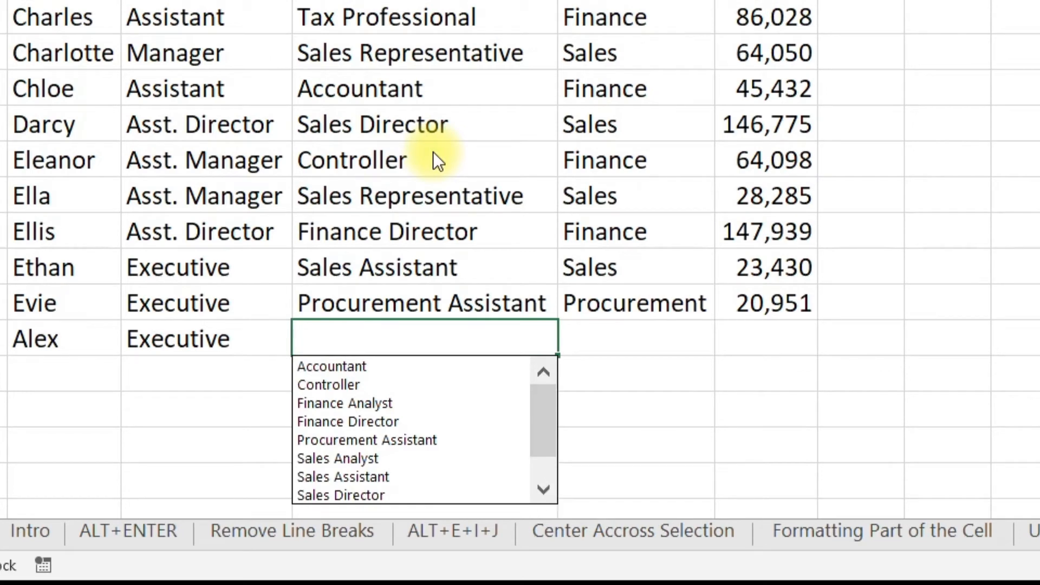
{"action": "key", "text": "Down"}
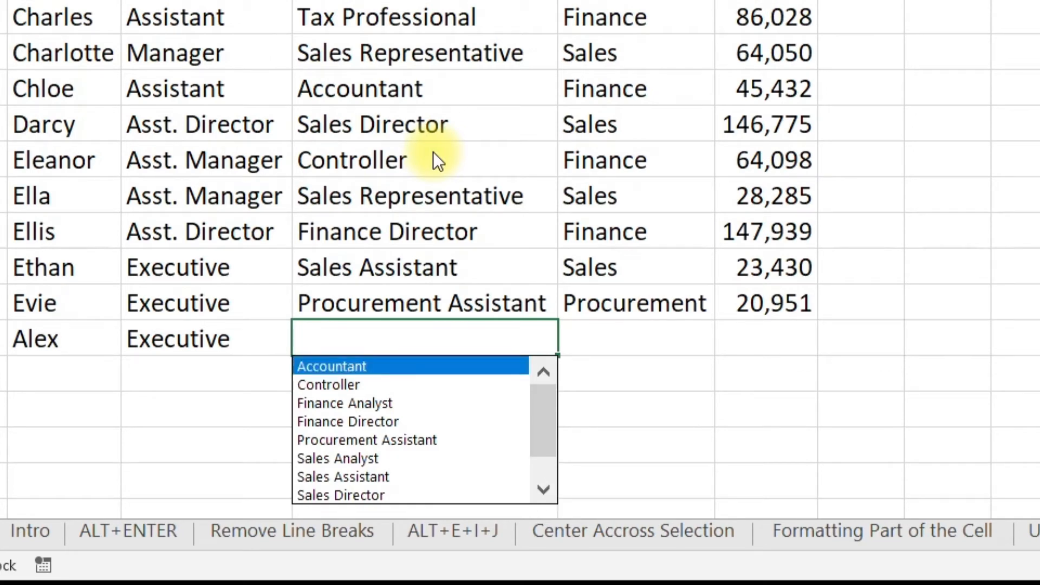
{"action": "key", "text": "Down"}
{"action": "key", "text": "Down"}
{"action": "key", "text": "Down"}
{"action": "key", "text": "Down"}
{"action": "key", "text": "Down"}
{"action": "key", "text": "Down"}
{"action": "key", "text": "Down"}
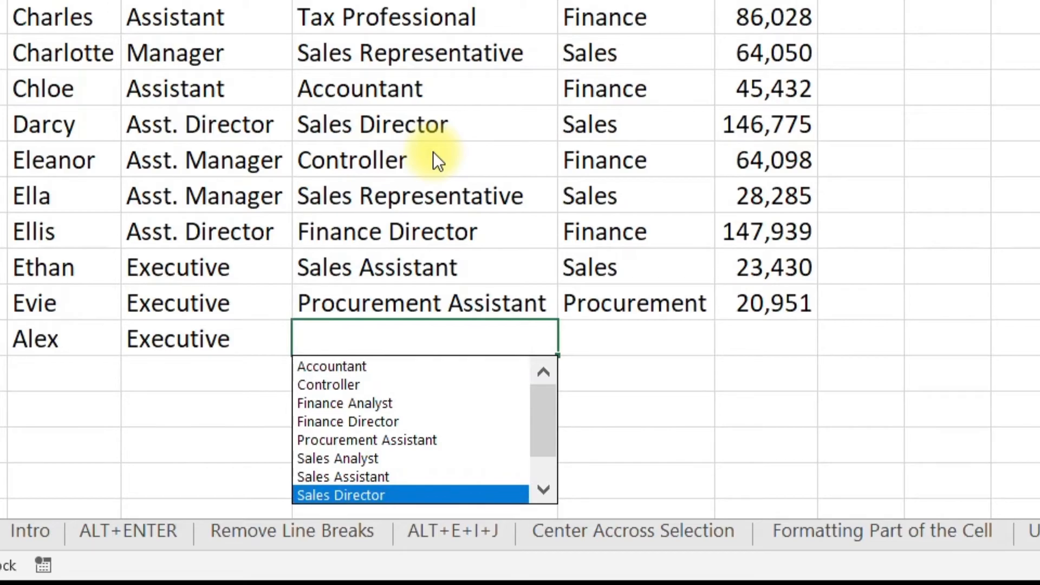
{"action": "key", "text": "Return"}
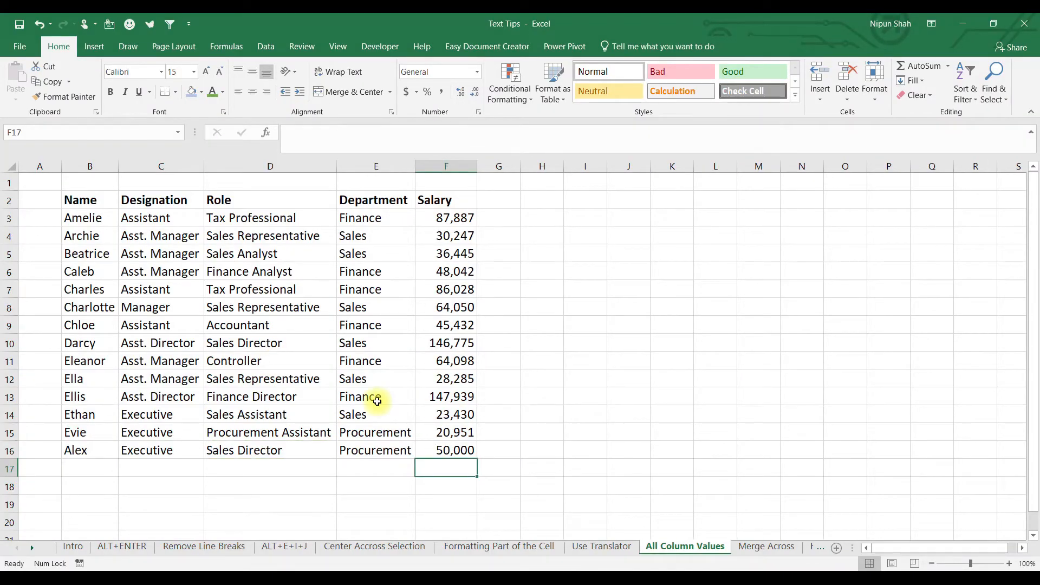
Step: Replace the role in D9 with Sales Director, picked from the values already used in that column
{"action": "left_click", "coordinate": [241, 327]}
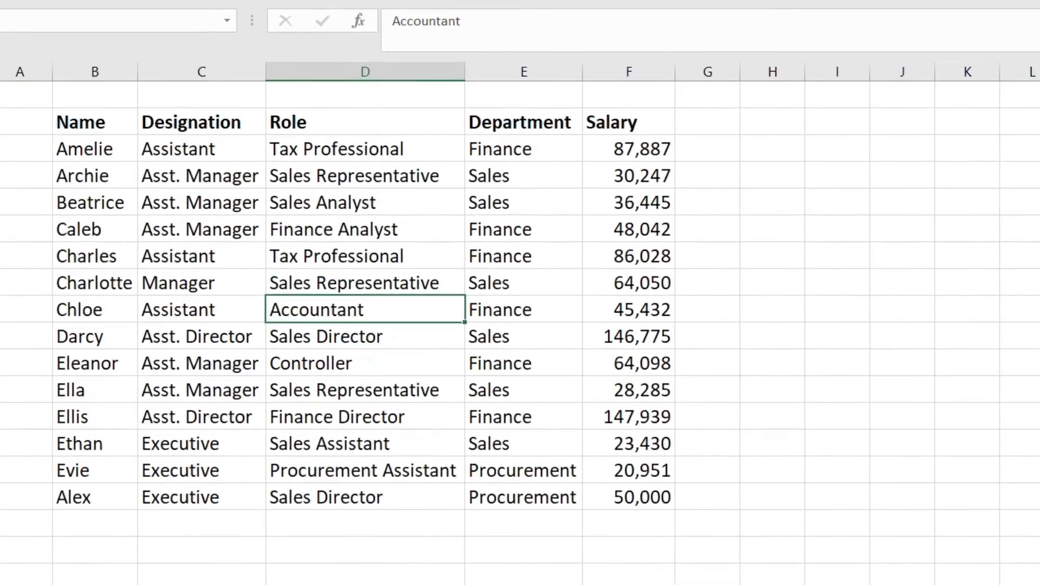
{"action": "key", "text": "alt+Down"}
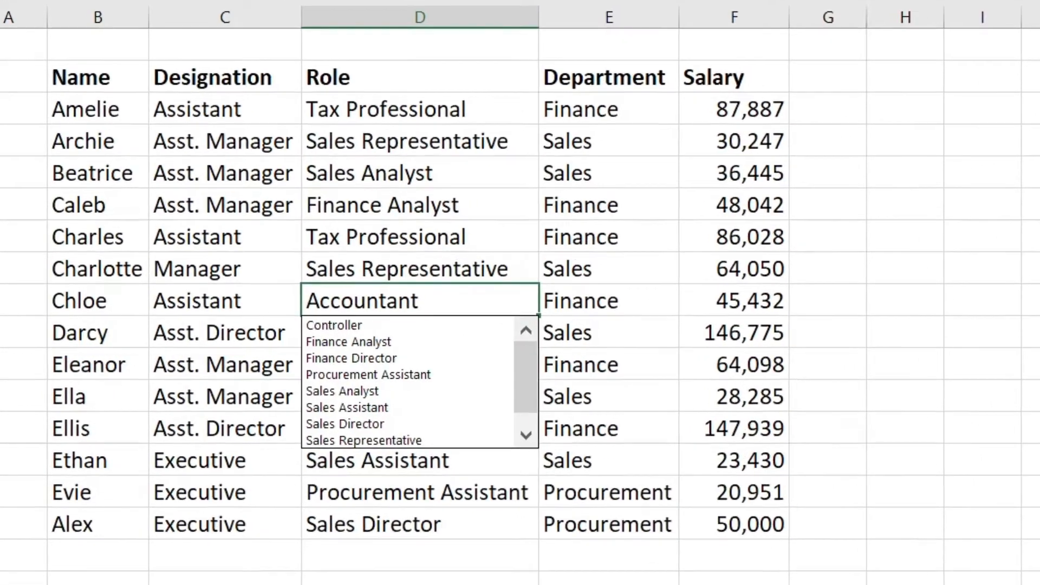
{"action": "key", "text": "Down"}
{"action": "key", "text": "Down"}
{"action": "key", "text": "Down"}
{"action": "key", "text": "Down"}
{"action": "key", "text": "Down"}
{"action": "key", "text": "Down"}
{"action": "key", "text": "Down"}
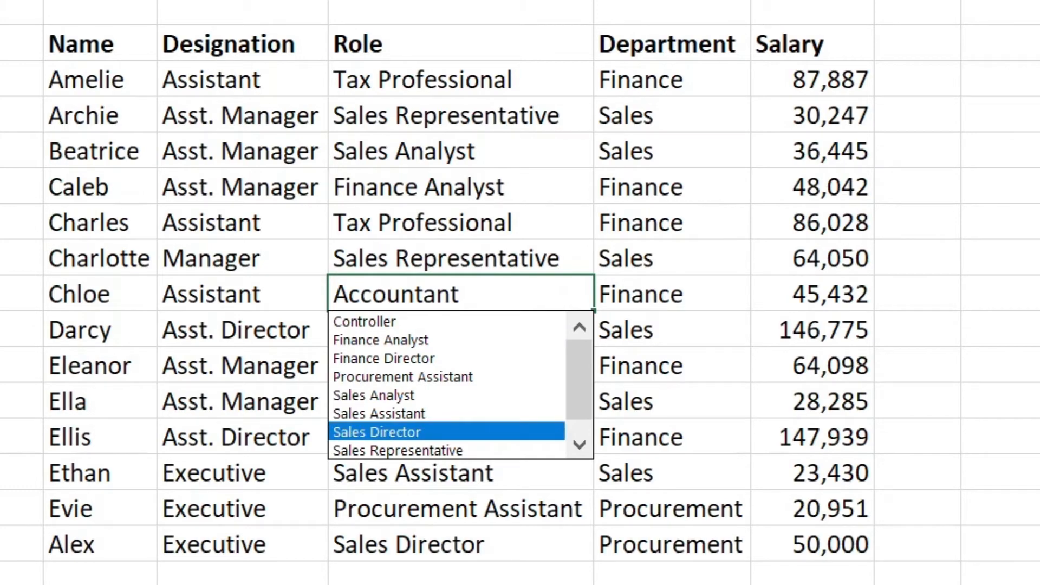
{"action": "key", "text": "Return"}
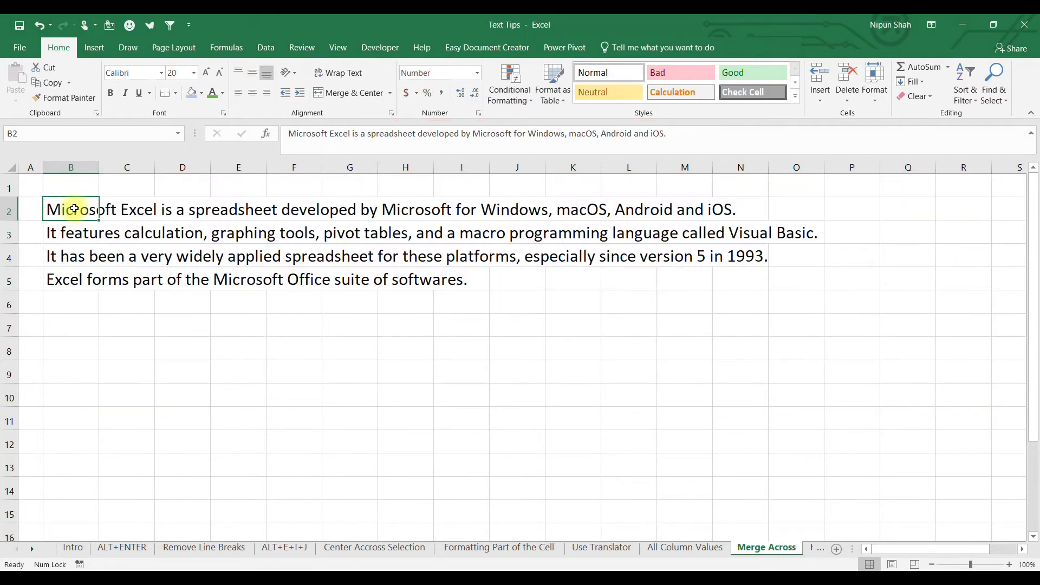
Step: Try Merge & Center on the four sentences across B2:P5 and undo the merge
{"action": "left_click_drag", "start_coordinate": [74, 209], "coordinate": [77, 274]}
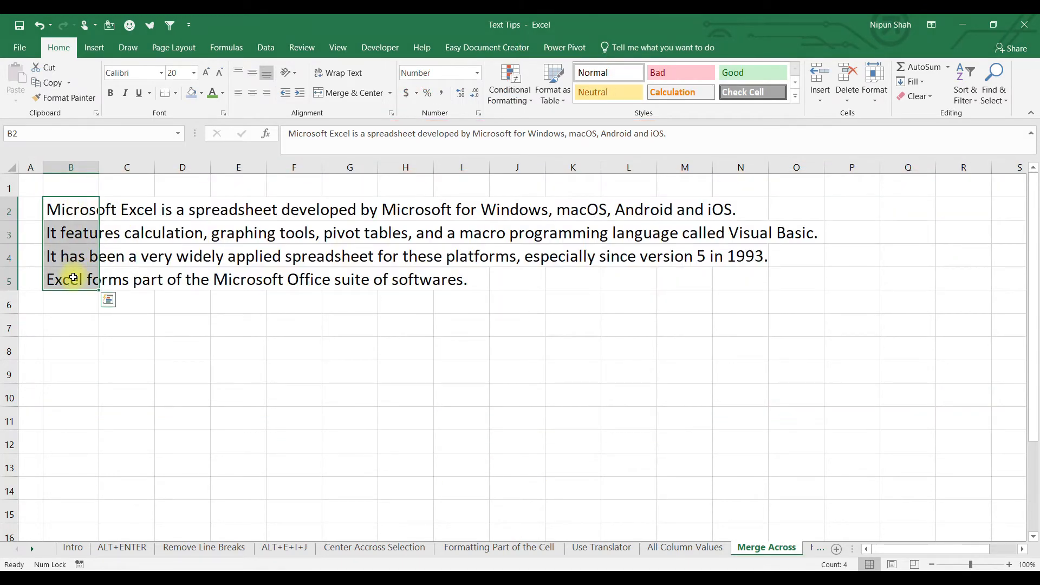
{"action": "left_click_drag", "start_coordinate": [63, 213], "coordinate": [848, 211]}
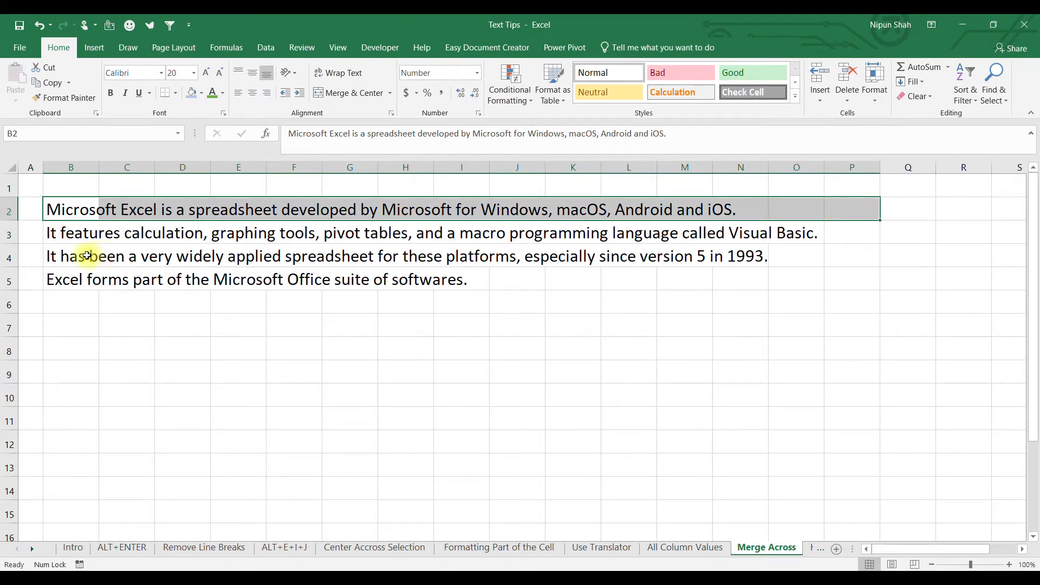
{"action": "left_click_drag", "start_coordinate": [70, 233], "coordinate": [869, 241]}
{"action": "left_click_drag", "start_coordinate": [89, 257], "coordinate": [859, 252]}
{"action": "left_click_drag", "start_coordinate": [51, 204], "coordinate": [839, 278]}
{"action": "left_click", "coordinate": [352, 93]}
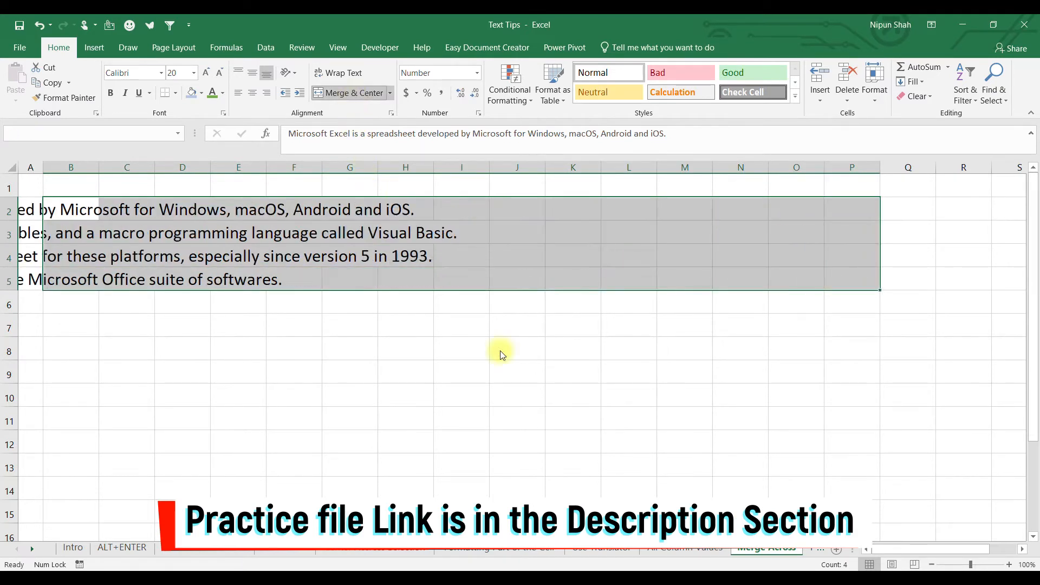
{"action": "left_click", "coordinate": [507, 351]}
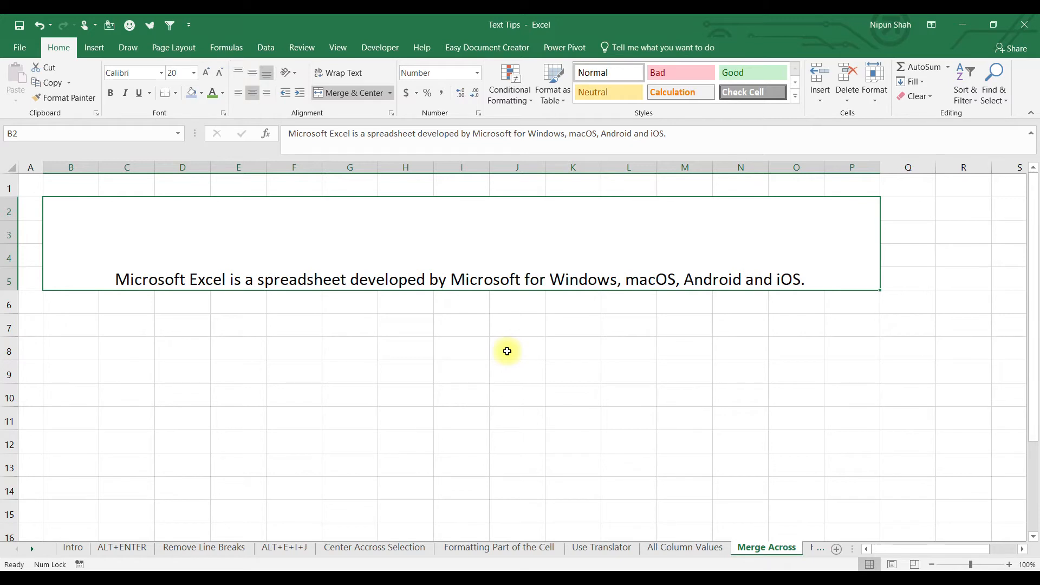
{"action": "key", "text": "ctrl+z"}
Step: Apply Merge Across to B2:P5 so that each sentence's row is merged separately
{"action": "left_click_drag", "start_coordinate": [58, 206], "coordinate": [864, 210]}
{"action": "left_click", "coordinate": [92, 211]}
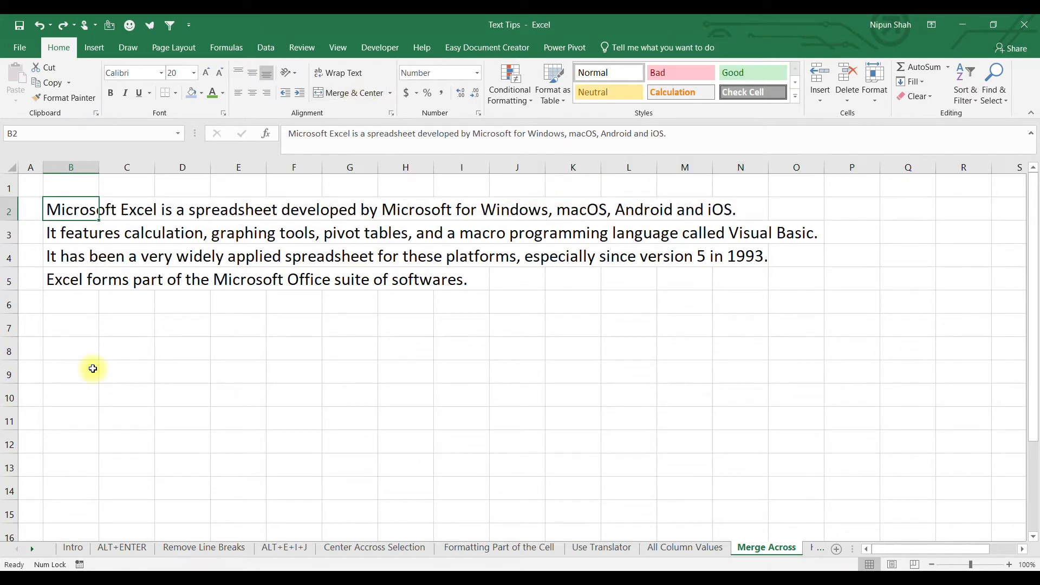
{"action": "left_click", "coordinate": [88, 330]}
{"action": "left_click_drag", "start_coordinate": [70, 208], "coordinate": [871, 279]}
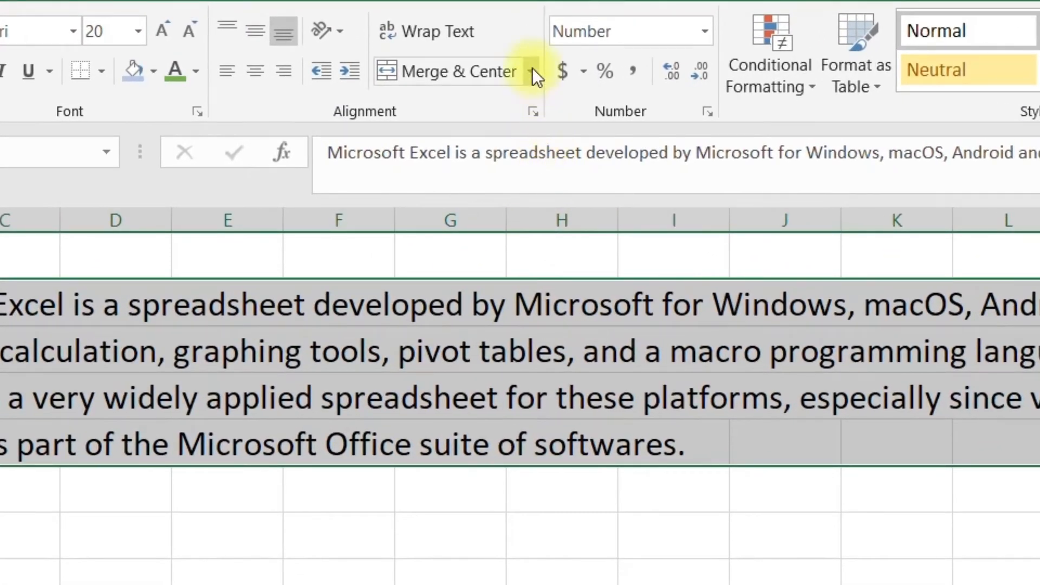
{"action": "left_click", "coordinate": [532, 73]}
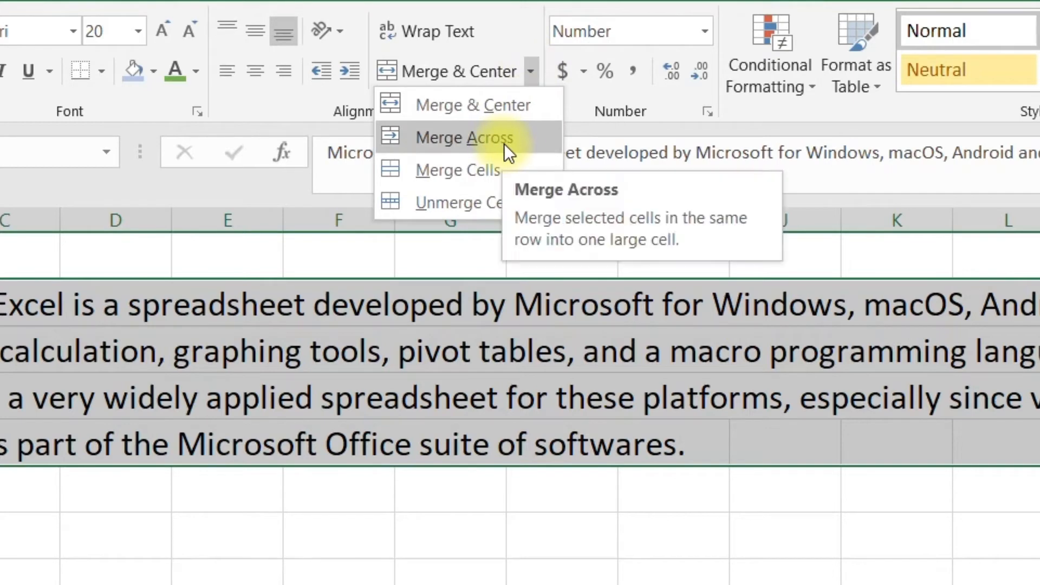
{"action": "left_click", "coordinate": [517, 138]}
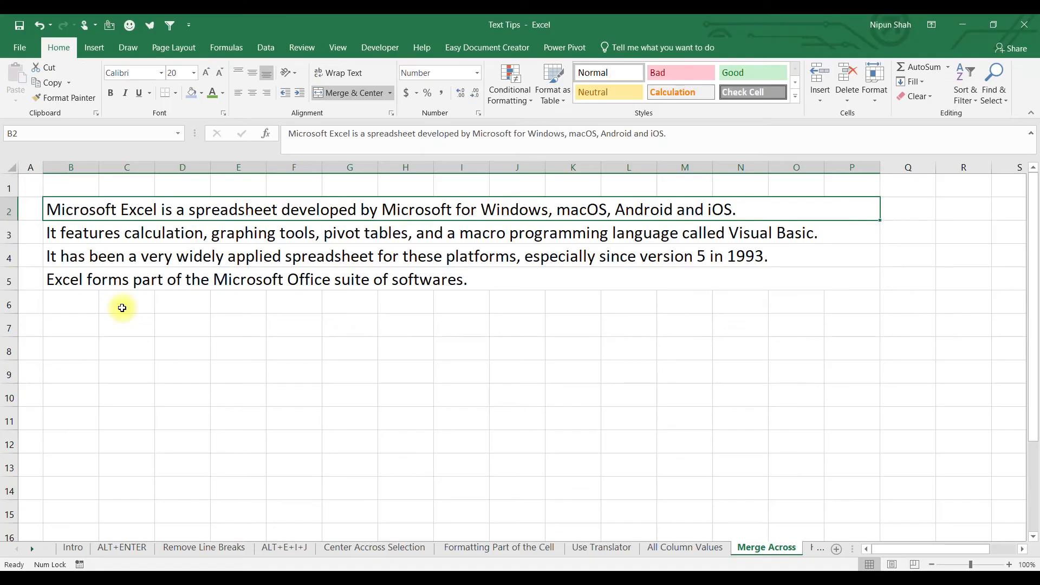
Step: Check the merged cells in rows 2 to 5 one by one
{"action": "key", "text": "Down"}
{"action": "key", "text": "Down"}
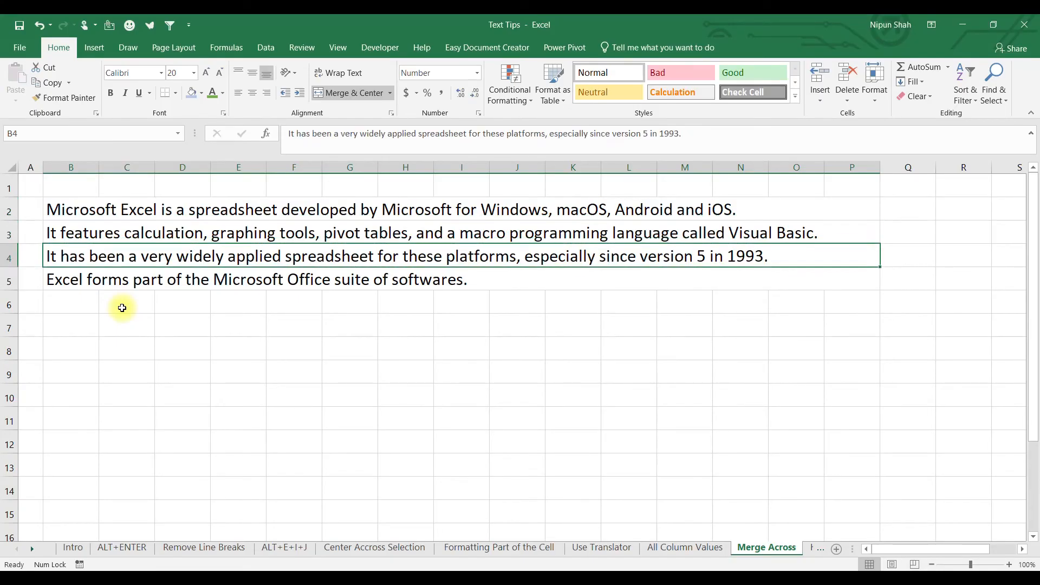
{"action": "key", "text": "Down"}
{"action": "key", "text": "Up"}
{"action": "key", "text": "Up"}
{"action": "key", "text": "Up"}
{"action": "key", "text": "Up"}
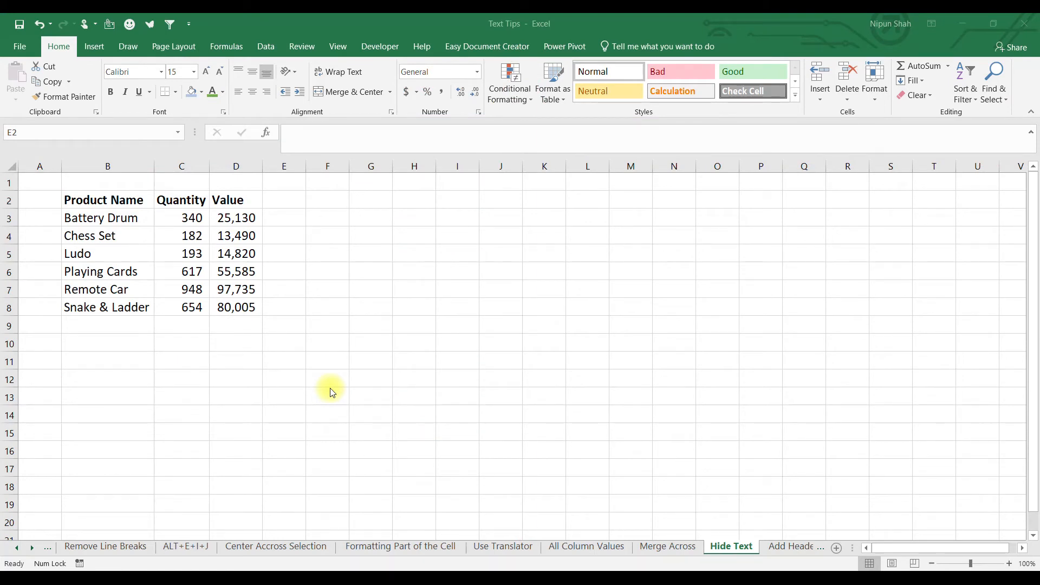
Step: Hide the contents of the product table B2:D8 by applying the custom number format ;;; to the whole range
{"action": "left_click_drag", "start_coordinate": [100, 200], "coordinate": [234, 301]}
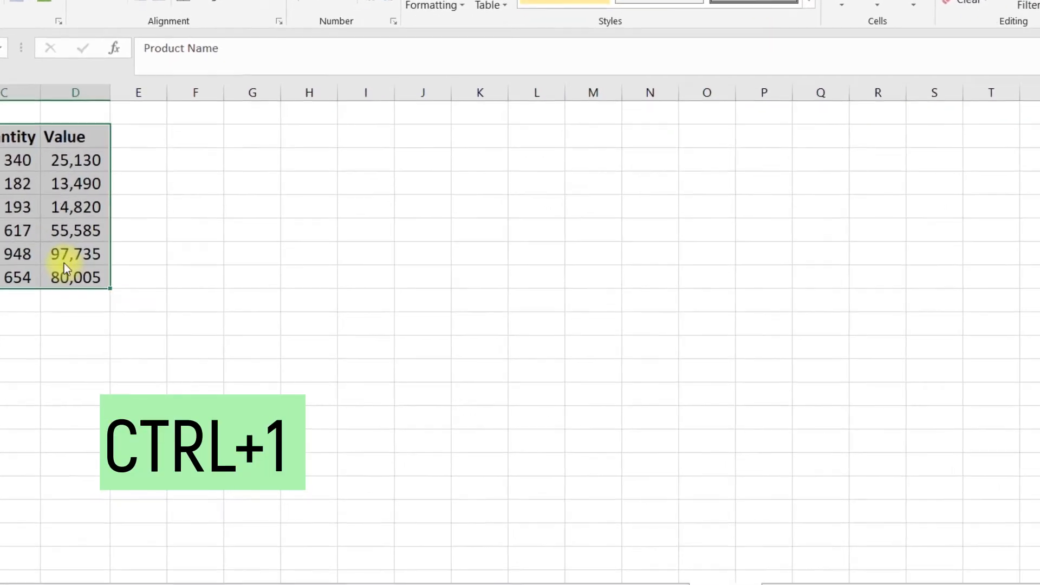
{"action": "key", "text": "ctrl+1"}
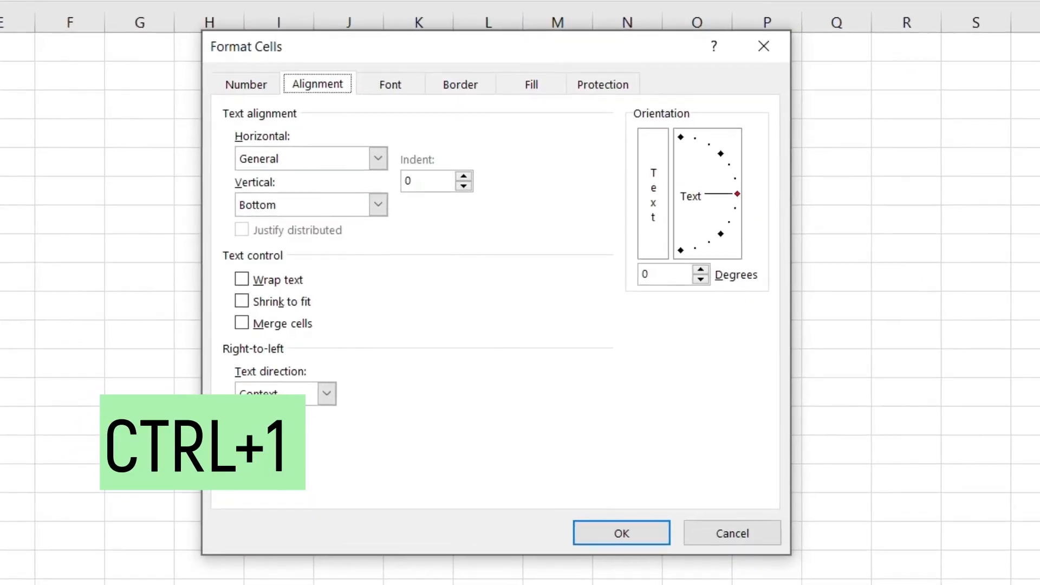
{"action": "left_click", "coordinate": [255, 87]}
{"action": "left_click", "coordinate": [254, 298]}
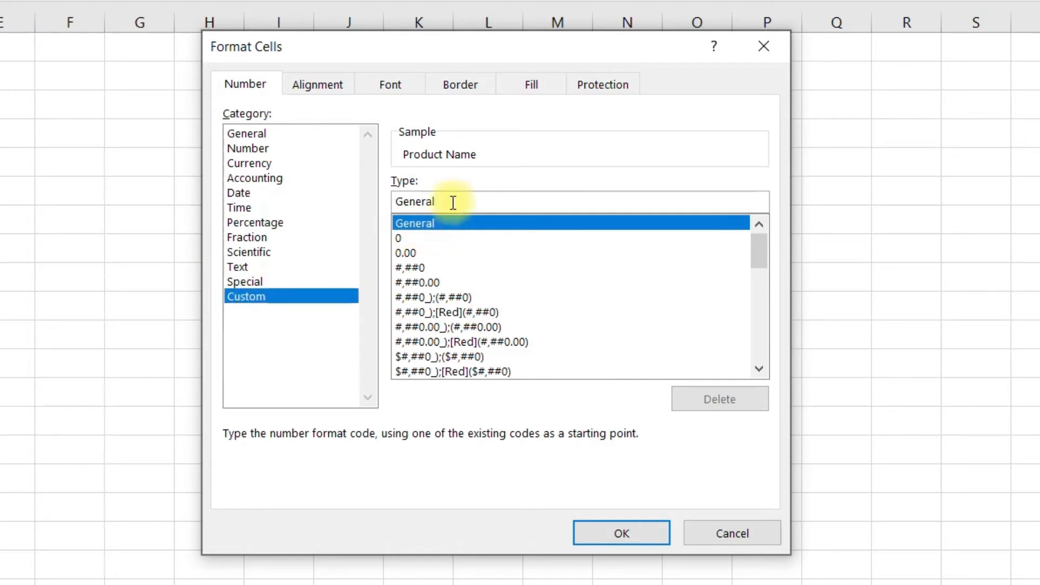
{"action": "left_click_drag", "start_coordinate": [455, 202], "coordinate": [364, 205]}
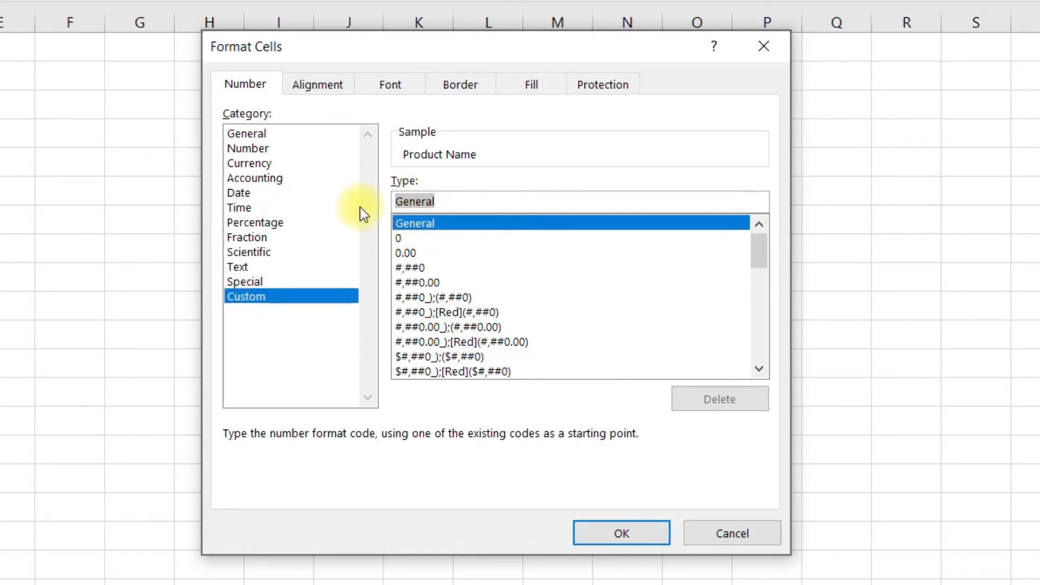
{"action": "type", "text": ";;"}
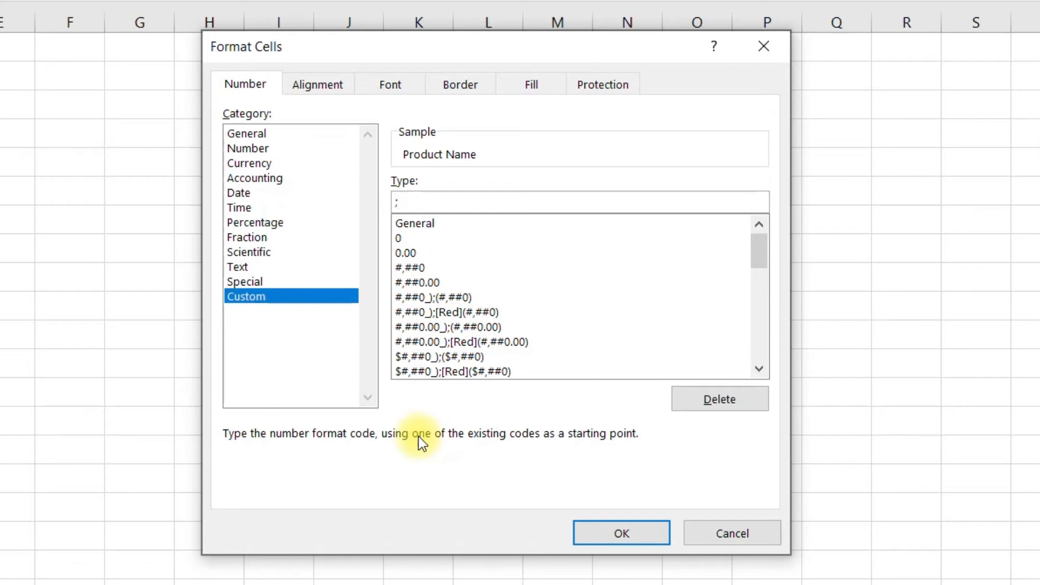
{"action": "type", "text": ";"}
{"action": "left_click", "coordinate": [596, 530]}
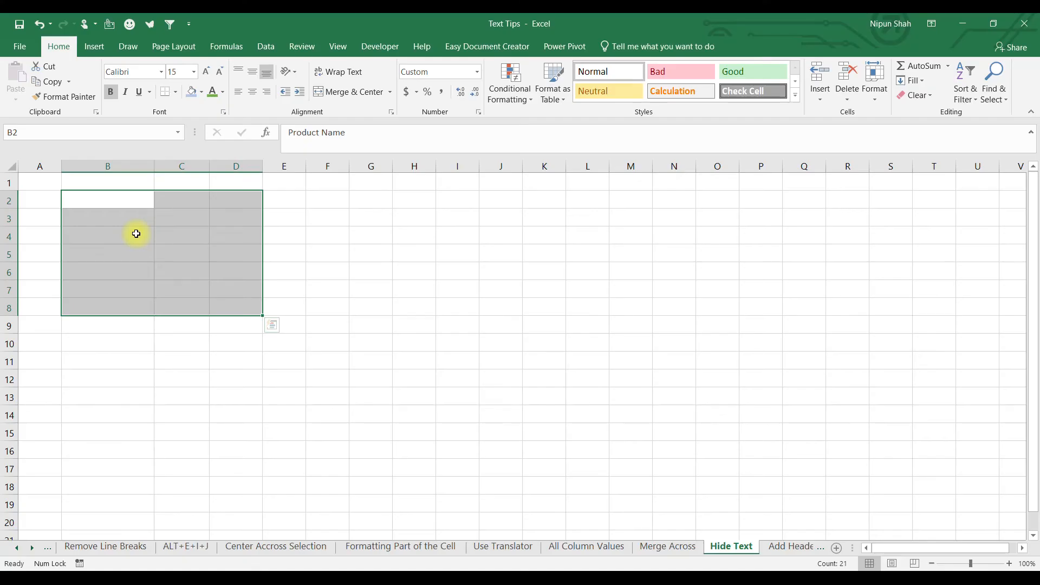
Step: Inspect the contents of B4 in edit mode, cancel the edit, and check a cell in the Value column
{"action": "left_click", "coordinate": [136, 234]}
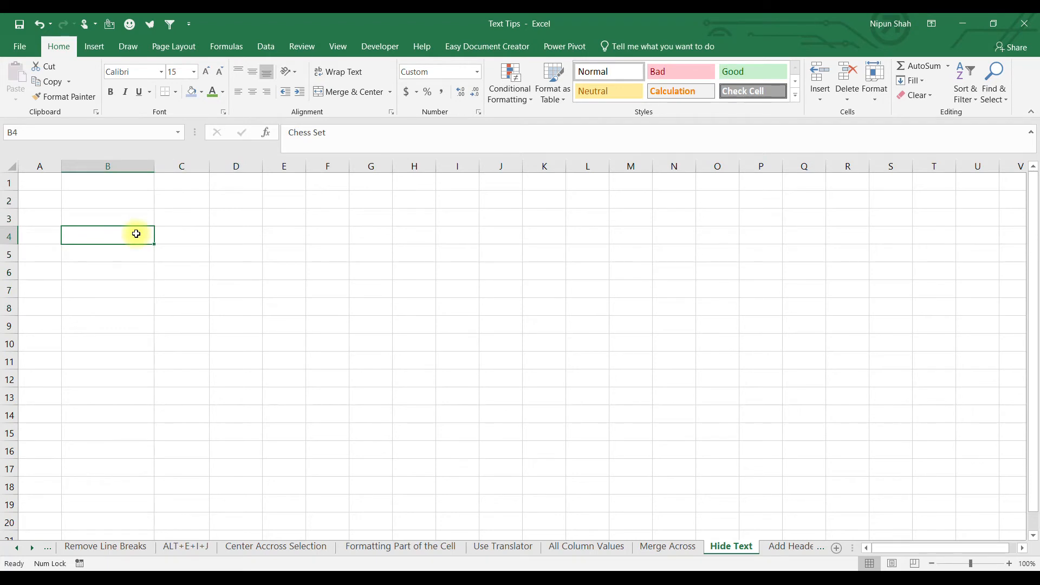
{"action": "double_click", "coordinate": [137, 234]}
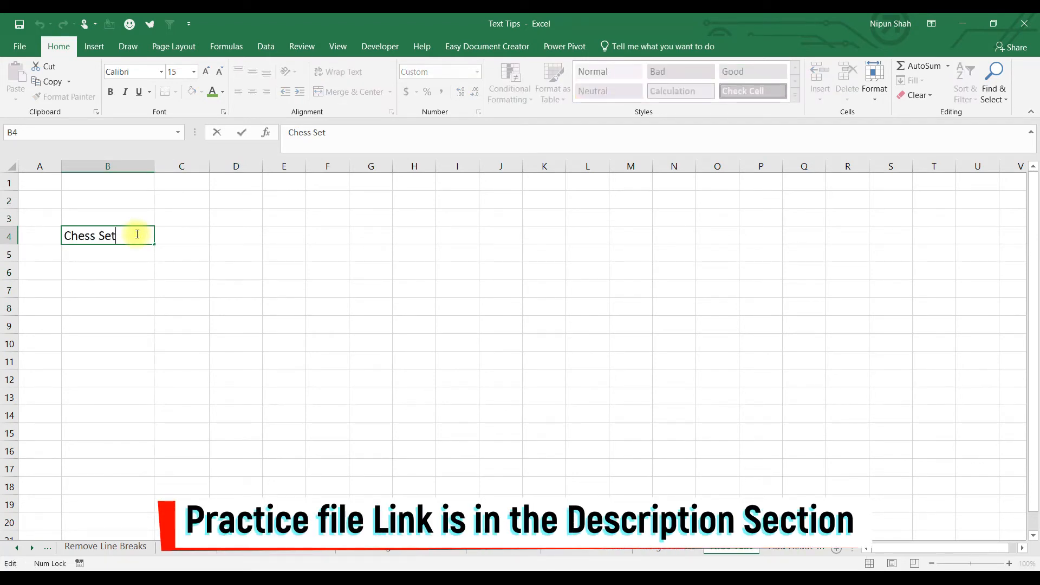
{"action": "key", "text": "Escape"}
{"action": "key", "text": "Right"}
{"action": "key", "text": "Right"}
{"action": "key", "text": "Up"}
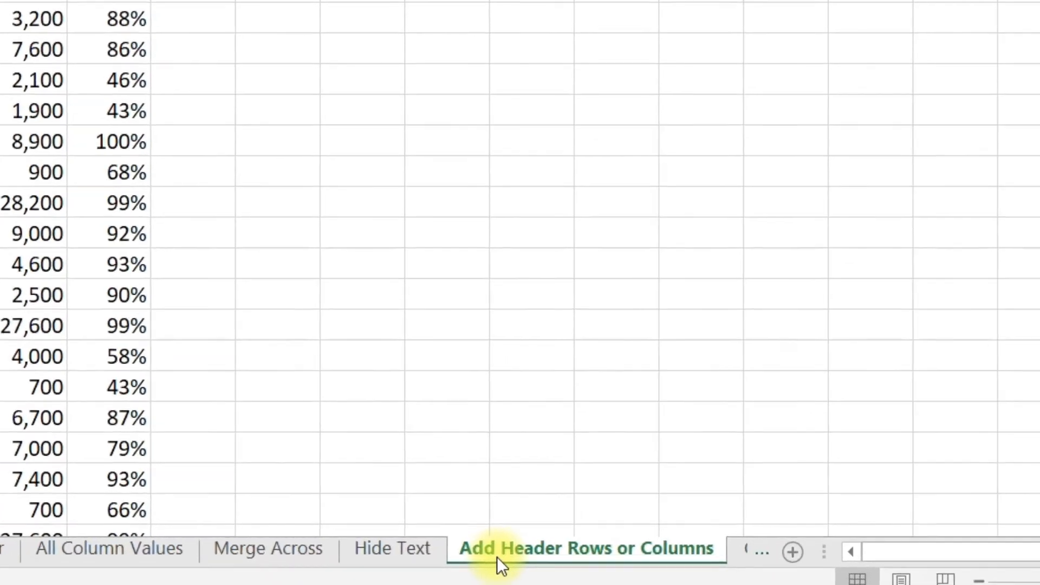
Step: Group all worksheets and insert two blank rows above row 1 on every sheet
{"action": "right_click", "coordinate": [684, 552]}
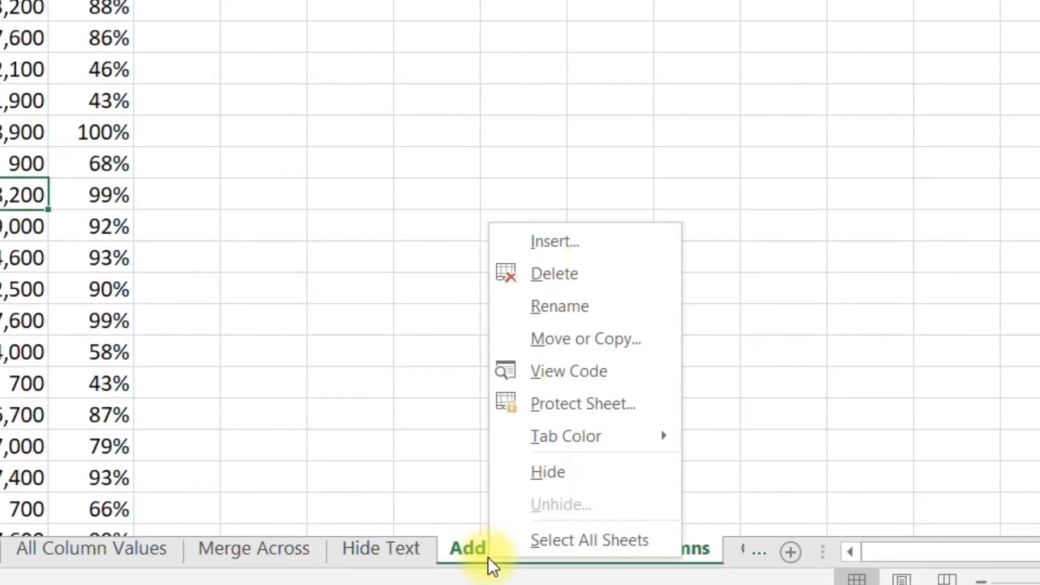
{"action": "left_click", "coordinate": [554, 545]}
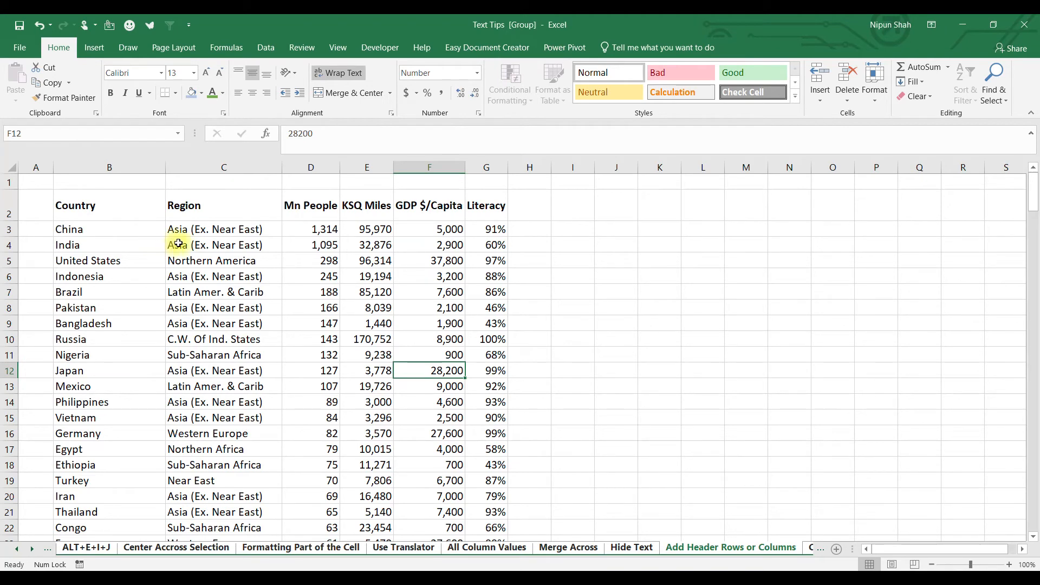
{"action": "left_click", "coordinate": [8, 180]}
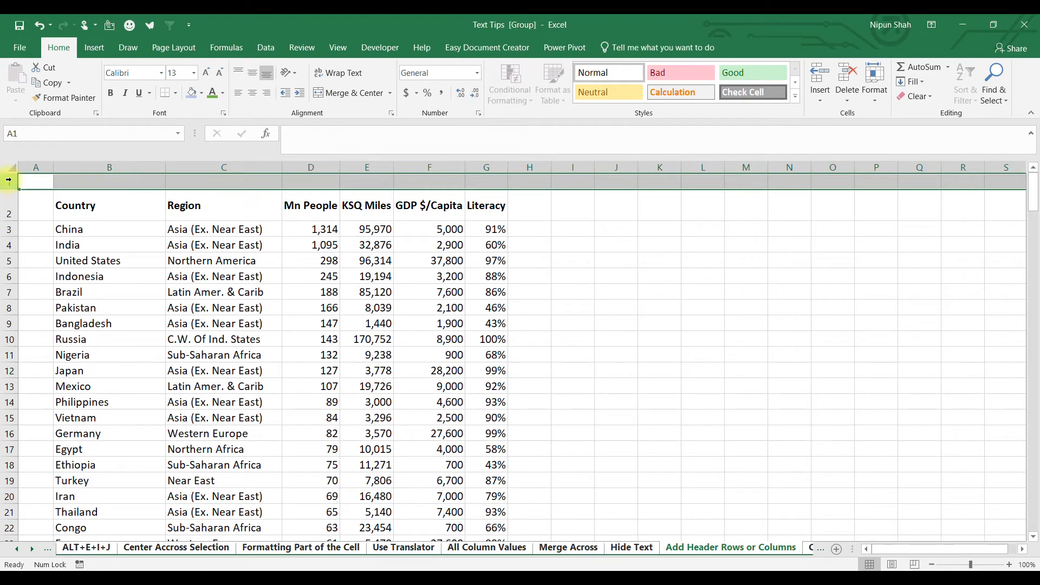
{"action": "key", "text": "ctrl+shift+plus"}
{"action": "key", "text": "ctrl+shift+plus"}
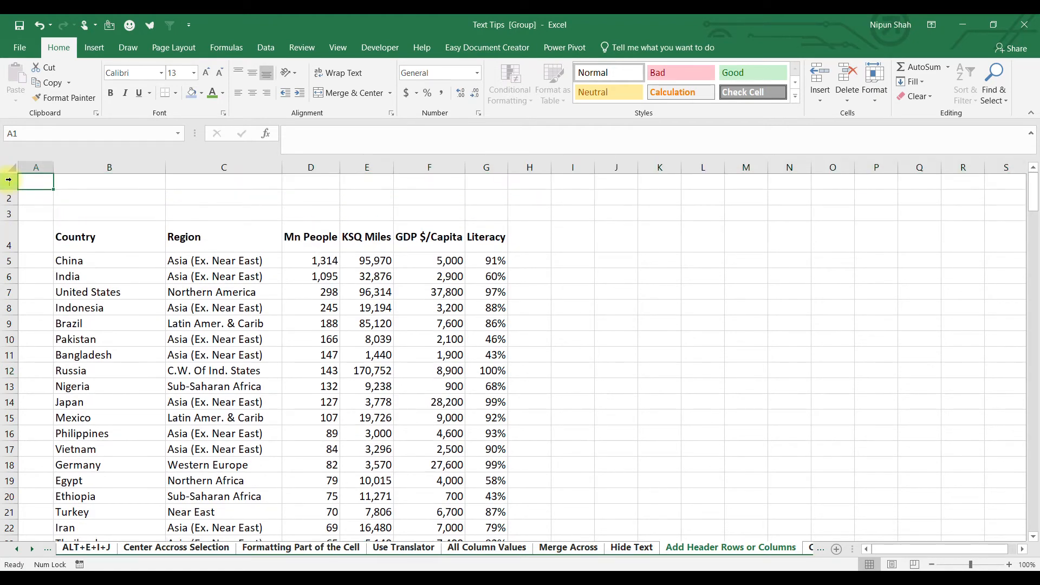
Step: Enter the header lines EXCEL INSIDER in A1 and TRAINING WORKSHEET in A2
{"action": "type", "text": "EXCEL INSIDER"}
{"action": "key", "text": "Return"}
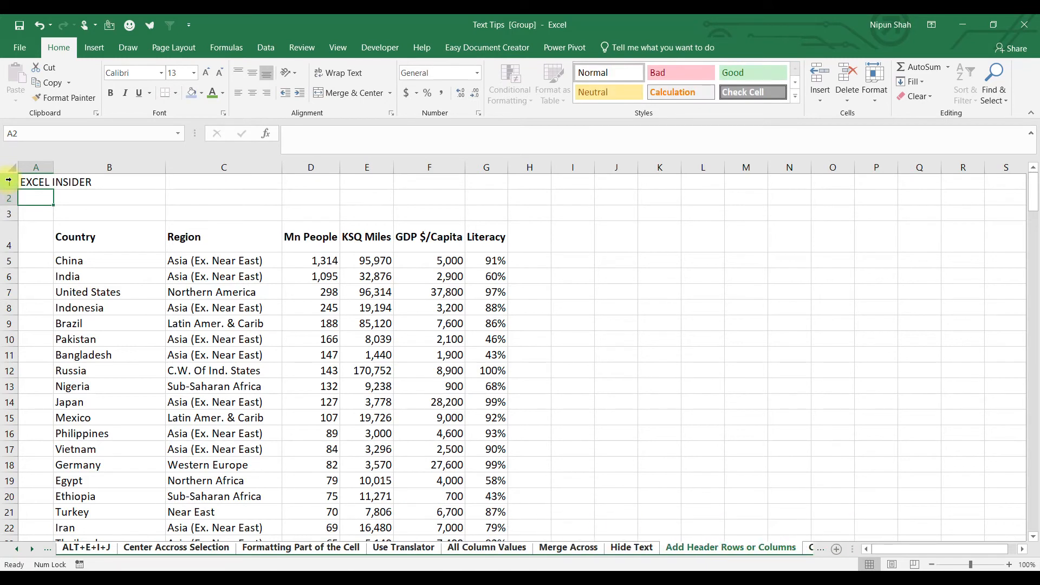
{"action": "type", "text": "TRAINING WORKSHE"}
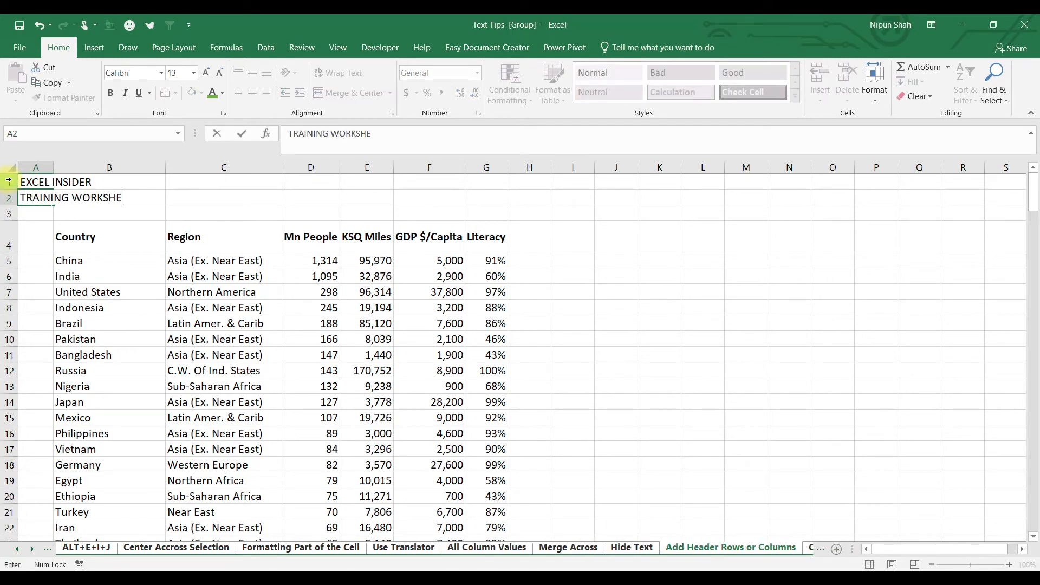
{"action": "type", "text": "ET"}
{"action": "key", "text": "Up"}
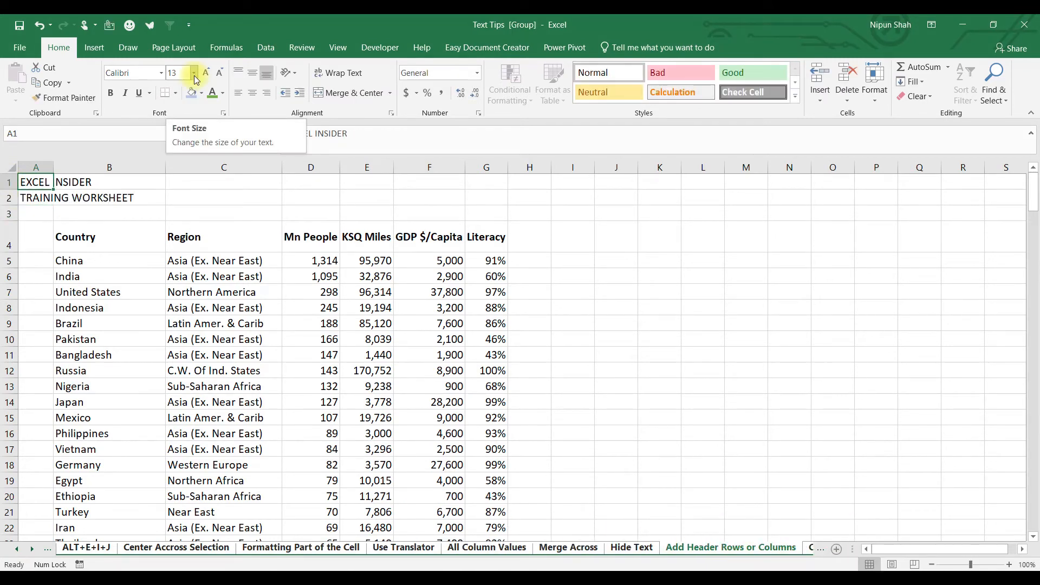
Step: Merge A1:D1 with Merge Cells and repeat the same merge on A2:D2
{"action": "key", "text": "shift+Right"}
{"action": "key", "text": "shift+Right"}
{"action": "key", "text": "shift+Right"}
{"action": "left_click", "coordinate": [389, 92]}
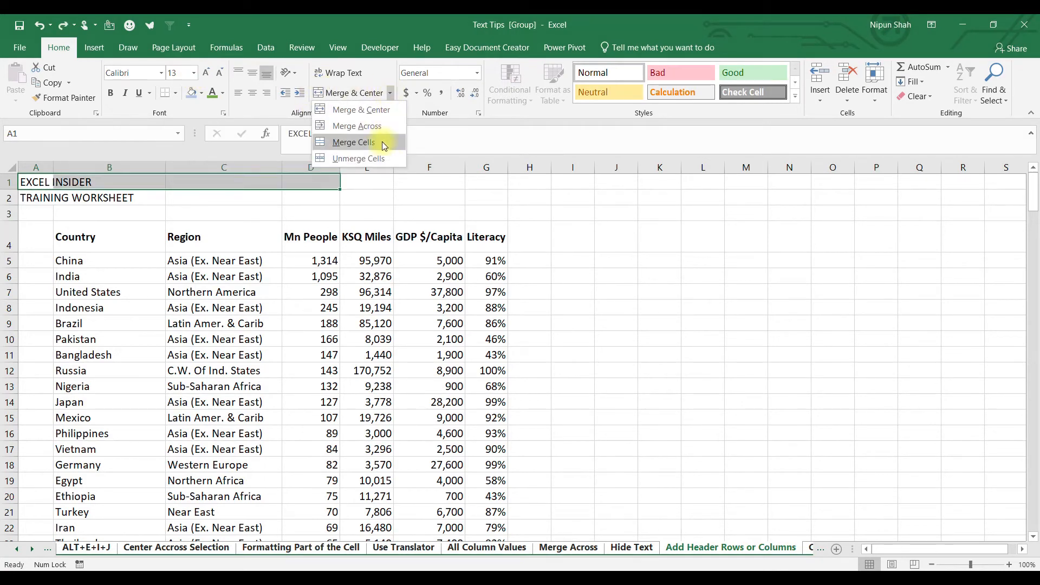
{"action": "left_click", "coordinate": [382, 142]}
{"action": "left_click_drag", "start_coordinate": [39, 198], "coordinate": [316, 193]}
{"action": "key", "text": "F4"}
Step: Set the font size of EXCEL INSIDER to 28 and of TRAINING WORKSHEET to 20
{"action": "left_click", "coordinate": [38, 186]}
{"action": "left_click", "coordinate": [194, 73]}
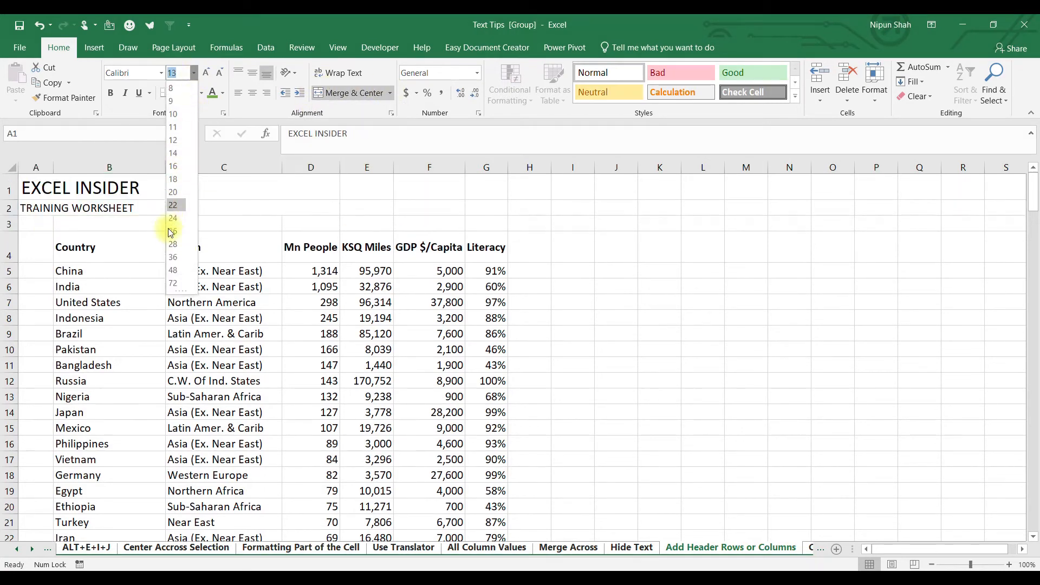
{"action": "left_click", "coordinate": [171, 242]}
{"action": "left_click", "coordinate": [39, 212]}
{"action": "left_click", "coordinate": [193, 73]}
{"action": "left_click", "coordinate": [191, 192]}
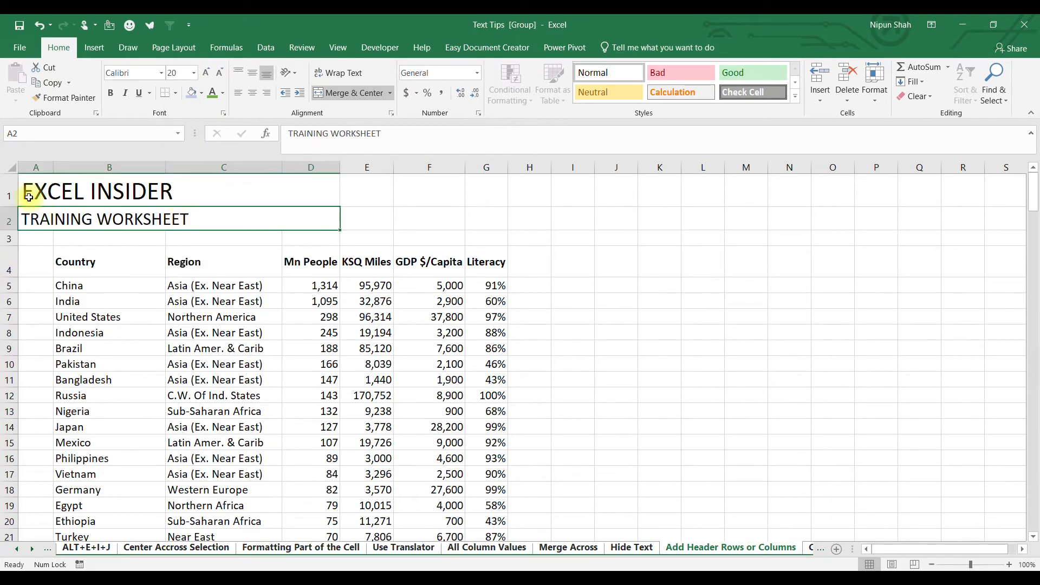
Step: Fill the EXCEL INSIDER header with dark green and the TRAINING WORKSHEET header with dark orange
{"action": "left_click", "coordinate": [29, 197]}
{"action": "left_click", "coordinate": [201, 92]}
{"action": "left_click", "coordinate": [288, 121]}
{"action": "left_click", "coordinate": [42, 219]}
{"action": "left_click", "coordinate": [201, 93]}
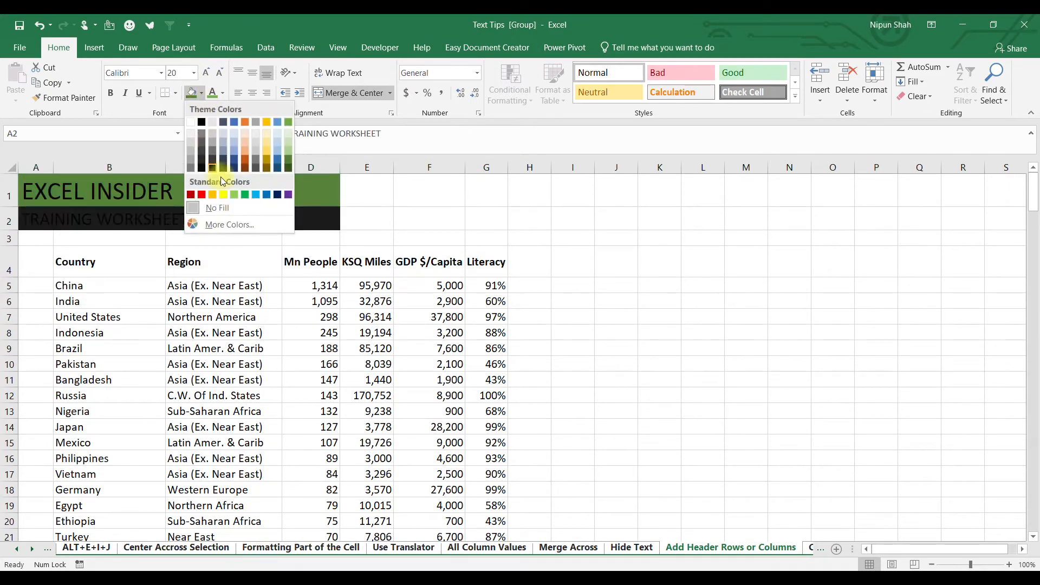
{"action": "left_click", "coordinate": [245, 160]}
Step: Make both header lines white, with EXCEL INSIDER in bold and TRAINING WORKSHEET underlined
{"action": "left_click", "coordinate": [223, 96]}
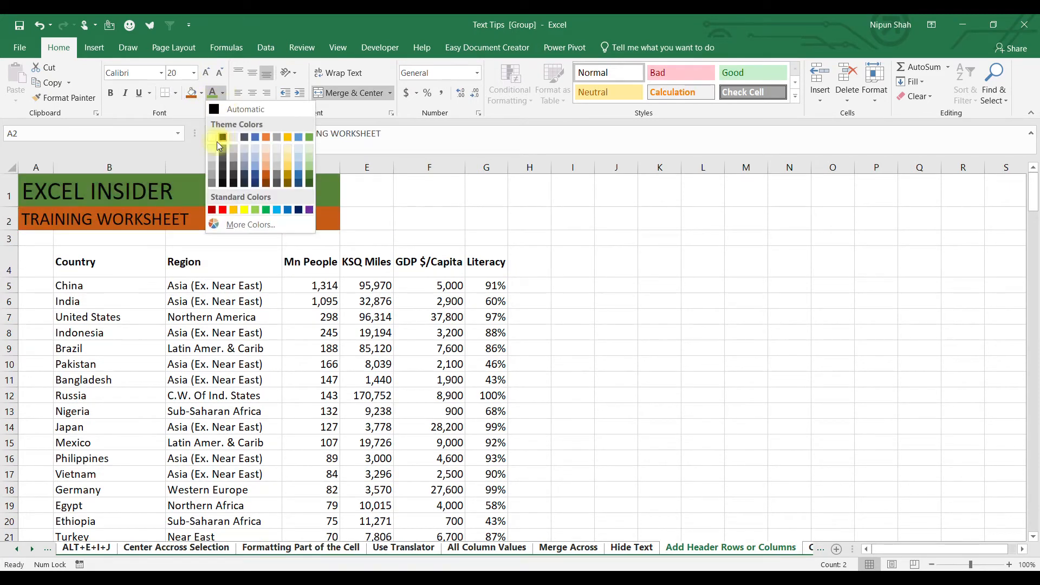
{"action": "left_click", "coordinate": [216, 139]}
{"action": "left_click", "coordinate": [176, 194]}
{"action": "key", "text": "ctrl+b"}
{"action": "left_click", "coordinate": [174, 215]}
{"action": "key", "text": "ctrl+u"}
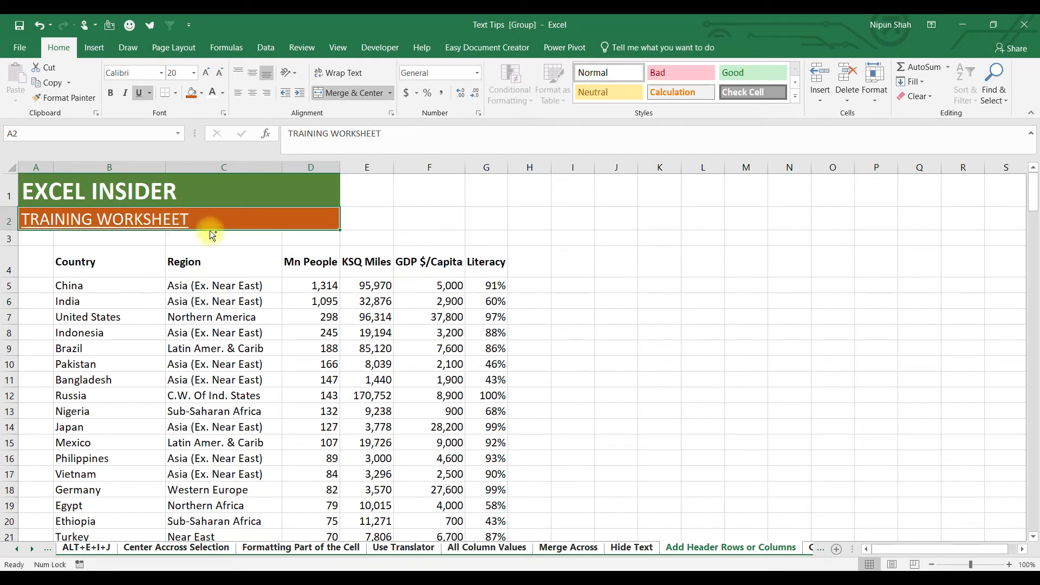
Step: Ungroup the sheets and check the header rows on the other worksheets, returning to Add Header Rows or Columns
{"action": "right_click", "coordinate": [704, 548]}
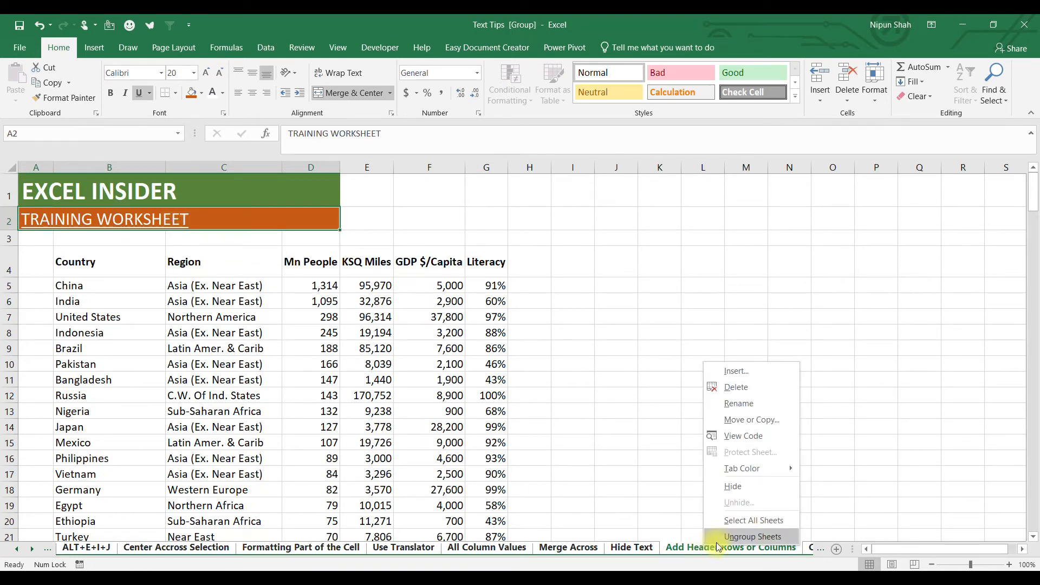
{"action": "left_click", "coordinate": [724, 538]}
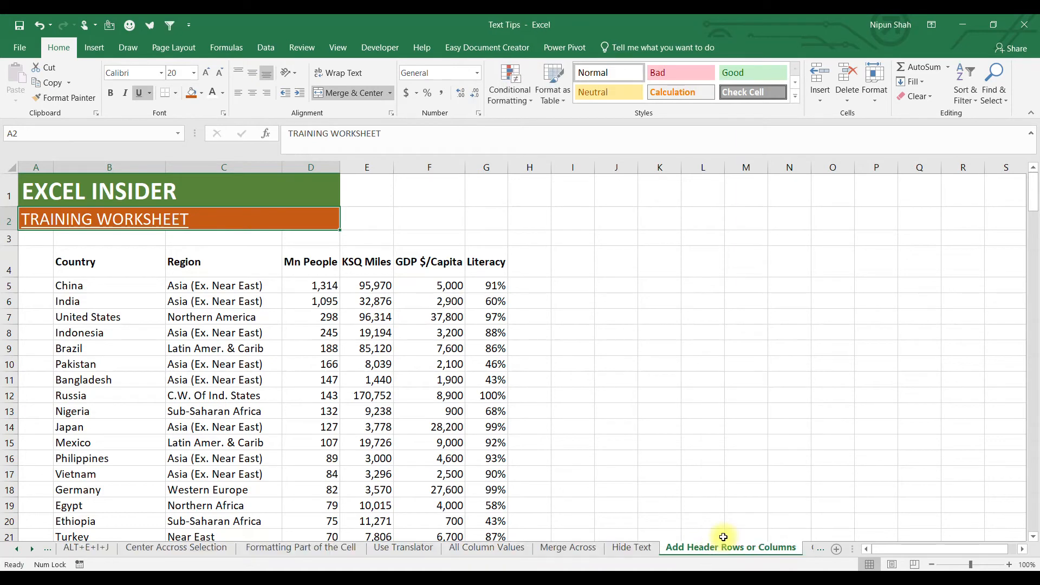
{"action": "left_click", "coordinate": [628, 549]}
{"action": "left_click", "coordinate": [571, 552]}
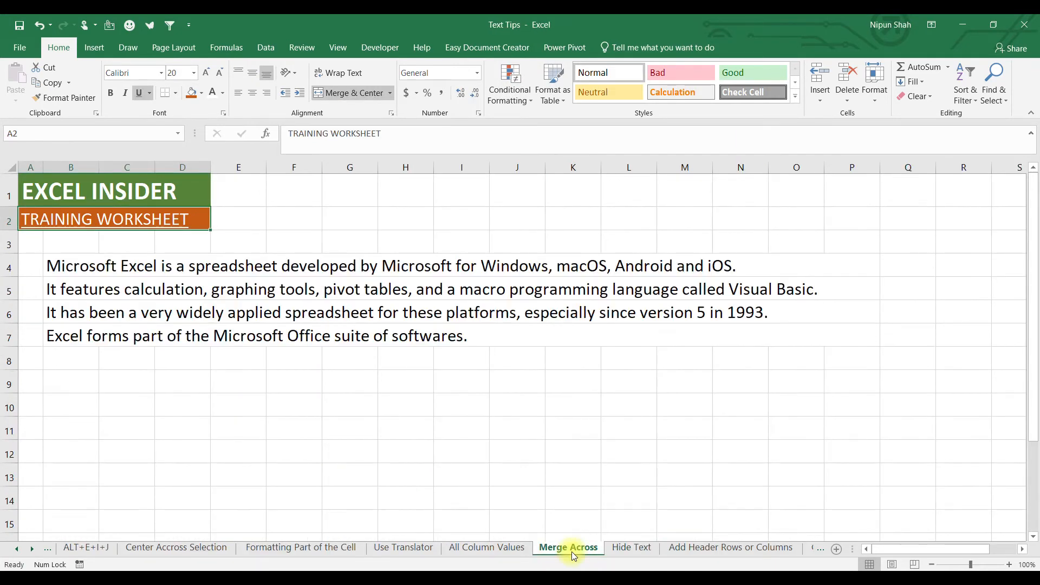
{"action": "left_click", "coordinate": [490, 548]}
{"action": "left_click", "coordinate": [352, 549]}
{"action": "left_click", "coordinate": [176, 549]}
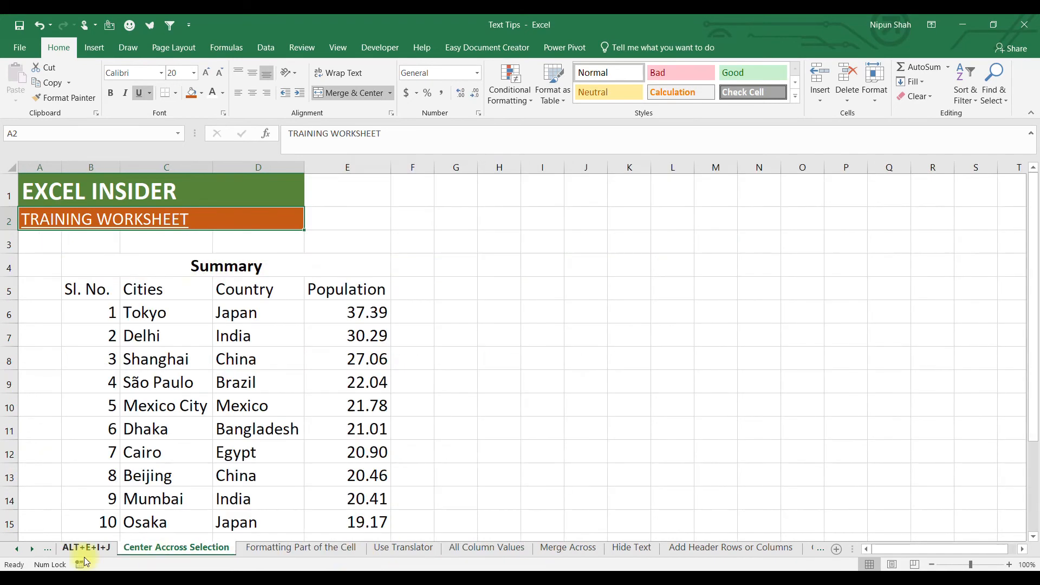
{"action": "left_click", "coordinate": [86, 548]}
{"action": "left_click", "coordinate": [403, 548]}
{"action": "left_click", "coordinate": [487, 548]}
{"action": "left_click", "coordinate": [730, 548]}
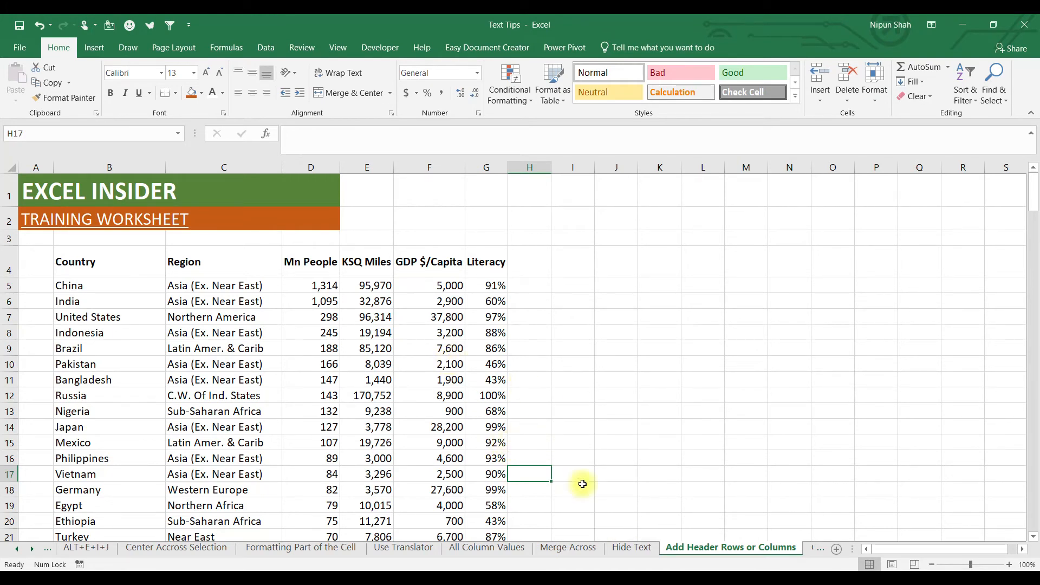
Step: Group all worksheets again and change the font of every cell to Arial Black
{"action": "right_click", "coordinate": [707, 546]}
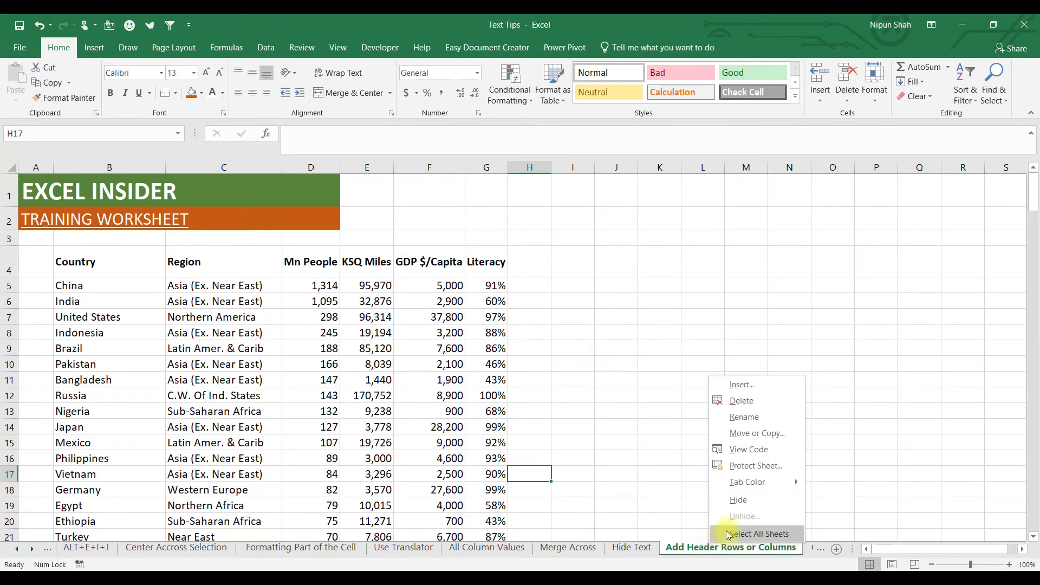
{"action": "left_click", "coordinate": [769, 534]}
{"action": "left_click", "coordinate": [9, 167]}
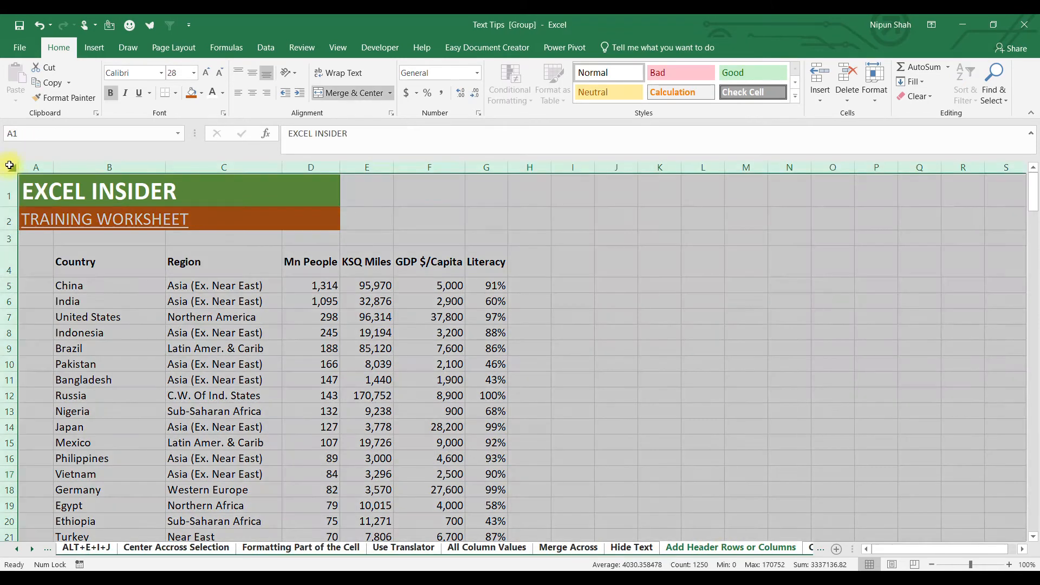
{"action": "left_click", "coordinate": [161, 72]}
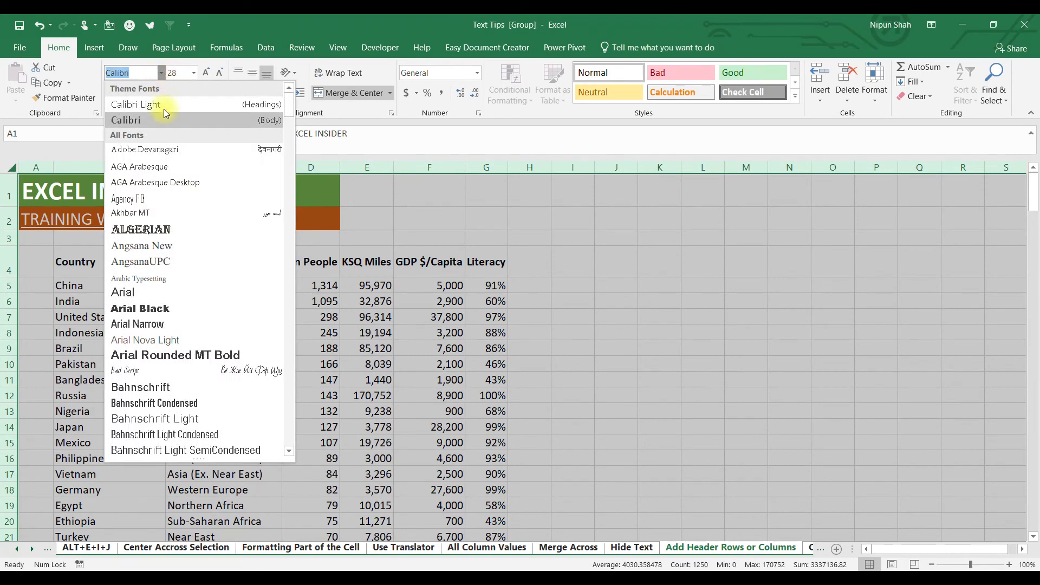
{"action": "left_click", "coordinate": [171, 307]}
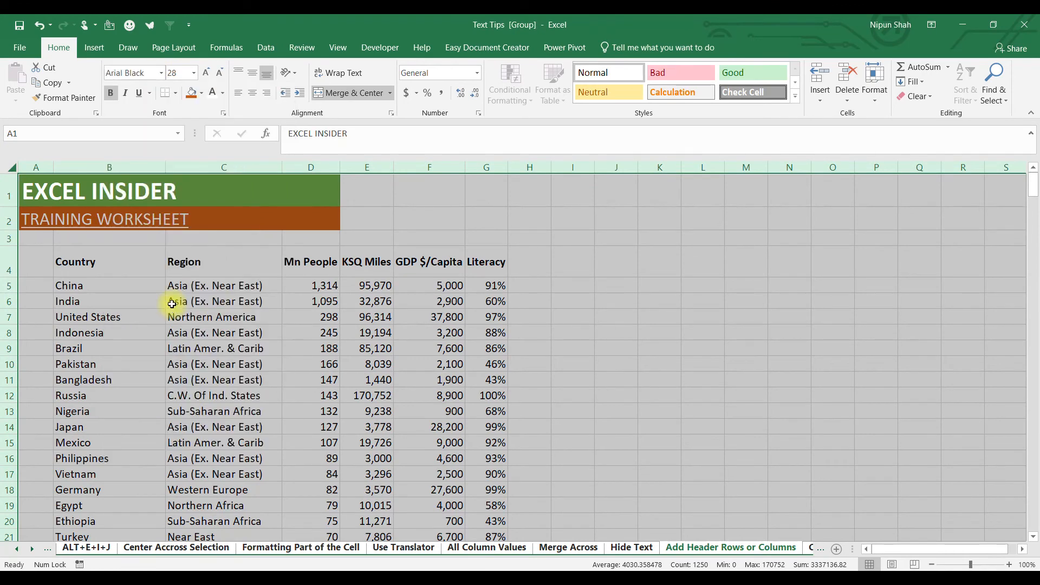
Step: Ungroup the sheets and look through the other worksheets to check their font
{"action": "right_click", "coordinate": [732, 547]}
{"action": "left_click", "coordinate": [764, 539]}
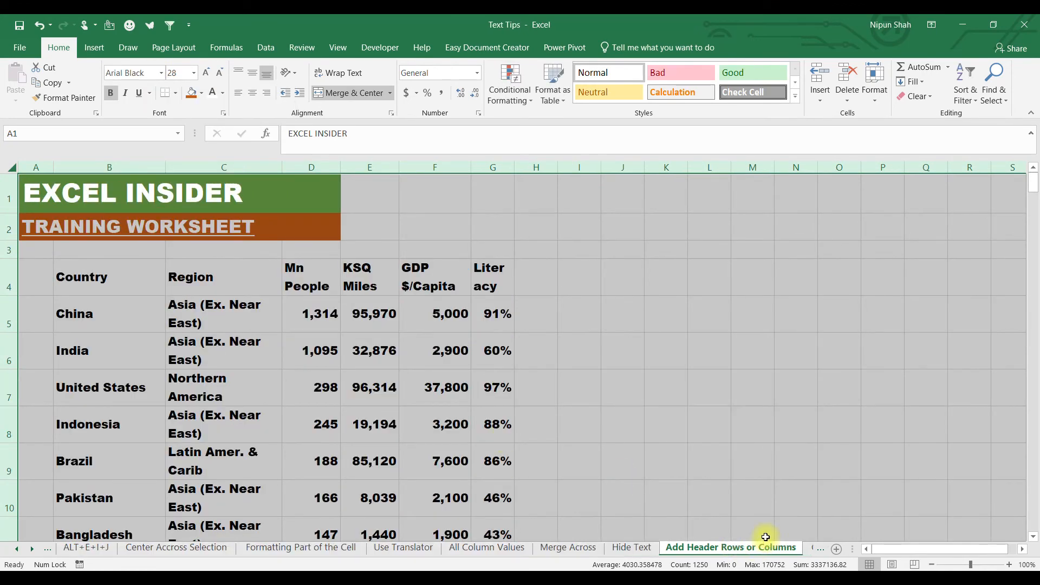
{"action": "left_click", "coordinate": [147, 547]}
{"action": "left_click", "coordinate": [292, 546]}
{"action": "left_click", "coordinate": [477, 548]}
{"action": "left_click", "coordinate": [208, 548]}
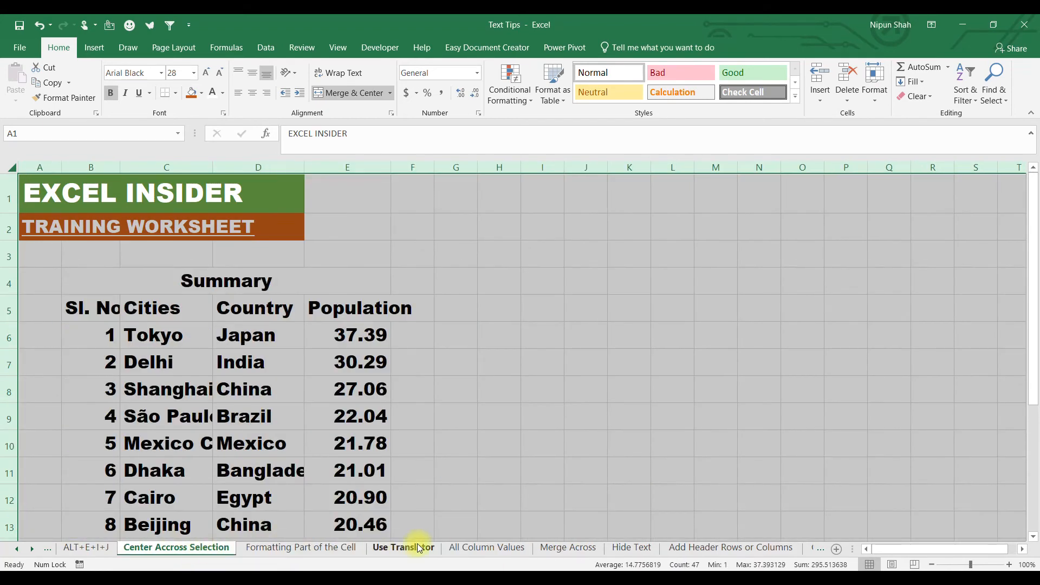
{"action": "left_click", "coordinate": [417, 544]}
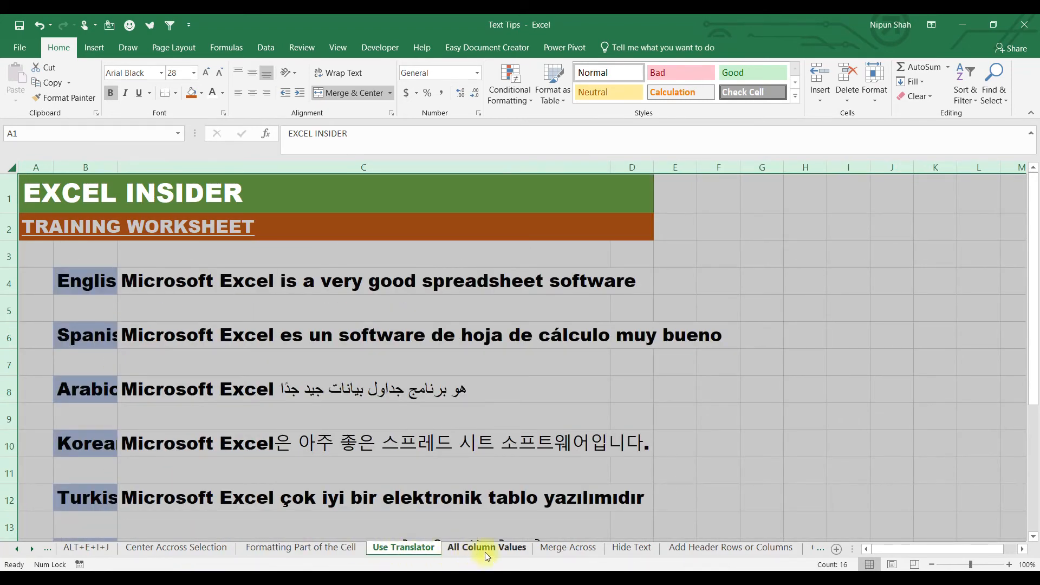
{"action": "left_click", "coordinate": [485, 548]}
{"action": "left_click", "coordinate": [563, 548]}
{"action": "left_click", "coordinate": [620, 548]}
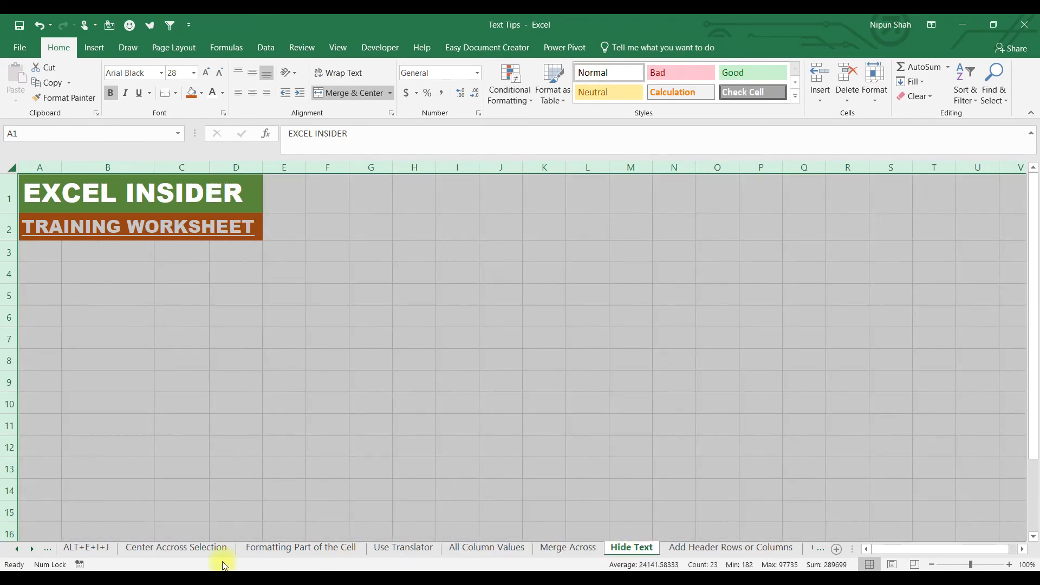
Step: Switch to the Creating Dynamic Shapes sheet and examine the product table, the E5 product list and the Qty and Value lookups
{"action": "key", "text": "ctrl+Page_Down"}
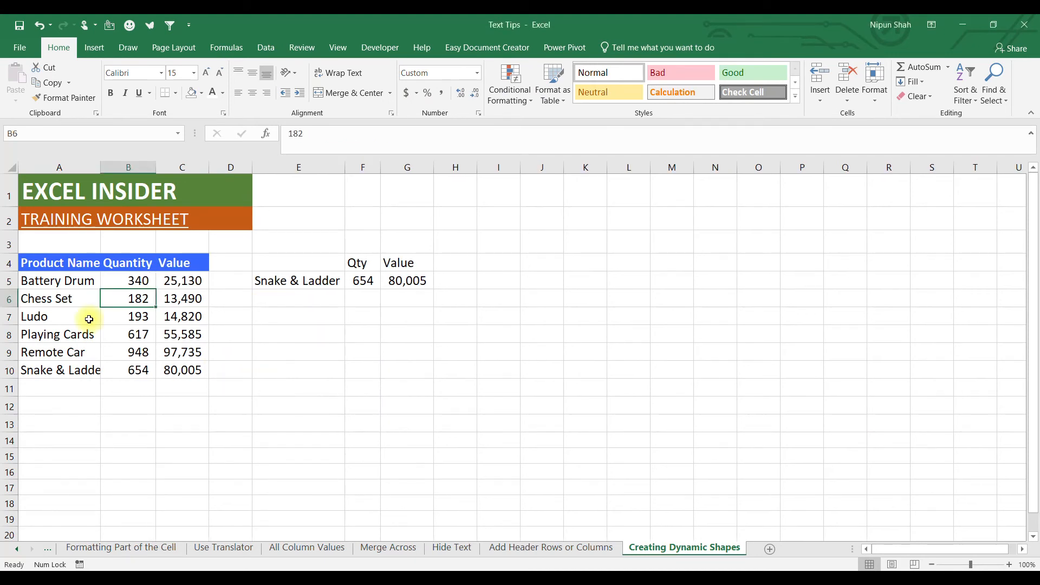
{"action": "left_click_drag", "start_coordinate": [70, 265], "coordinate": [181, 364]}
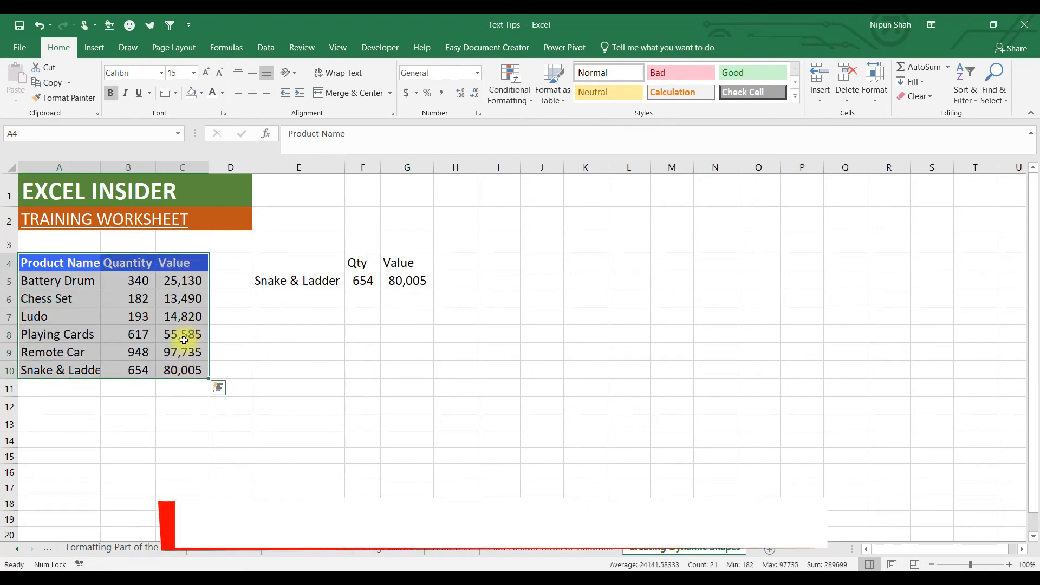
{"action": "left_click", "coordinate": [307, 280]}
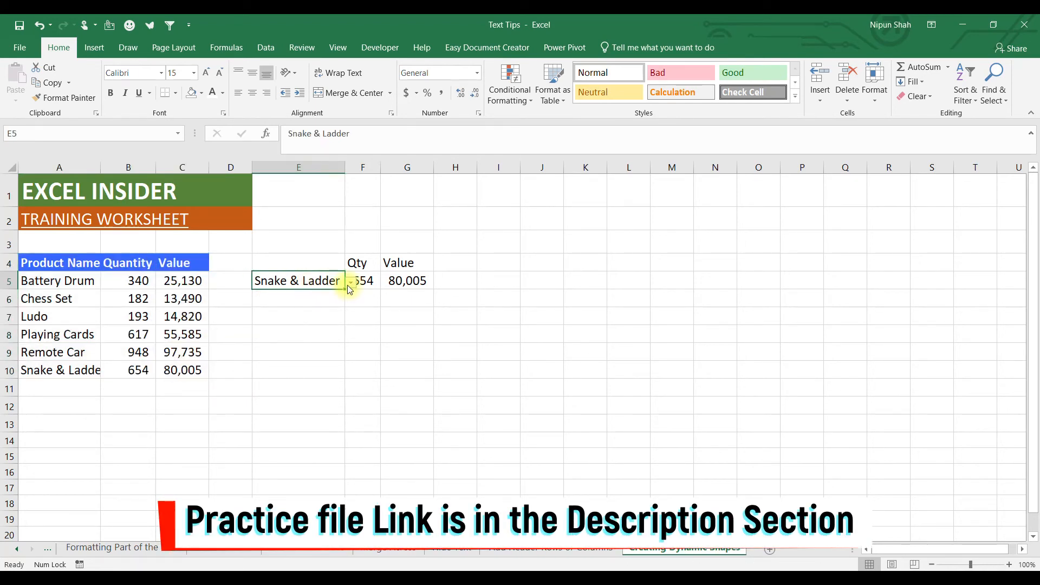
{"action": "left_click", "coordinate": [350, 284]}
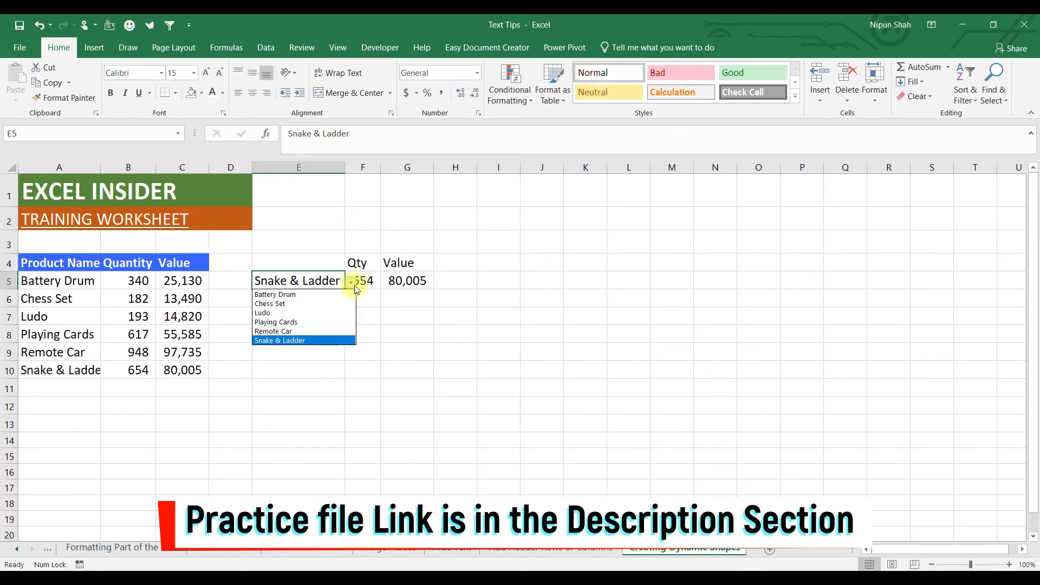
{"action": "left_click", "coordinate": [356, 283]}
{"action": "left_click_drag", "start_coordinate": [356, 282], "coordinate": [408, 280]}
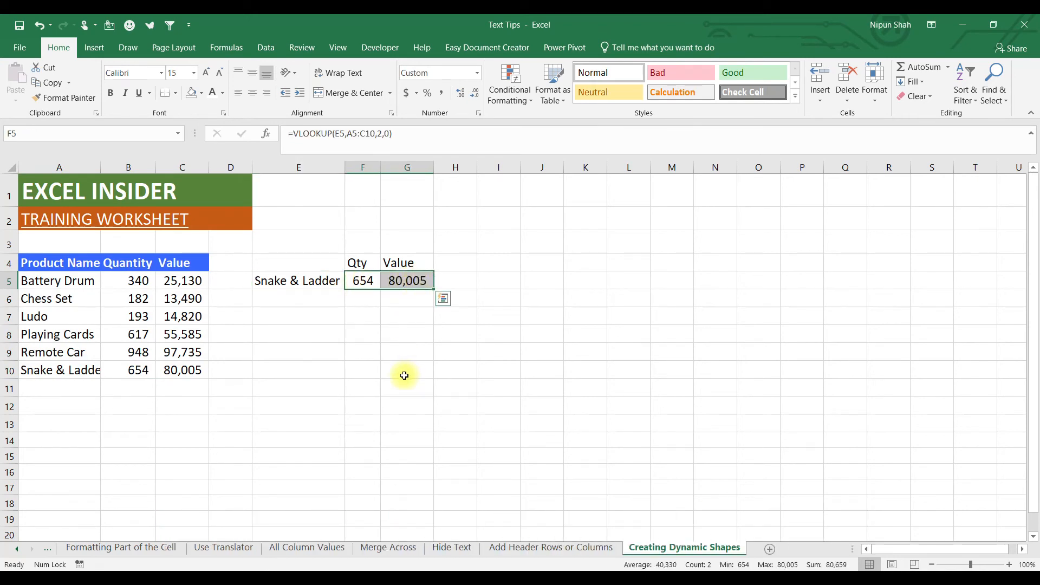
{"action": "left_click", "coordinate": [133, 333]}
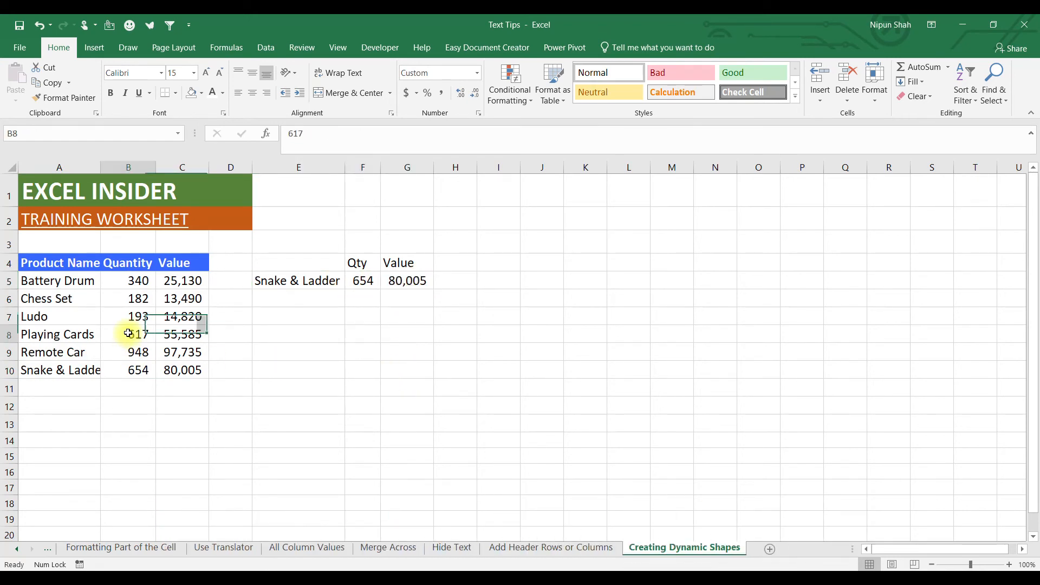
{"action": "left_click_drag", "start_coordinate": [292, 262], "coordinate": [406, 281]}
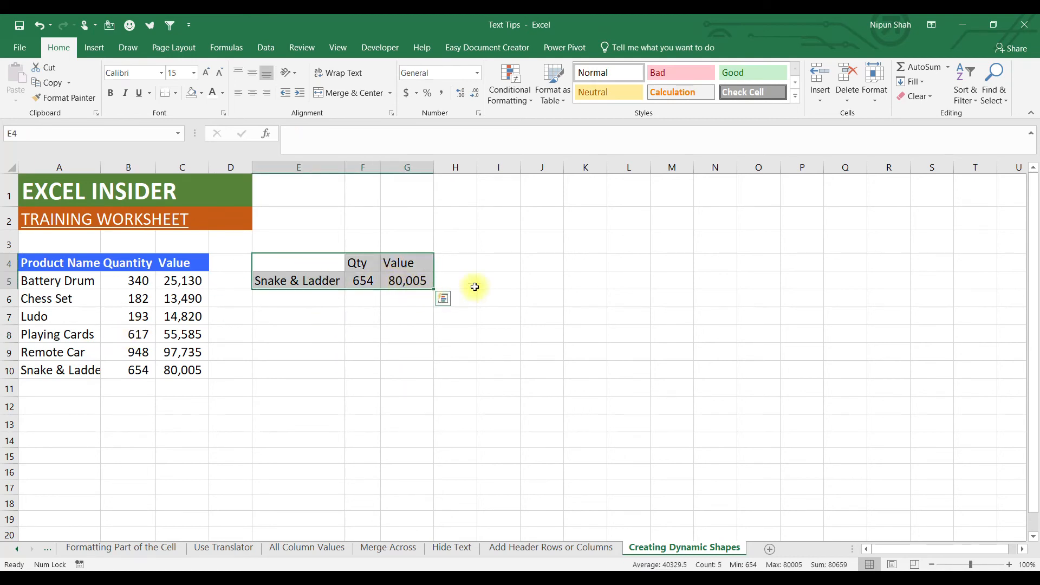
Step: Draw a rounded rectangle about 4.1" wide and 2.36" high beside the lookup cells and give it the green shape style
{"action": "left_click", "coordinate": [498, 262]}
{"action": "left_click", "coordinate": [95, 50]}
{"action": "left_click", "coordinate": [216, 67]}
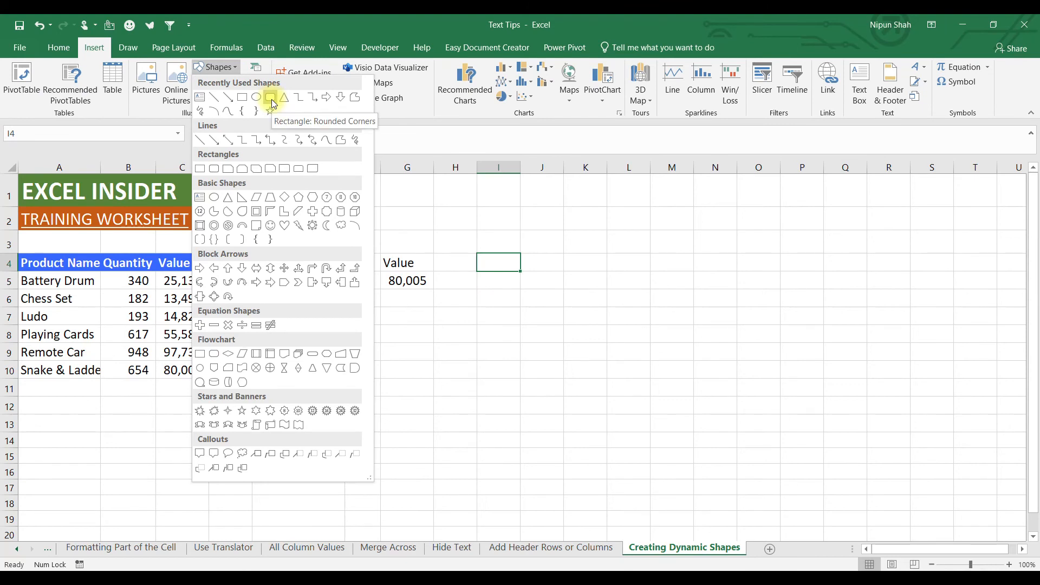
{"action": "left_click", "coordinate": [220, 153]}
{"action": "left_click_drag", "start_coordinate": [565, 232], "coordinate": [833, 386]}
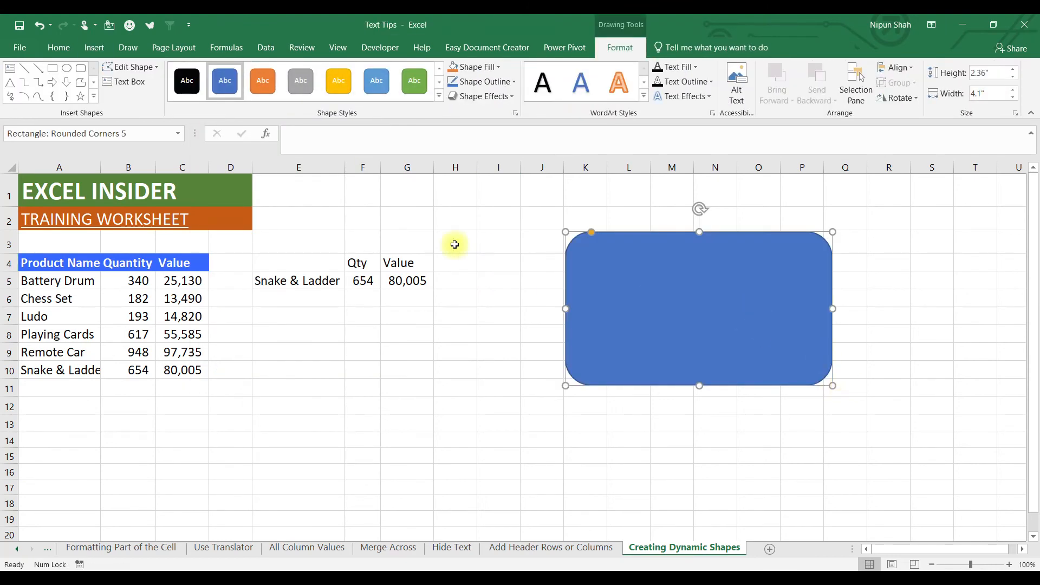
{"action": "left_click", "coordinate": [420, 90]}
{"action": "left_click", "coordinate": [669, 274]}
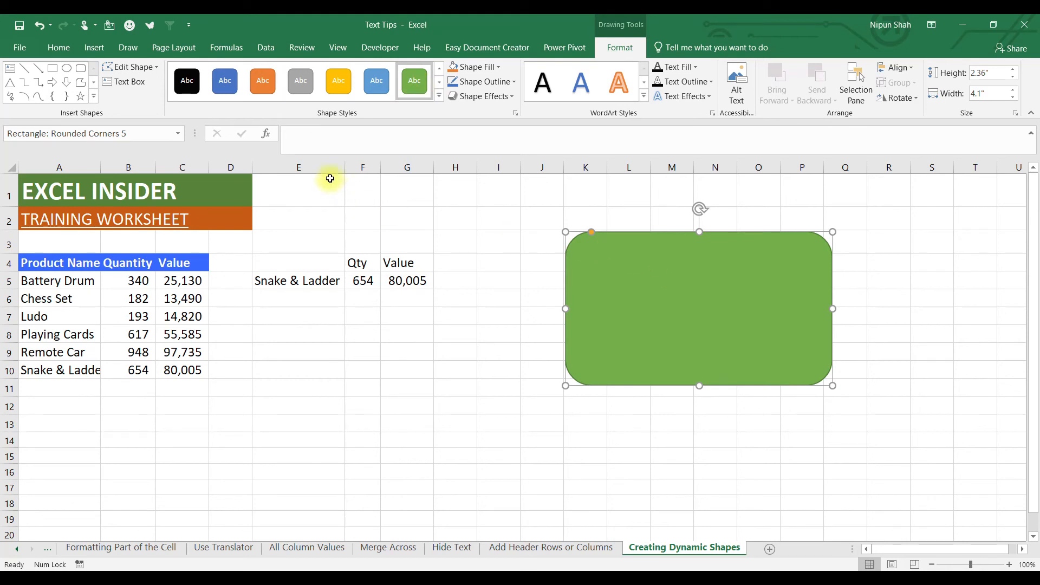
Step: Link the green shape's text to the product name in cell E5 with the formula =$E$5
{"action": "left_click", "coordinate": [322, 137]}
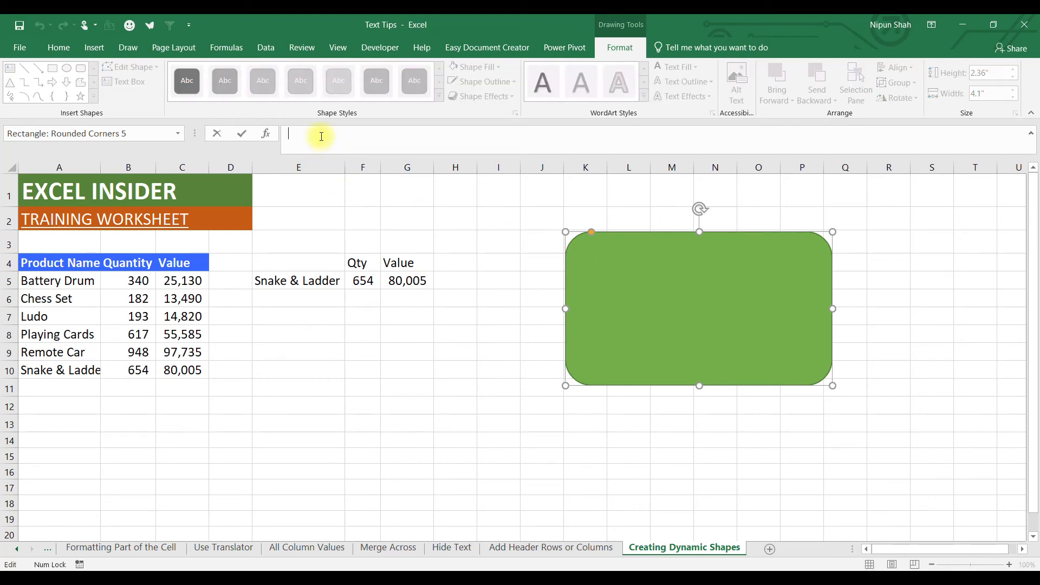
{"action": "type", "text": "="}
{"action": "left_click", "coordinate": [316, 281]}
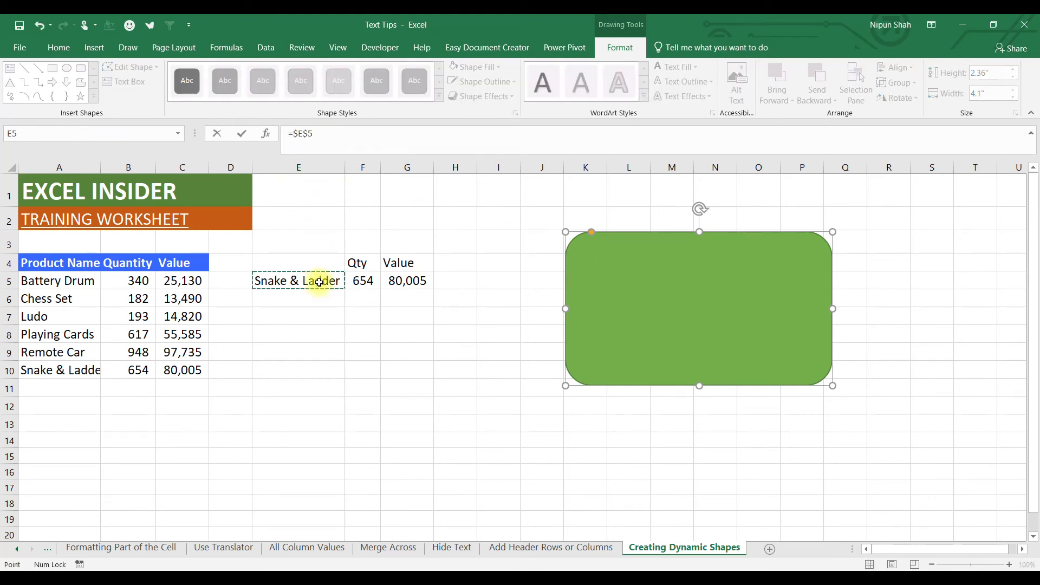
{"action": "key", "text": "Return"}
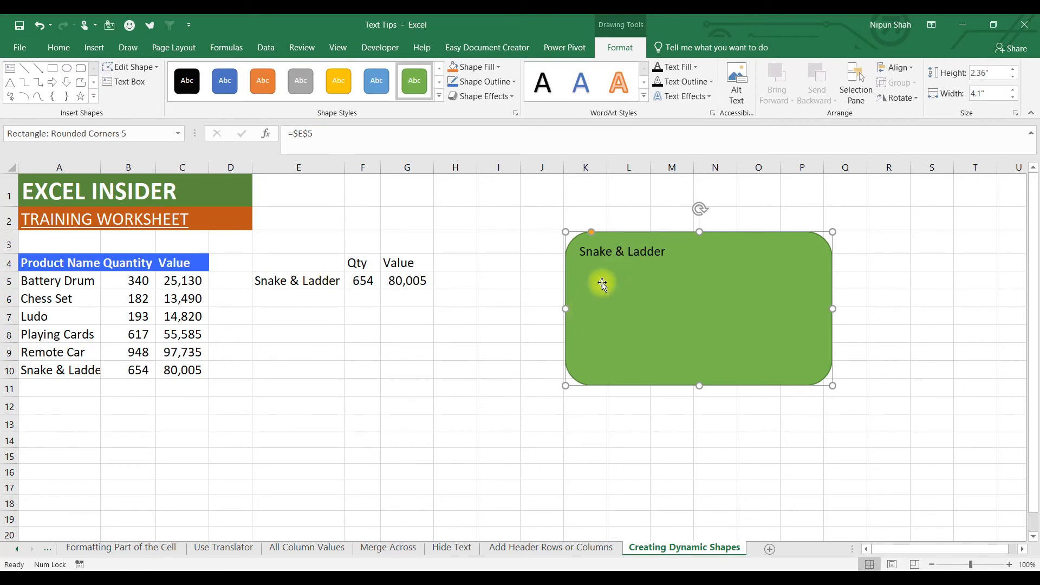
Step: Enlarge the font of the linked product name in the green shape
{"action": "left_click", "coordinate": [638, 254]}
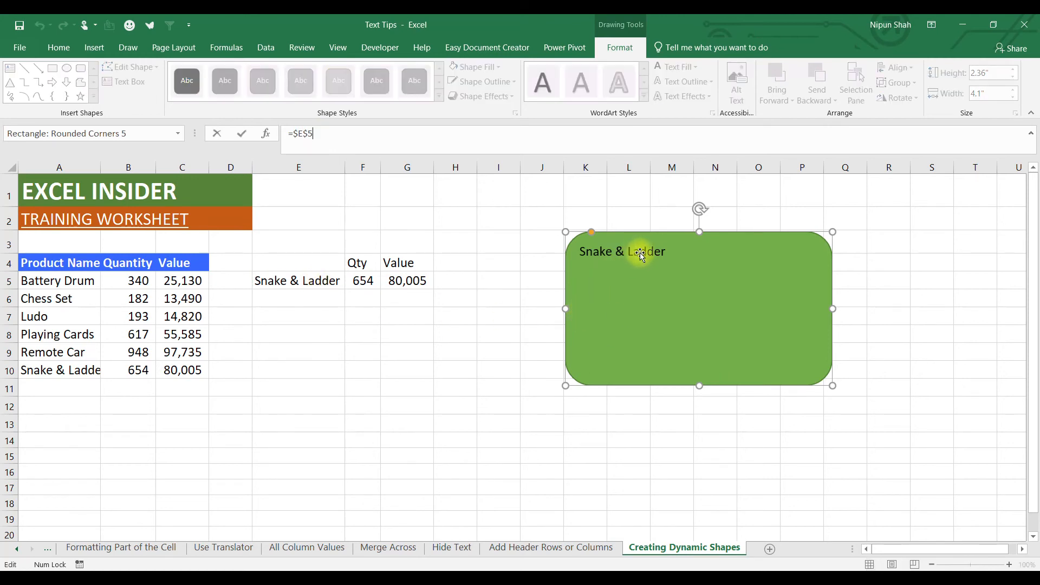
{"action": "double_click", "coordinate": [640, 254]}
{"action": "left_click", "coordinate": [60, 48]}
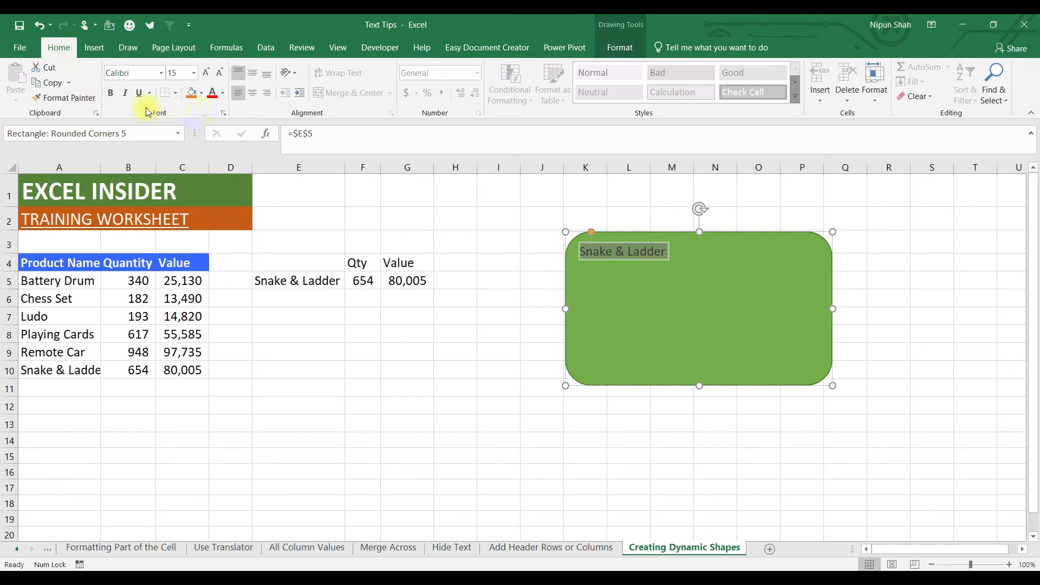
{"action": "left_click", "coordinate": [193, 72]}
{"action": "left_click", "coordinate": [182, 347]}
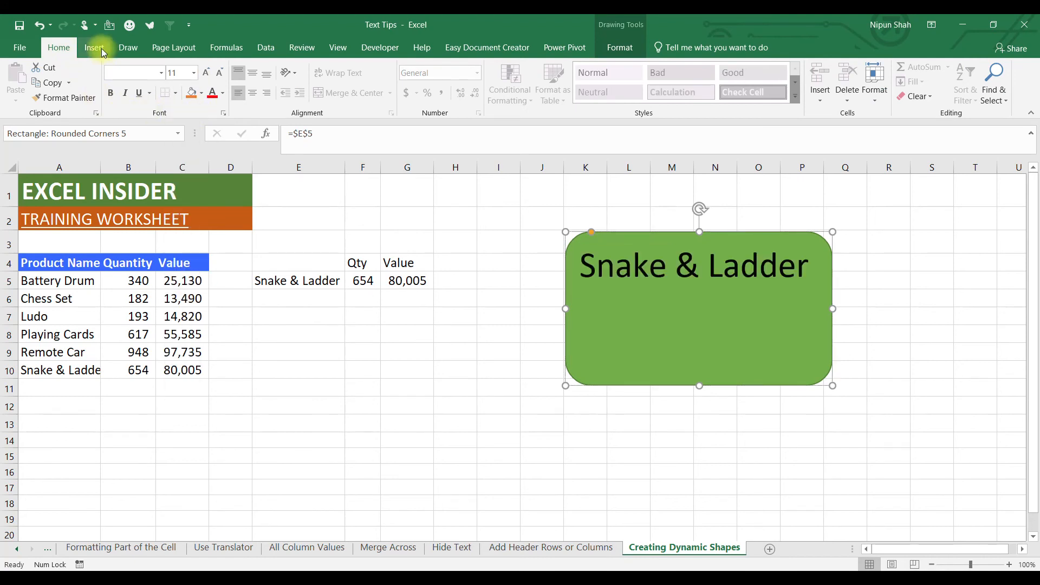
Step: Add two small rounded rectangles side by side inside the green shape and link the first one's text to the quantity in F5
{"action": "left_click", "coordinate": [102, 48]}
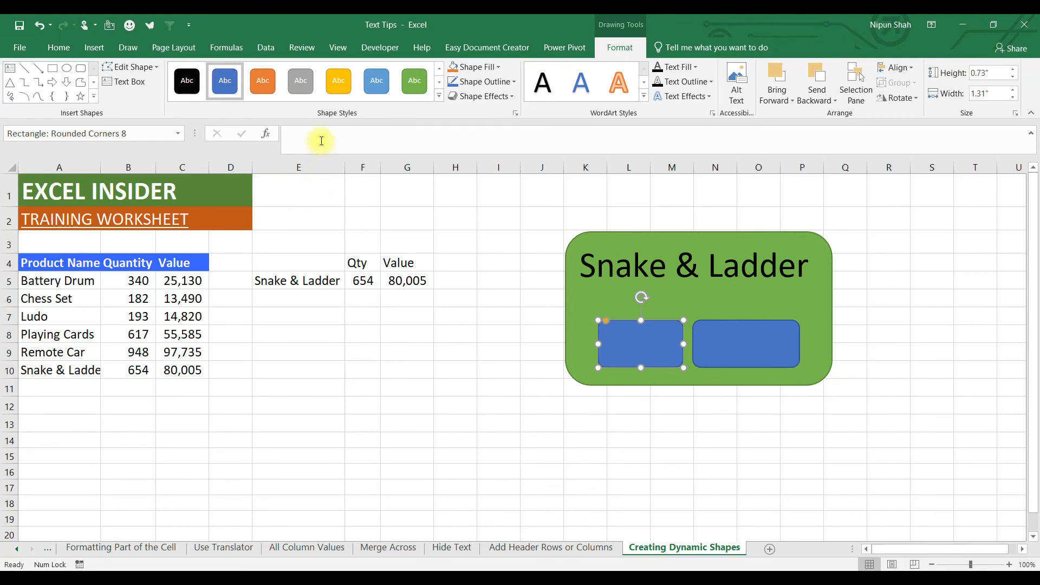
{"action": "left_click", "coordinate": [320, 143]}
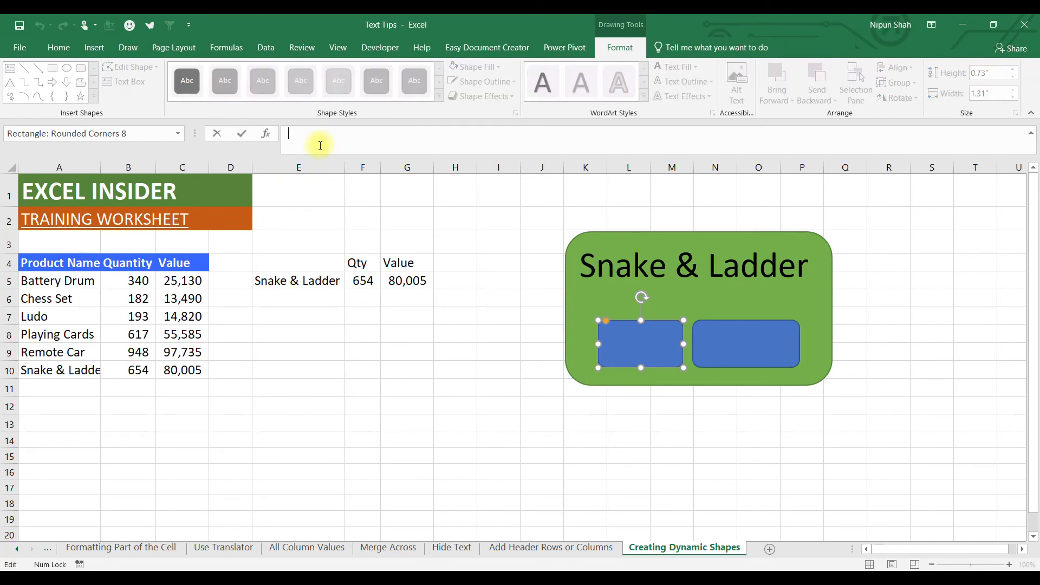
{"action": "type", "text": "="}
{"action": "left_click", "coordinate": [363, 281]}
{"action": "key", "text": "Return"}
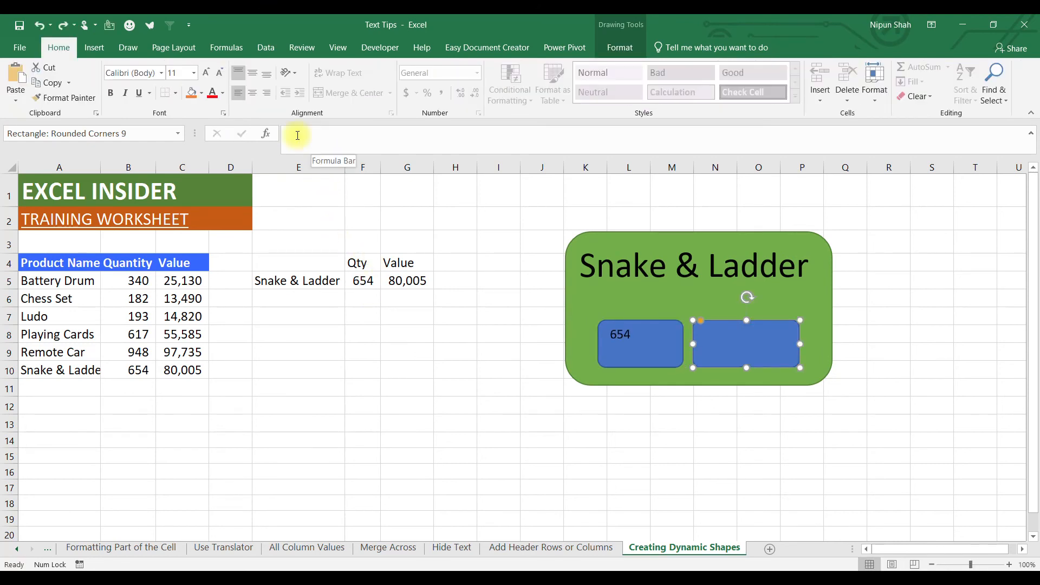
Step: Link the second small rectangle's text to the value in G5 and enlarge the font of both boxes
{"action": "left_click", "coordinate": [297, 135]}
{"action": "type", "text": "="}
{"action": "left_click", "coordinate": [407, 280]}
{"action": "key", "text": "Return"}
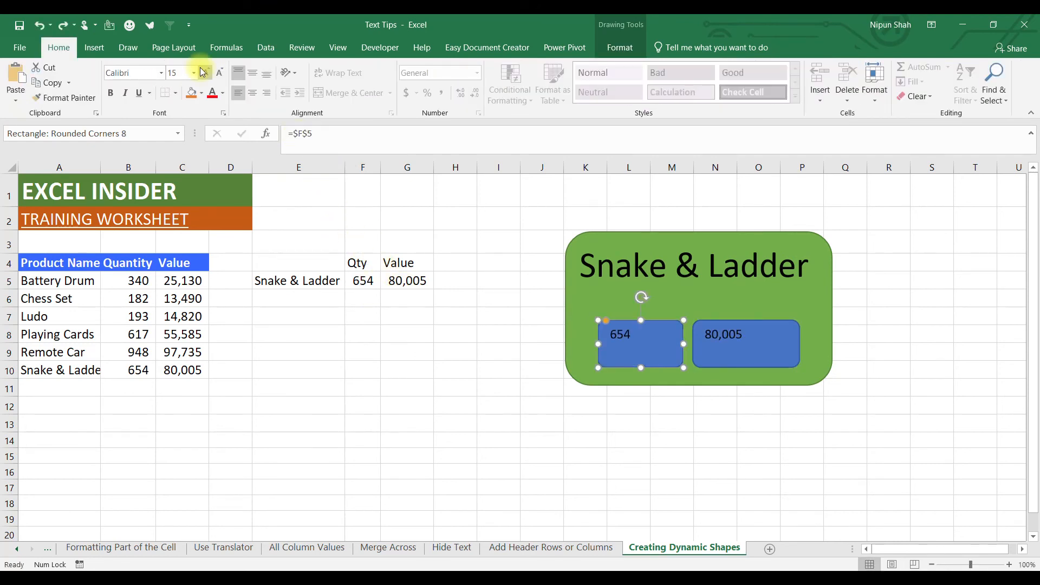
{"action": "left_click", "coordinate": [194, 72]}
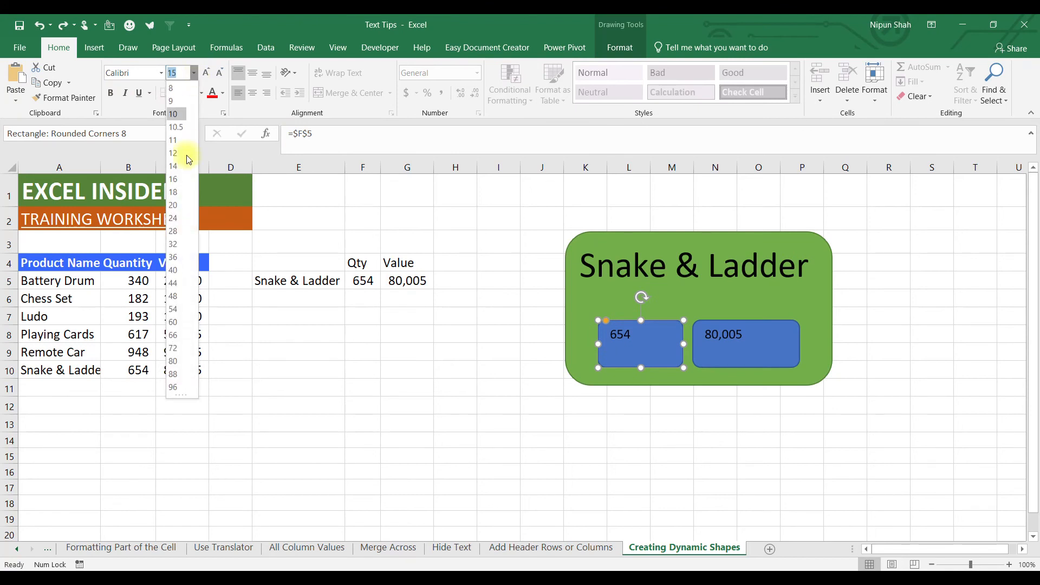
{"action": "left_click", "coordinate": [175, 270]}
Step: Add two narrow rounded rectangles above the number boxes and label them Quantity and Value
{"action": "left_click", "coordinate": [92, 48]}
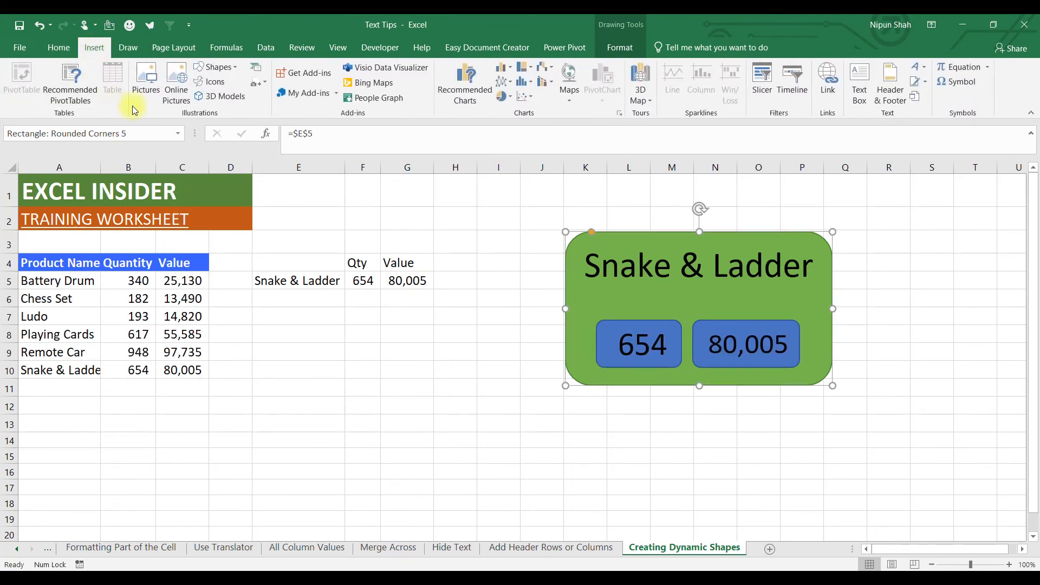
{"action": "left_click", "coordinate": [629, 306]}
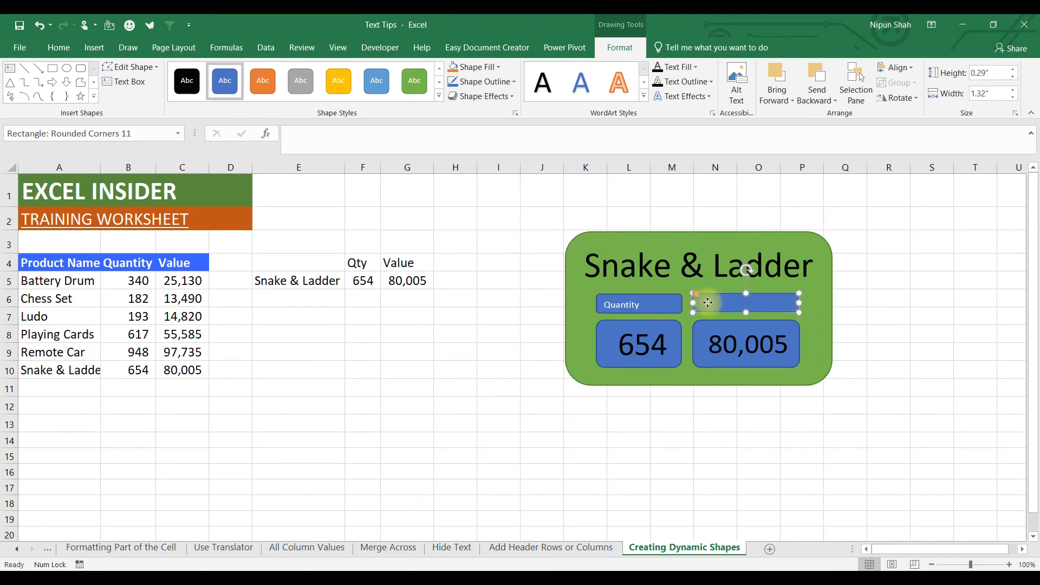
{"action": "left_click", "coordinate": [701, 305]}
{"action": "type", "text": "Valu"}
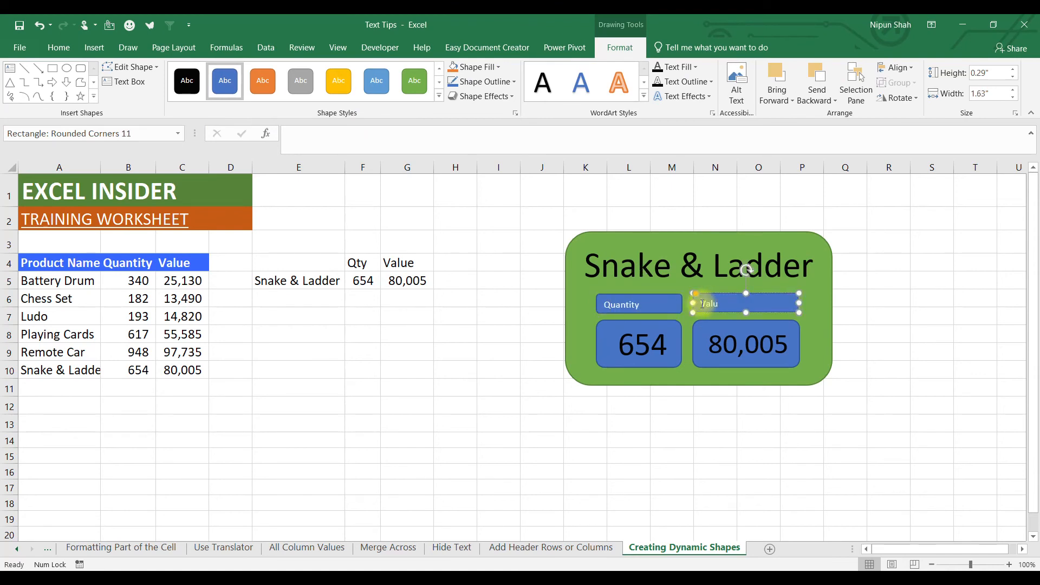
{"action": "type", "text": "e"}
Step: Align the Quantity and Value label boxes along their top edges
{"action": "left_click", "coordinate": [671, 312]}
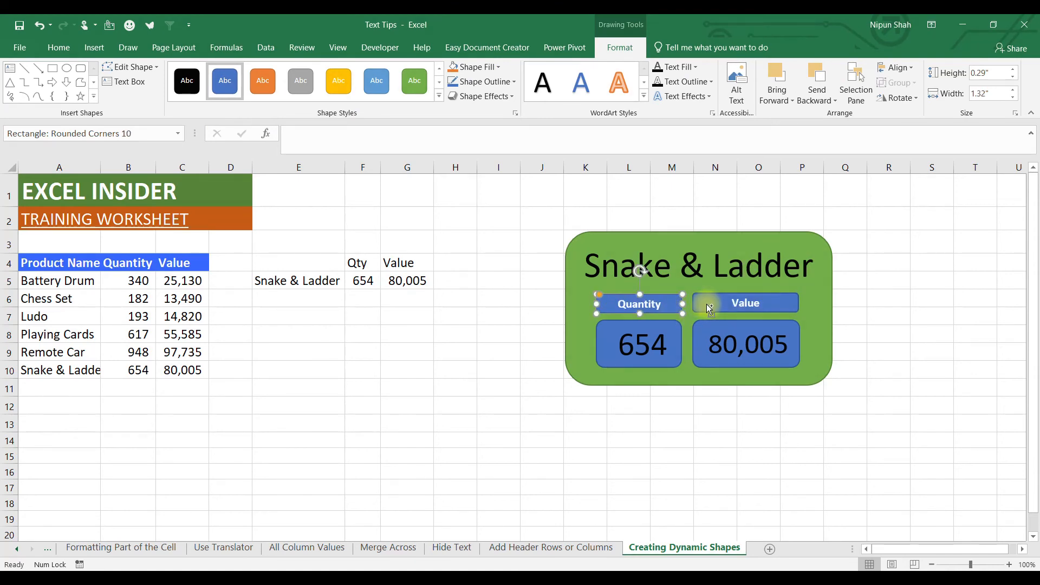
{"action": "left_click", "coordinate": [706, 304], "text": "shift"}
{"action": "left_click", "coordinate": [908, 69]}
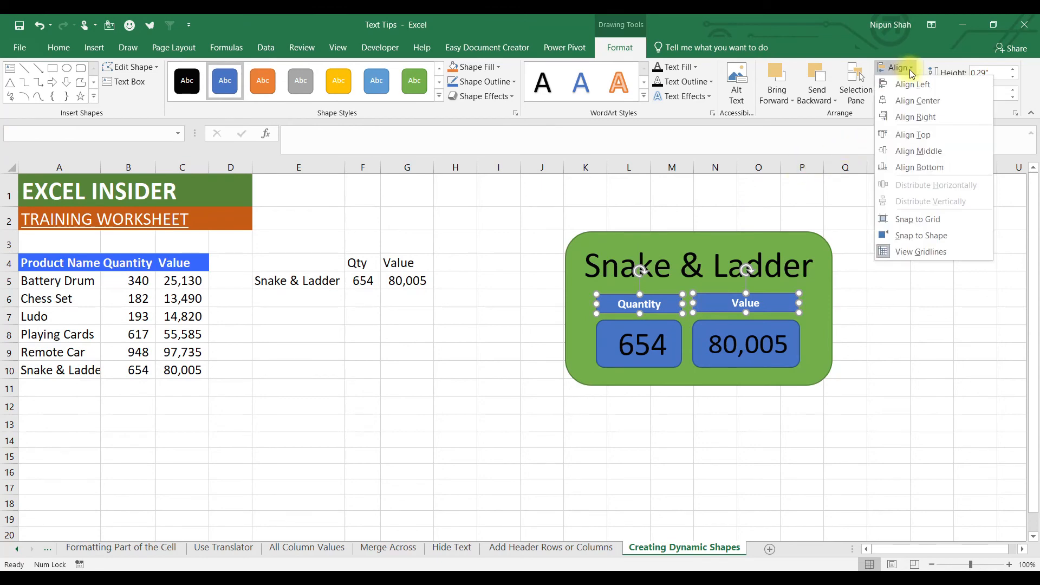
{"action": "left_click", "coordinate": [921, 135]}
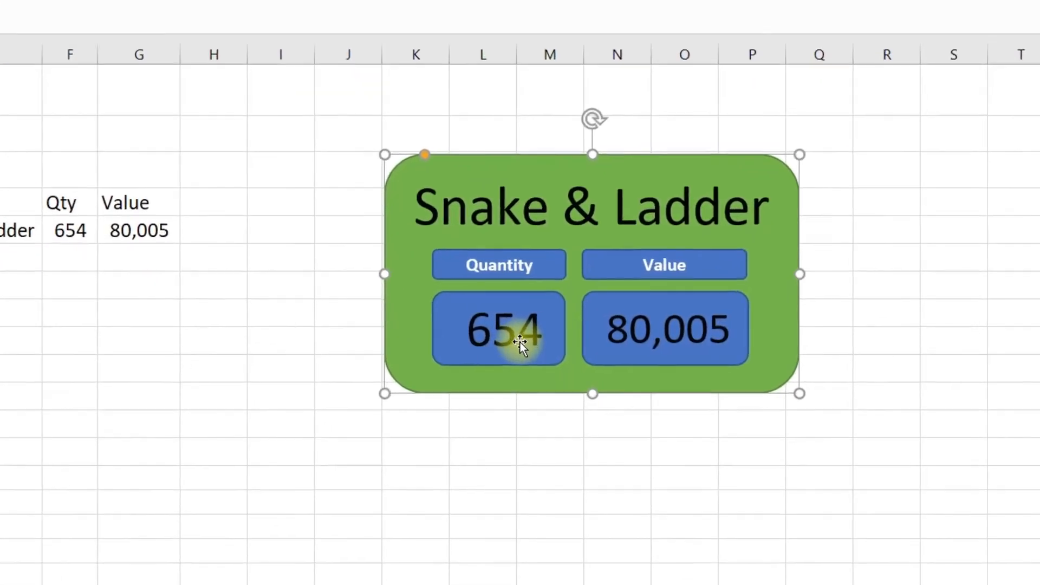
Step: Group the green shape, both number boxes and both label boxes into one object
{"action": "left_click", "coordinate": [649, 351]}
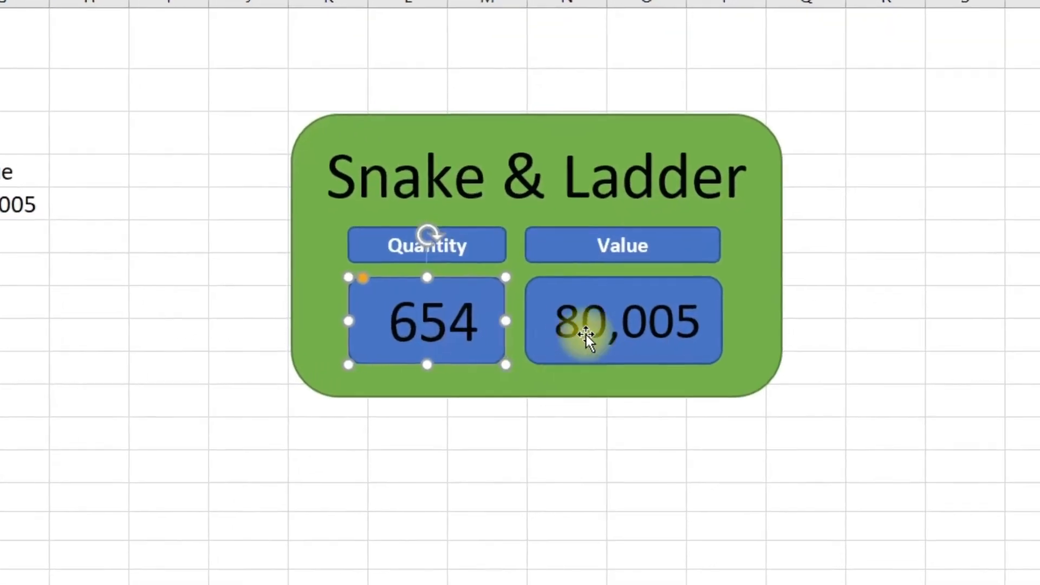
{"action": "left_click", "coordinate": [571, 342], "text": "shift"}
{"action": "left_click", "coordinate": [587, 259], "text": "shift"}
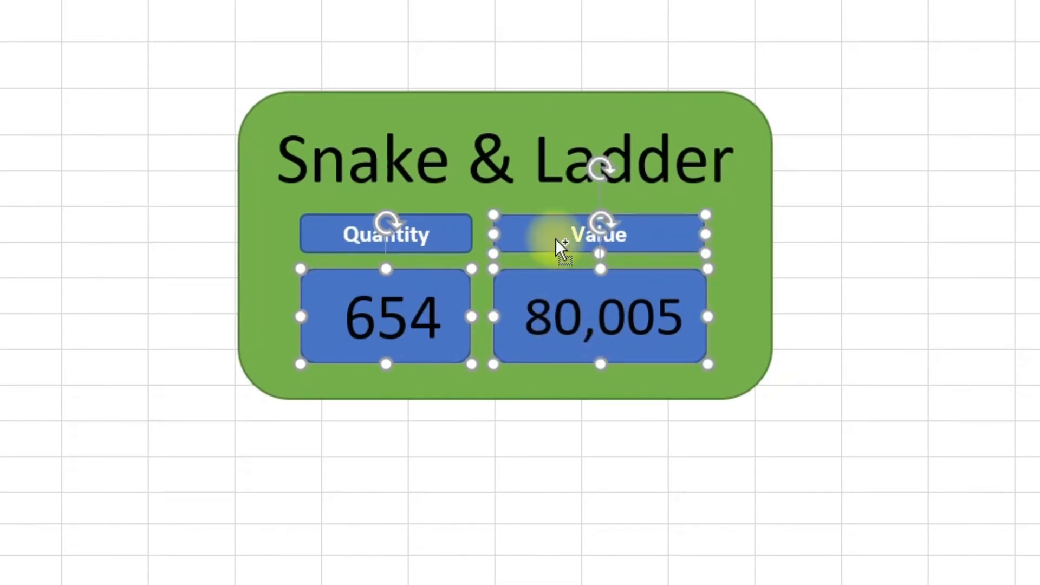
{"action": "left_click", "coordinate": [457, 252], "text": "shift"}
{"action": "left_click", "coordinate": [476, 139], "text": "shift"}
{"action": "right_click", "coordinate": [458, 131]}
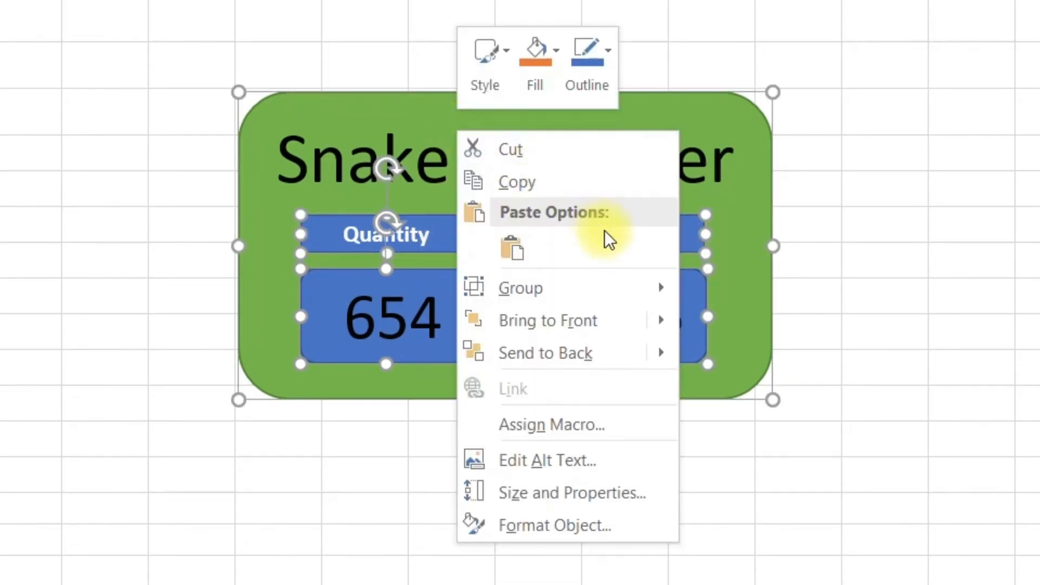
{"action": "mouse_move", "coordinate": [629, 284]}
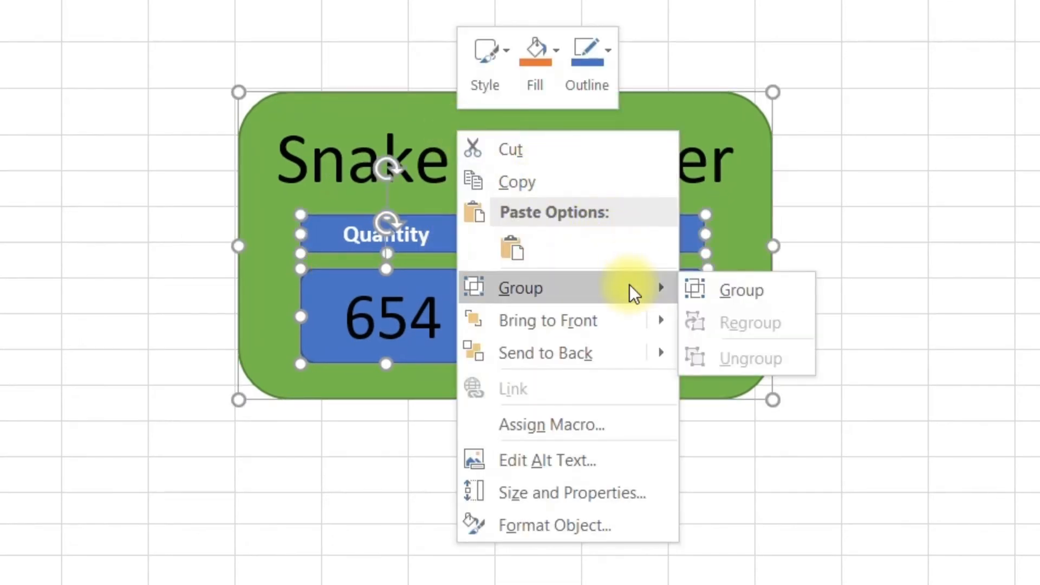
{"action": "left_click", "coordinate": [750, 295]}
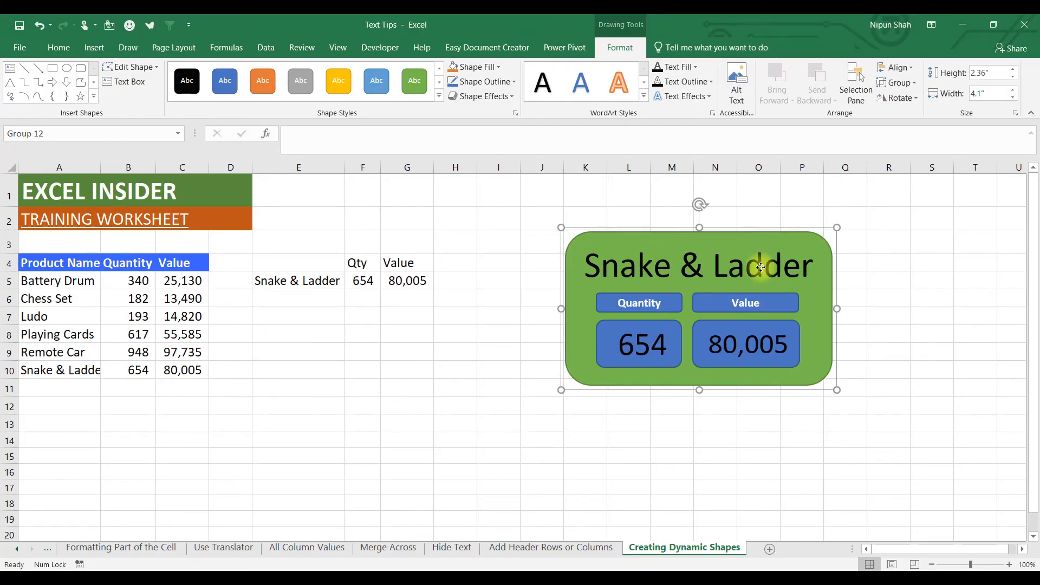
Step: Move the grouped card slightly down and choose Ludo from the product list in cell E5
{"action": "left_click_drag", "start_coordinate": [761, 268], "coordinate": [766, 288]}
{"action": "left_click", "coordinate": [306, 283]}
{"action": "left_click", "coordinate": [351, 282]}
{"action": "left_click", "coordinate": [325, 308]}
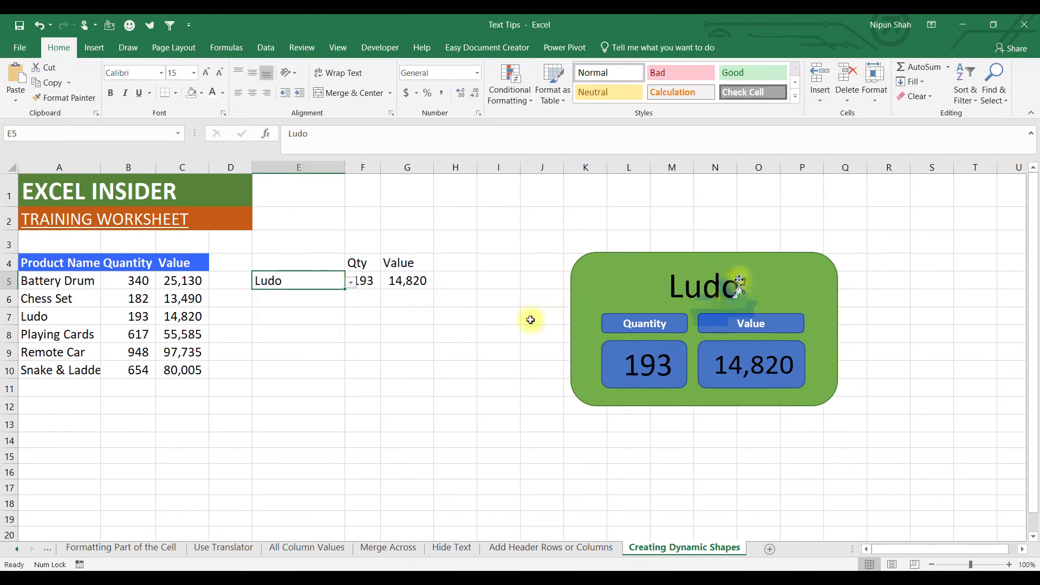